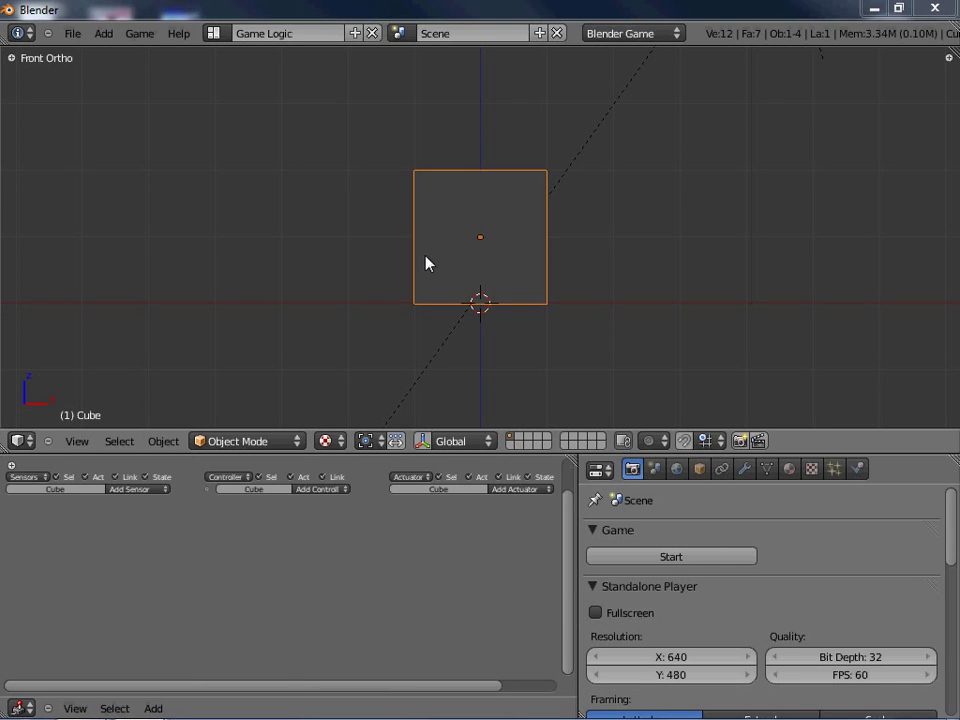
Step: Raise the cube 3 units along Z
middle_drag(476, 264, 548, 291)
scroll(650, 315, down, 5)
scroll(469, 341, up, 3)
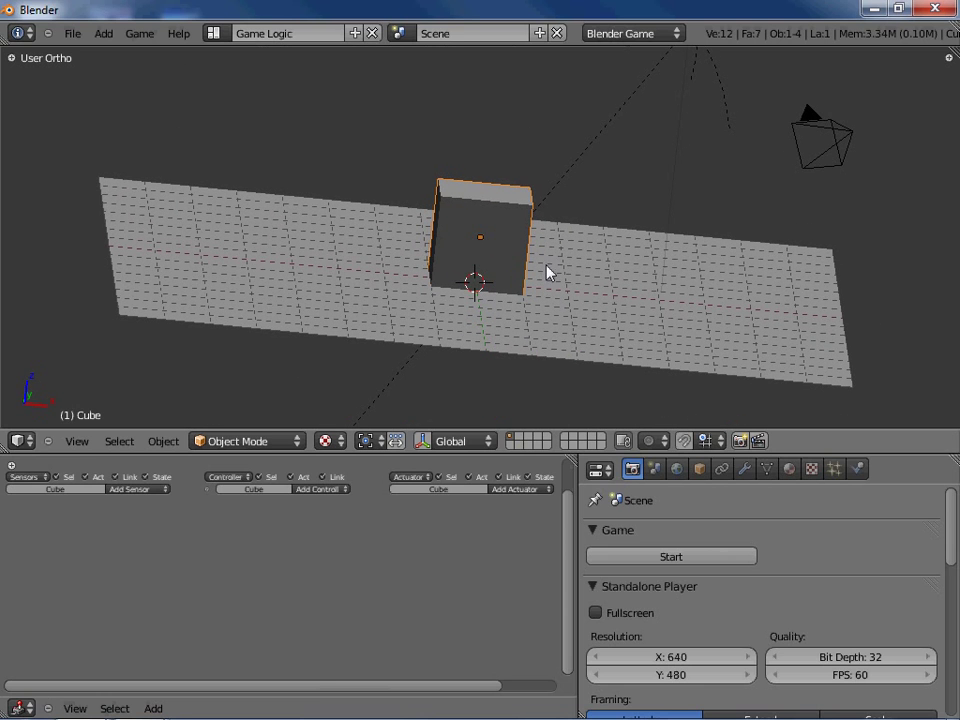
middle_drag(548, 272, 527, 302)
key(KP_1)
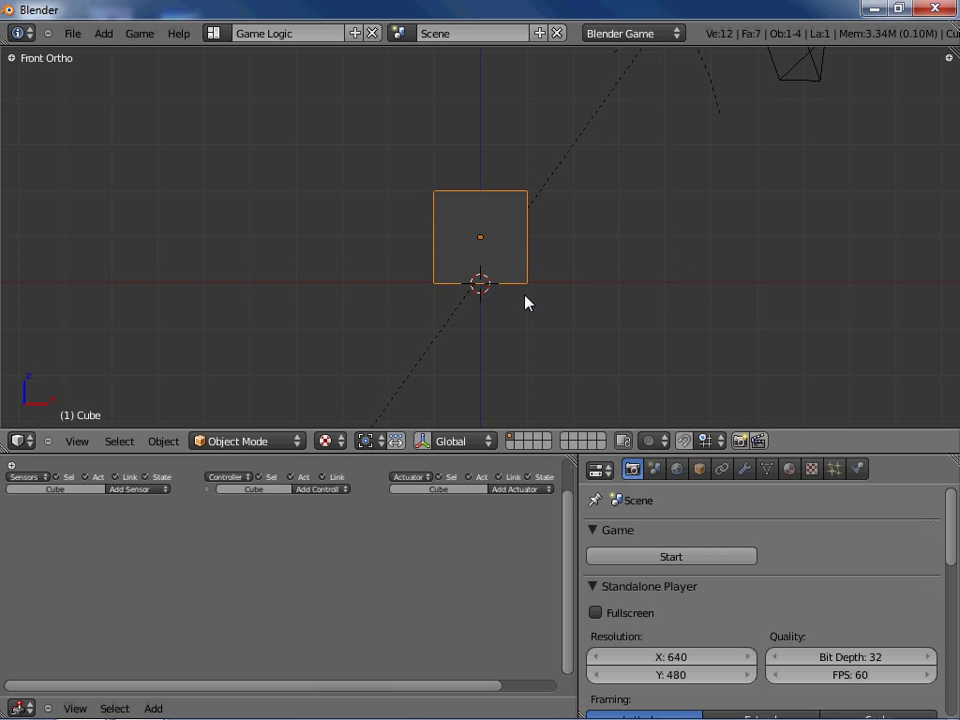
scroll(535, 198, up, 4)
shift+middle_drag(527, 170, 450, 274)
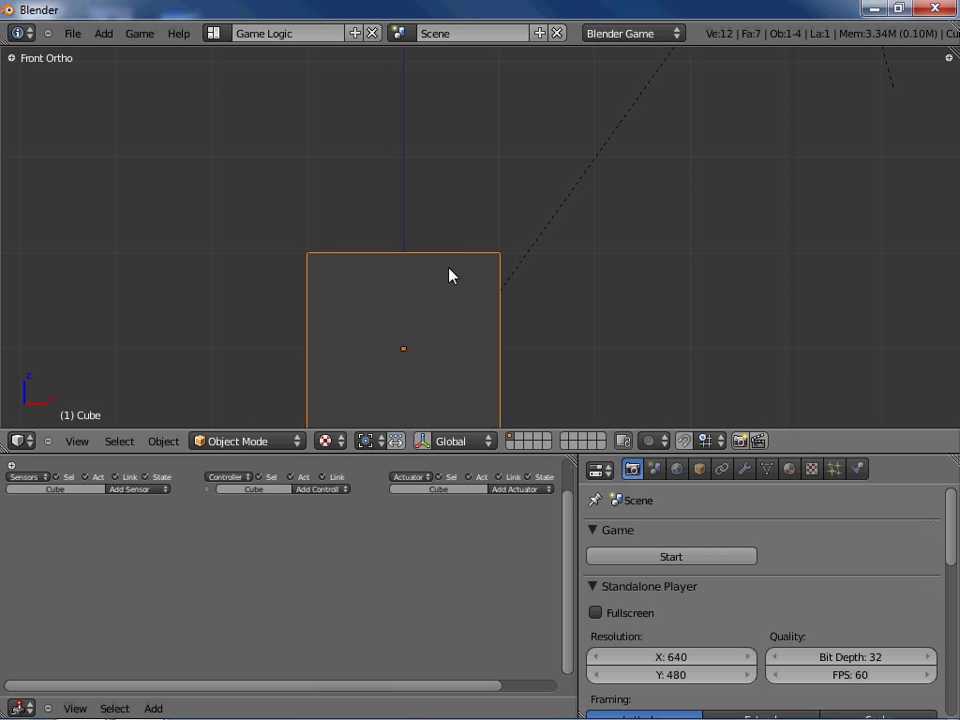
scroll(456, 229, down, 3)
shift+middle_drag(440, 170, 463, 245)
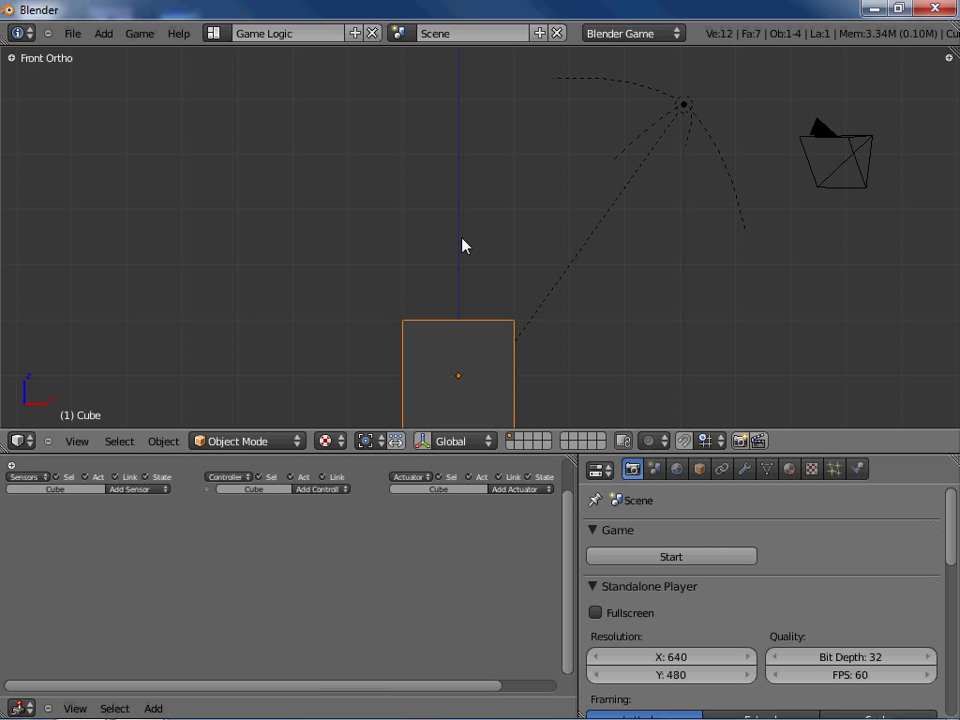
text(gy3z)
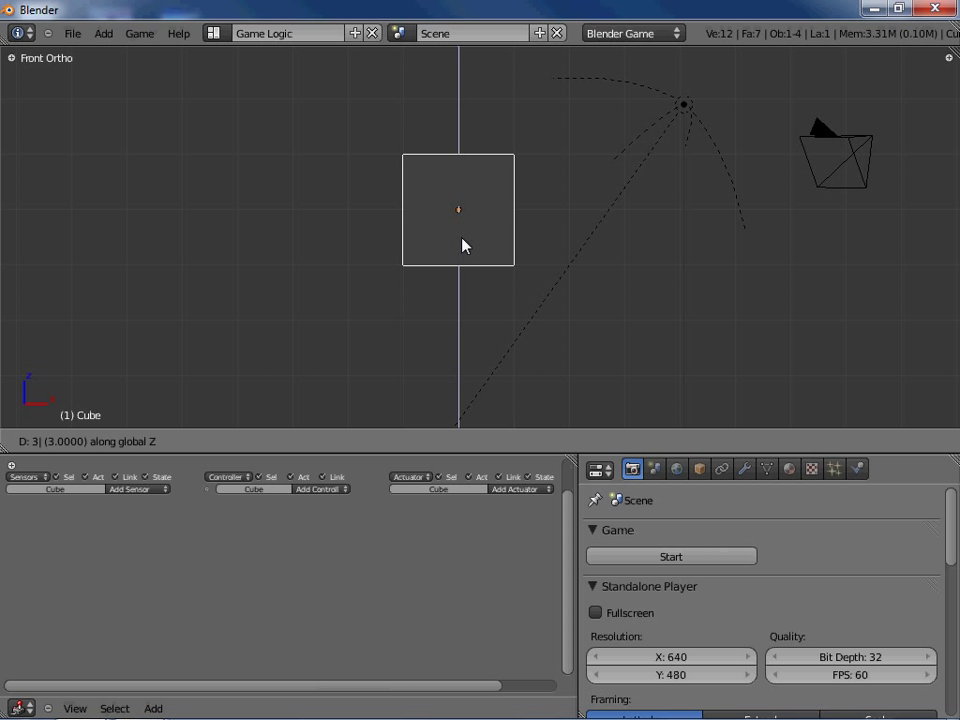
key(Return)
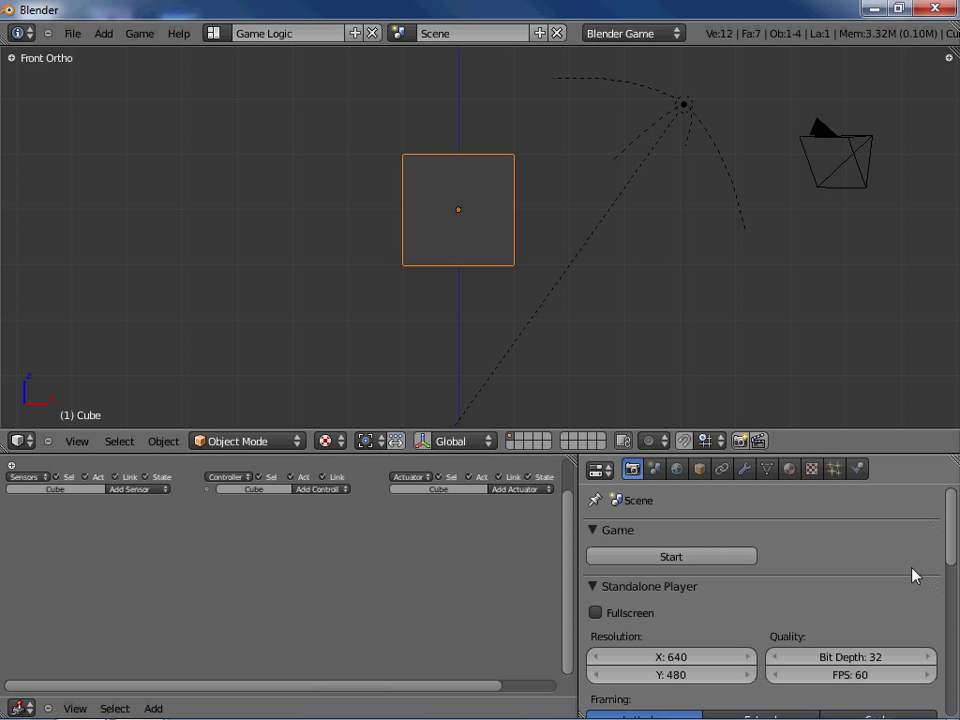
Step: Make the cube a Rigid Body with Box collision bounds enabled
click(857, 469)
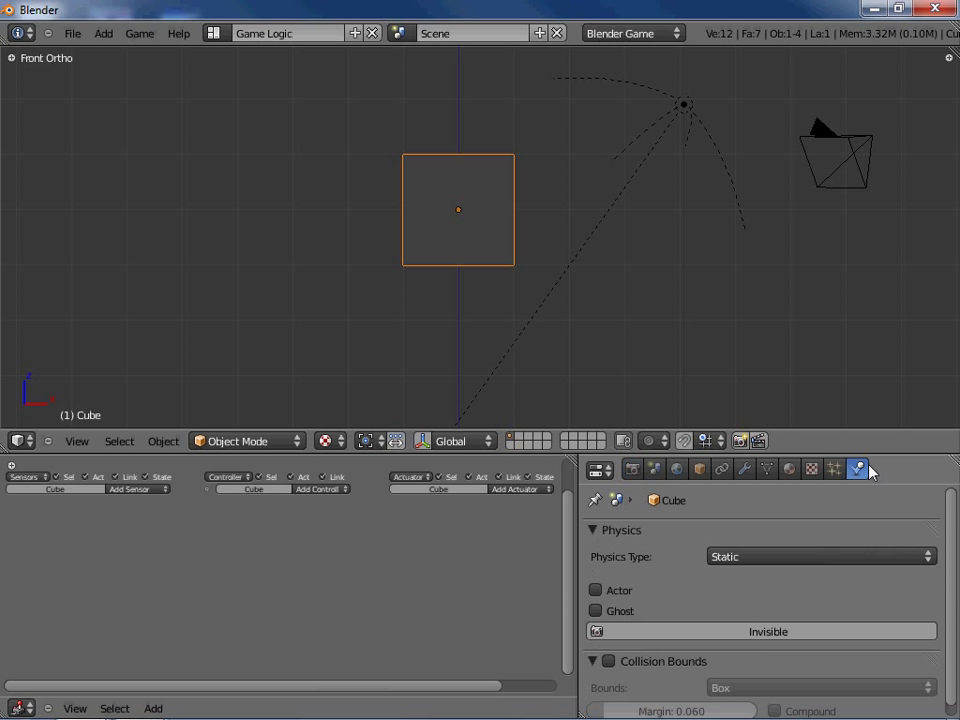
click(752, 554)
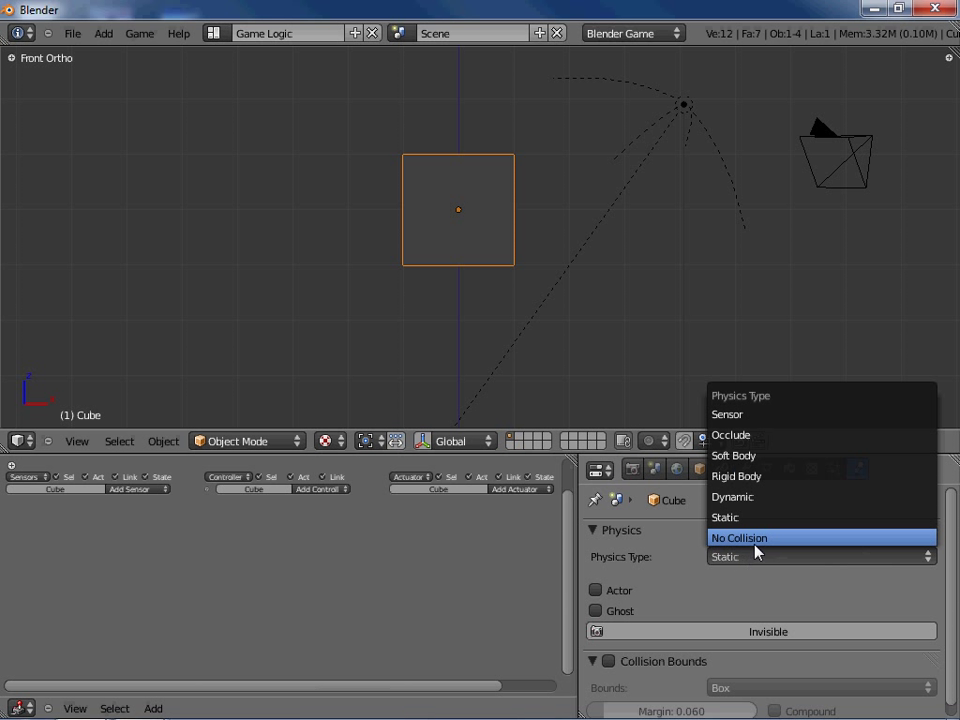
click(774, 480)
scroll(739, 634, down, 3)
scroll(752, 554, down, 6)
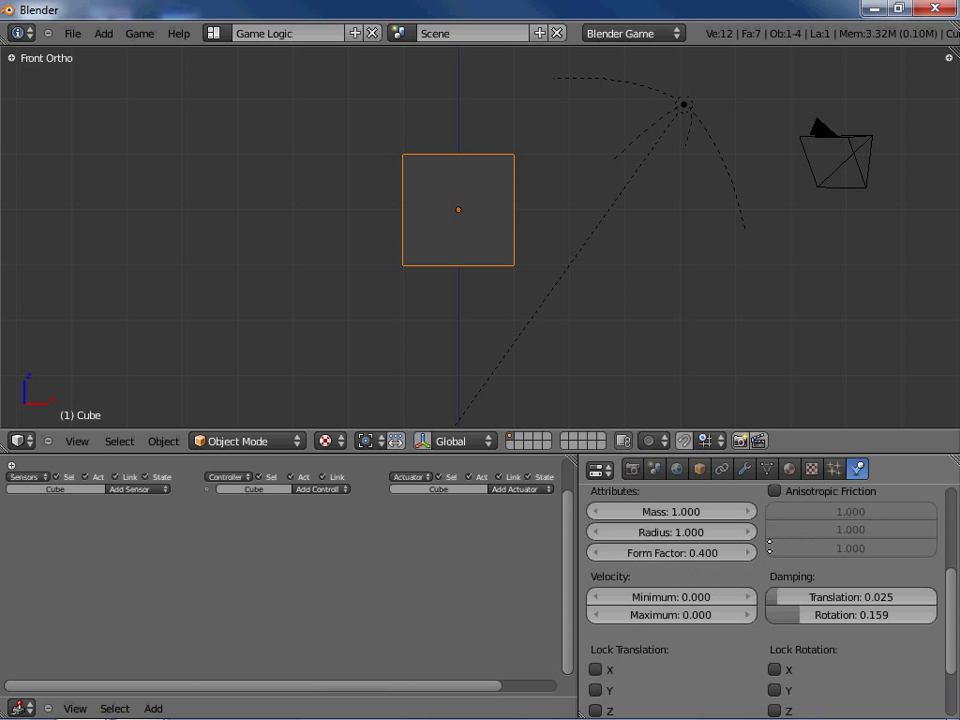
click(609, 650)
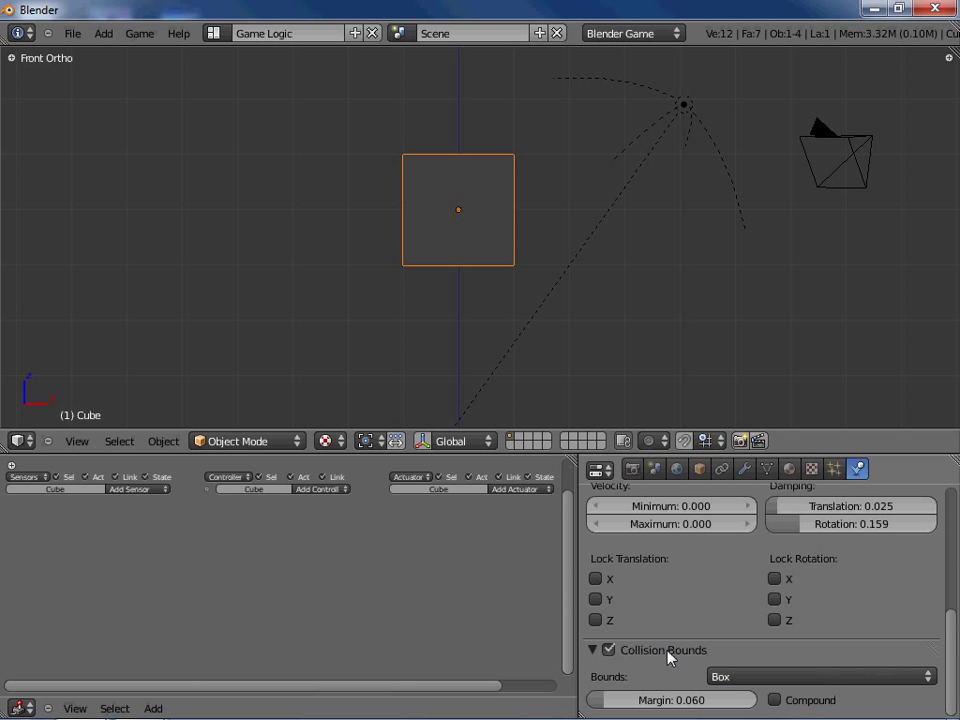
Step: Run the game to test the cube falling, then stop it
middle_drag(500, 295, 553, 339)
key(KP_5)
key(p)
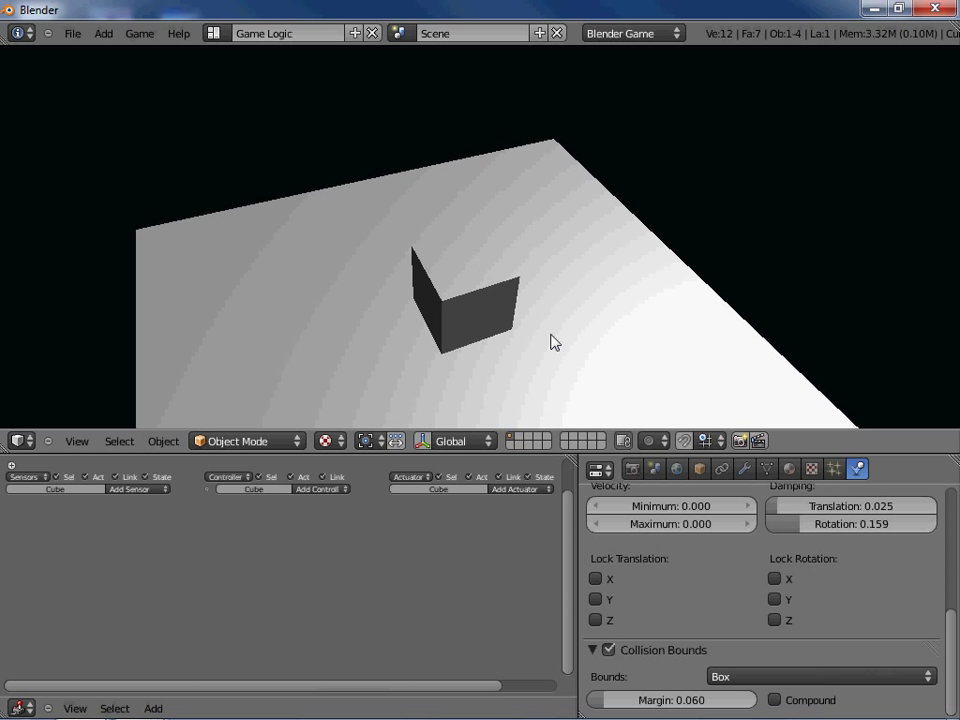
key(Escape)
key(KP_1)
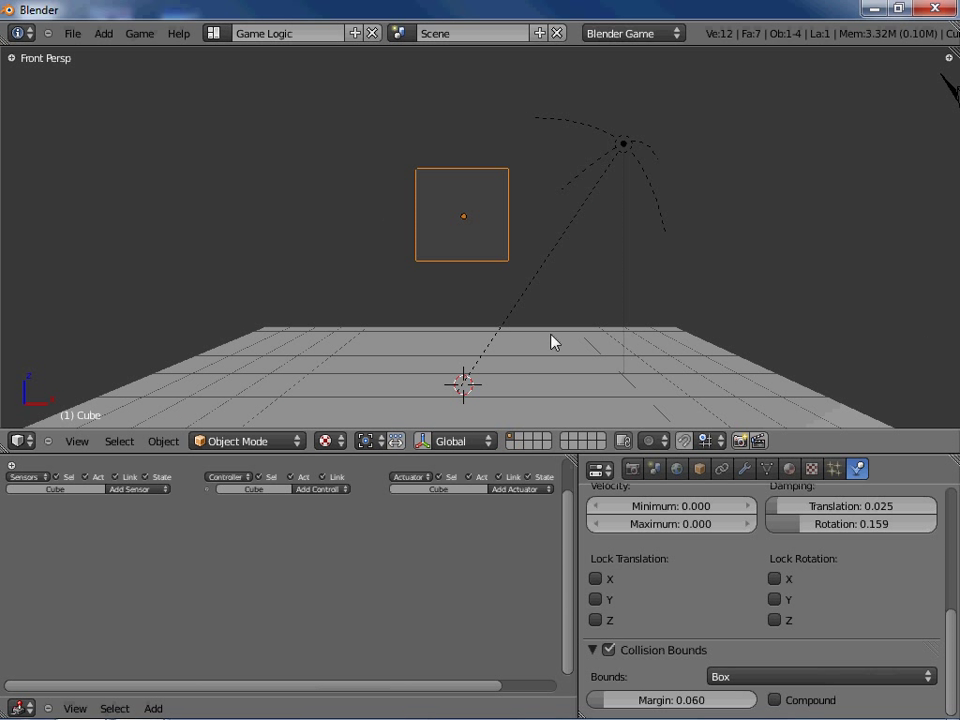
Step: Move the cube 2 units left along X
key(KP_5)
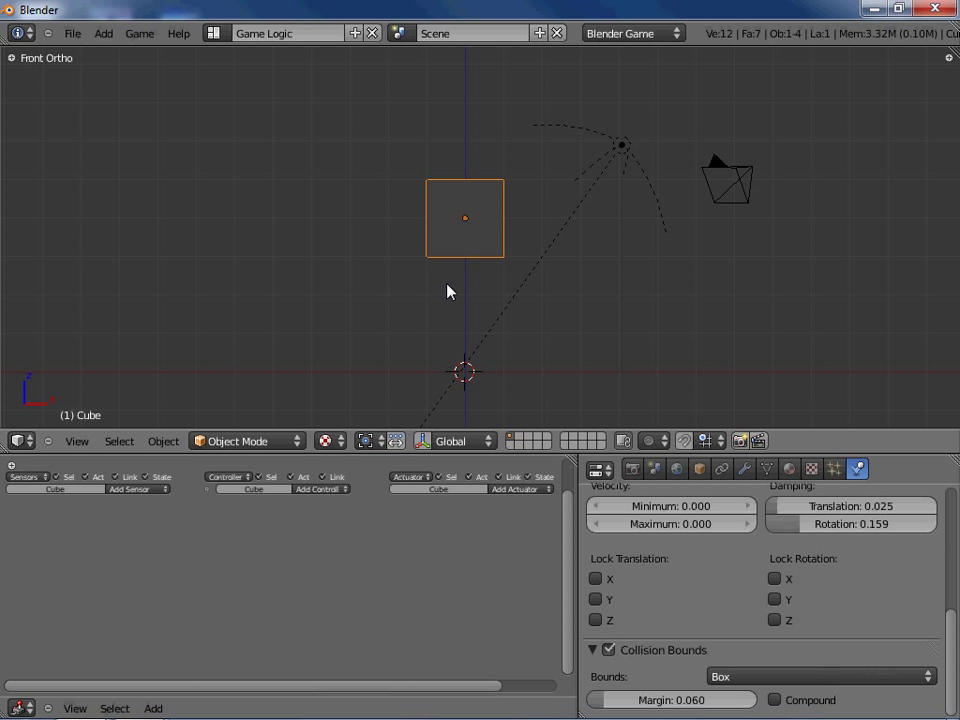
key(g)
key(minus)
key(x)
key(2)
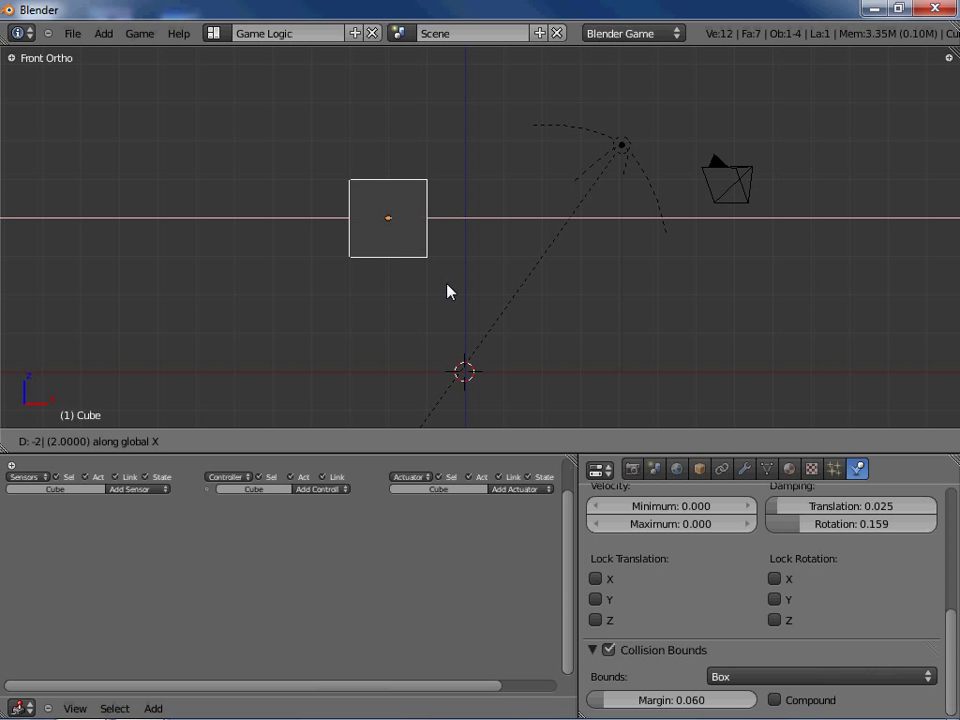
key(Return)
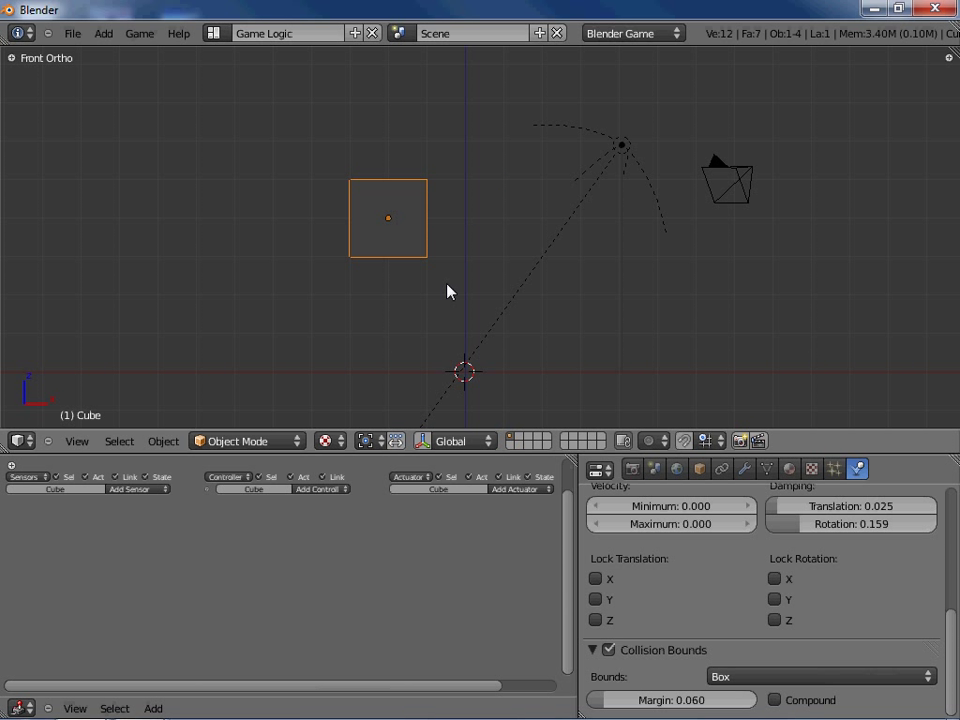
Step: Duplicate the cube twice, offsetting each copy 2 units right along X
key(shift+d)
key(x)
key(2)
key(Return)
key(shift+d)
key(x)
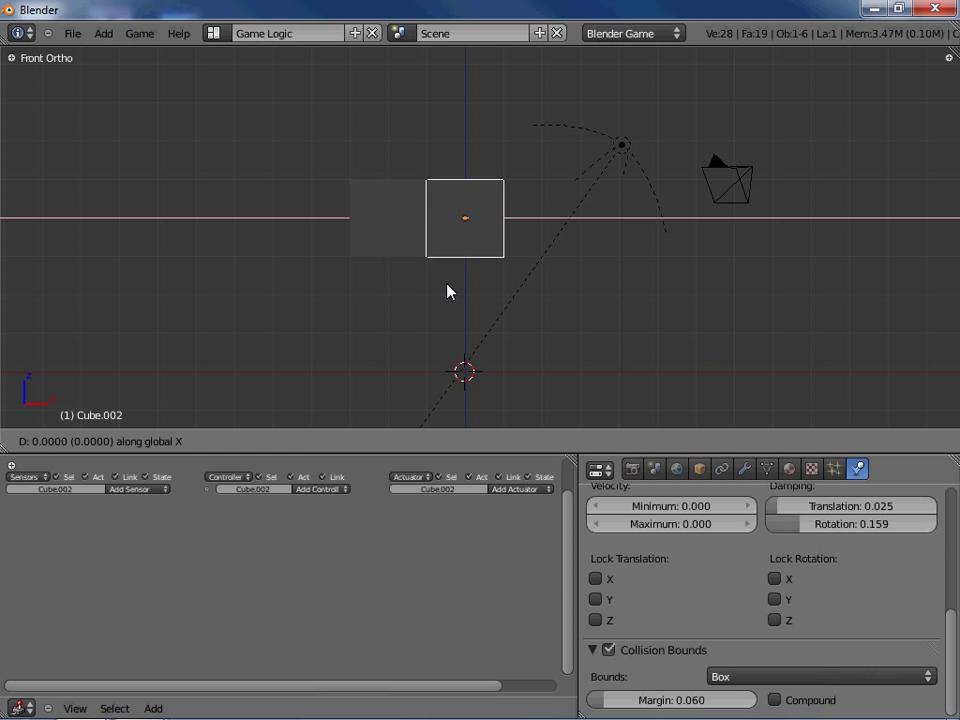
key(2)
key(Return)
Step: Run the game to watch the three cubes fall, then select the left cube
middle_drag(456, 270, 467, 328)
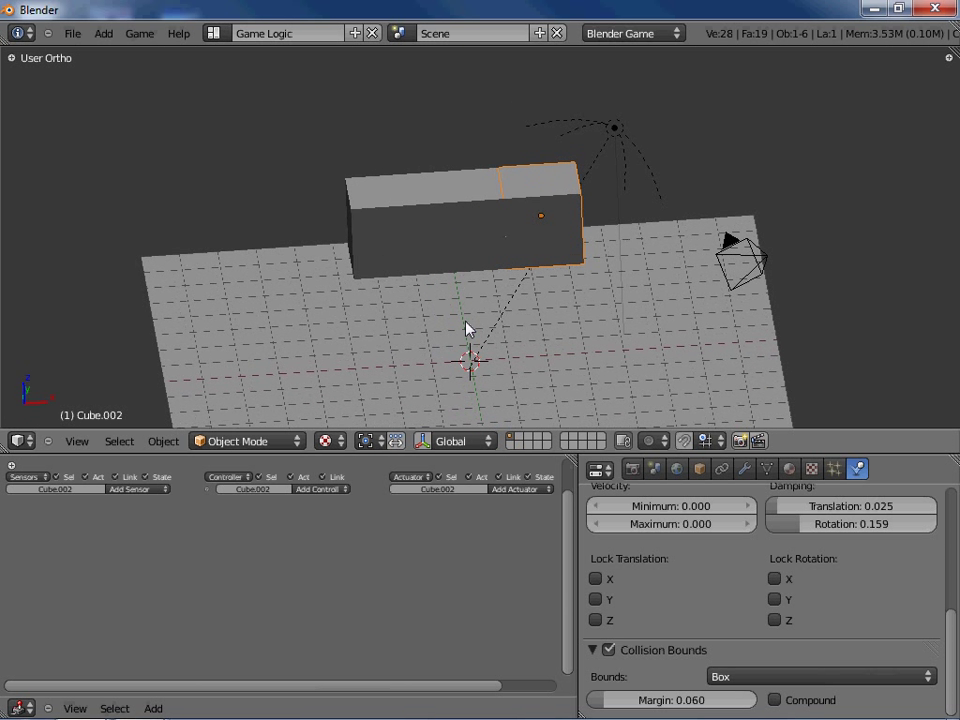
key(p)
key(Escape)
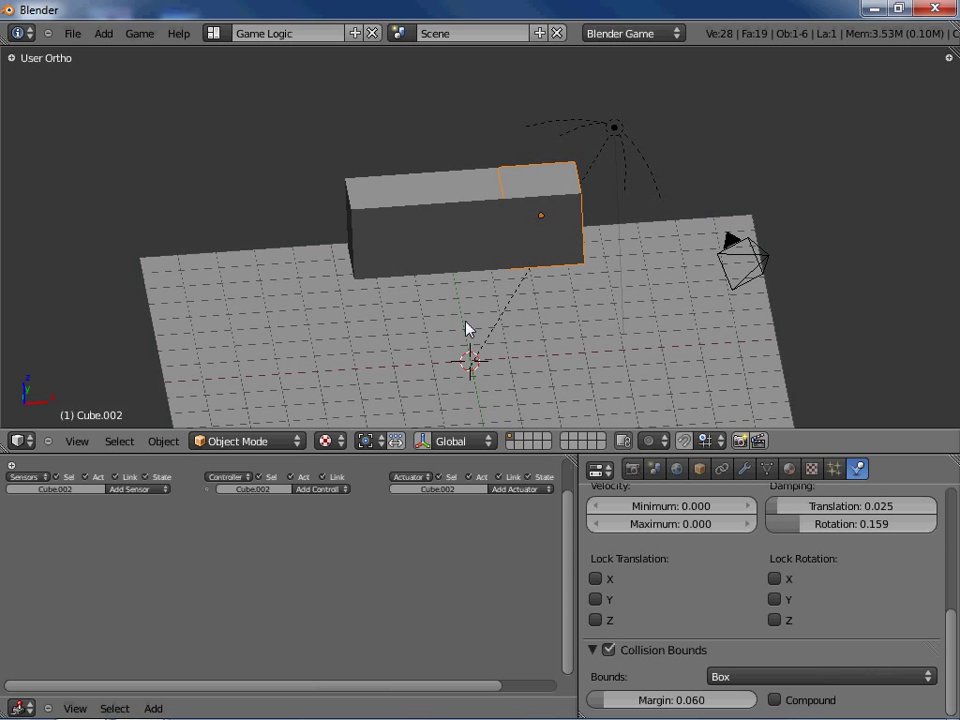
right_click(399, 244)
Step: Add a Rigid Body Joint constraint to the left cube
key(KP_1)
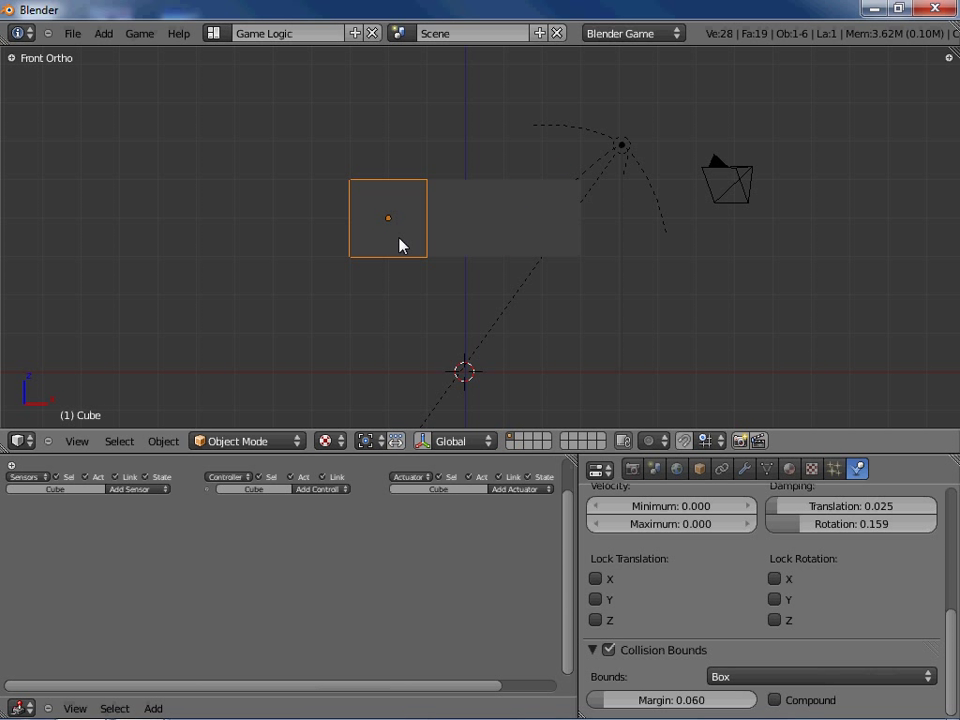
scroll(405, 250, up, 1)
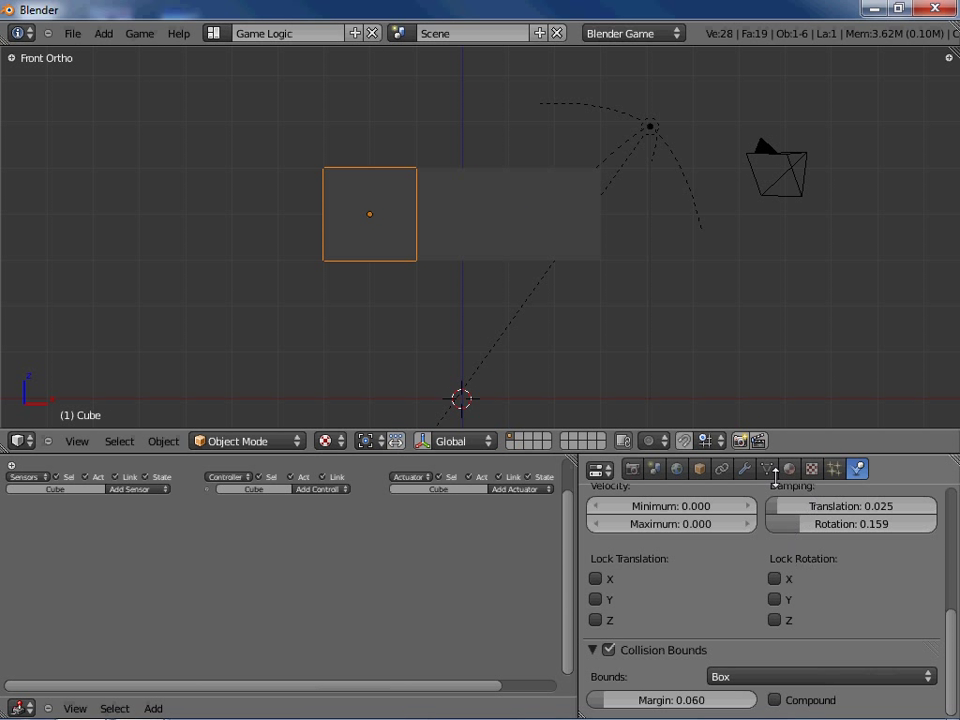
click(722, 469)
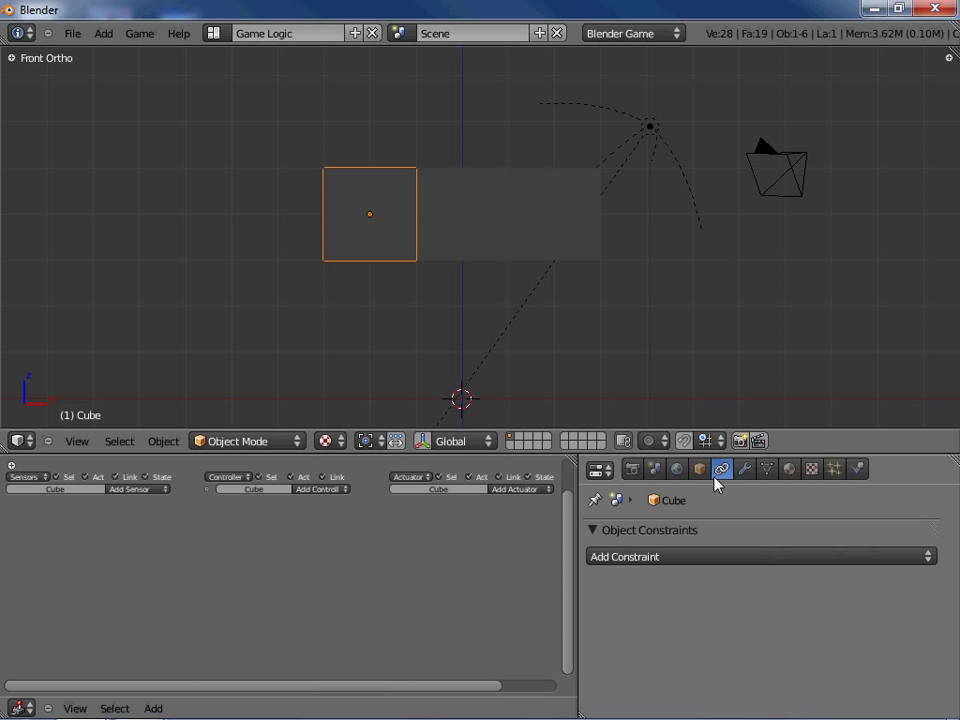
click(667, 557)
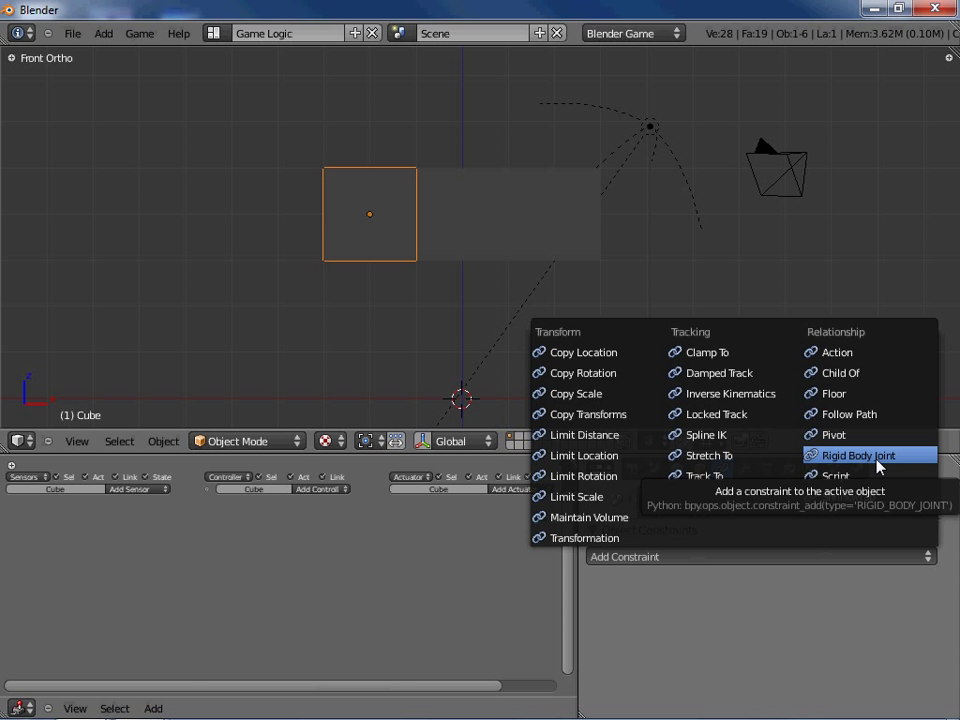
click(818, 458)
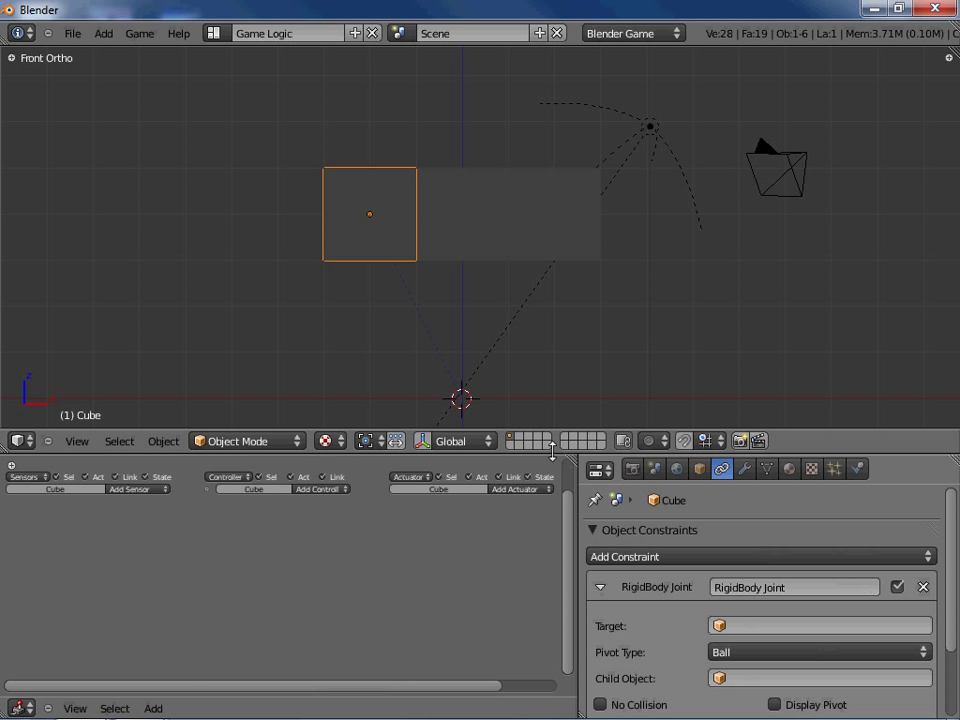
Step: Rename the cubes 1, 2 and 3 from left to right
click(699, 468)
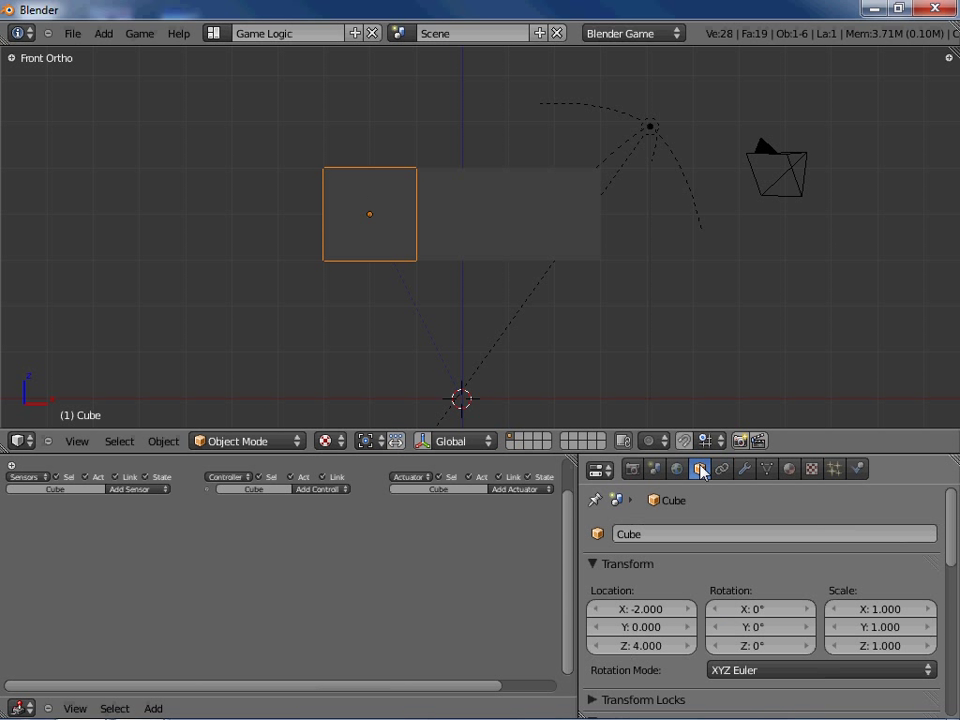
click(658, 534)
text(1)
key(Return)
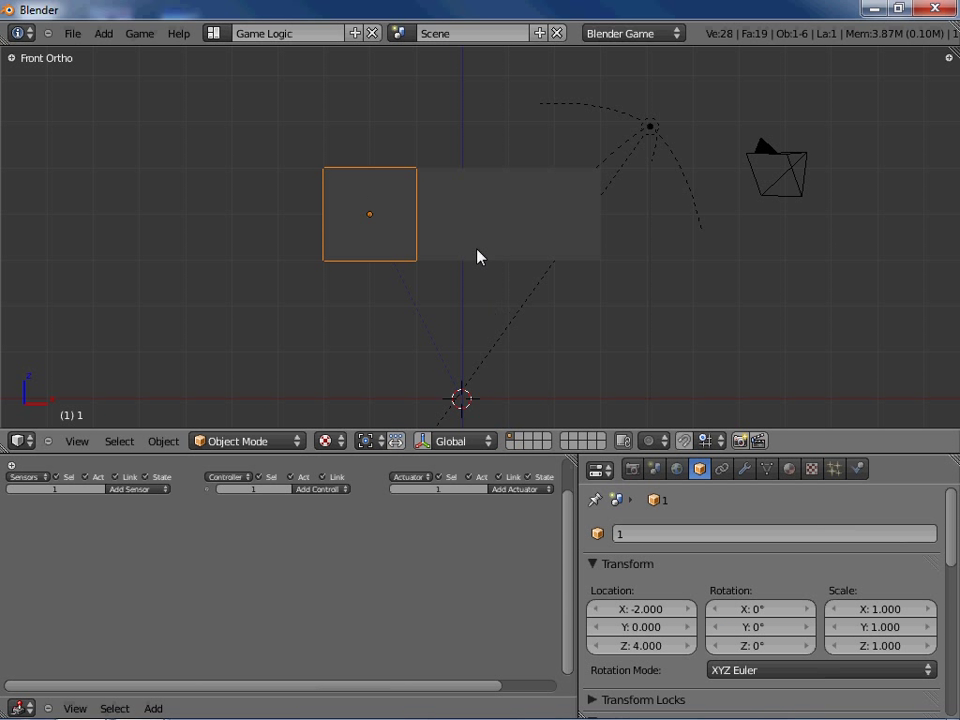
right_click(476, 250)
click(692, 534)
text(2)
key(Return)
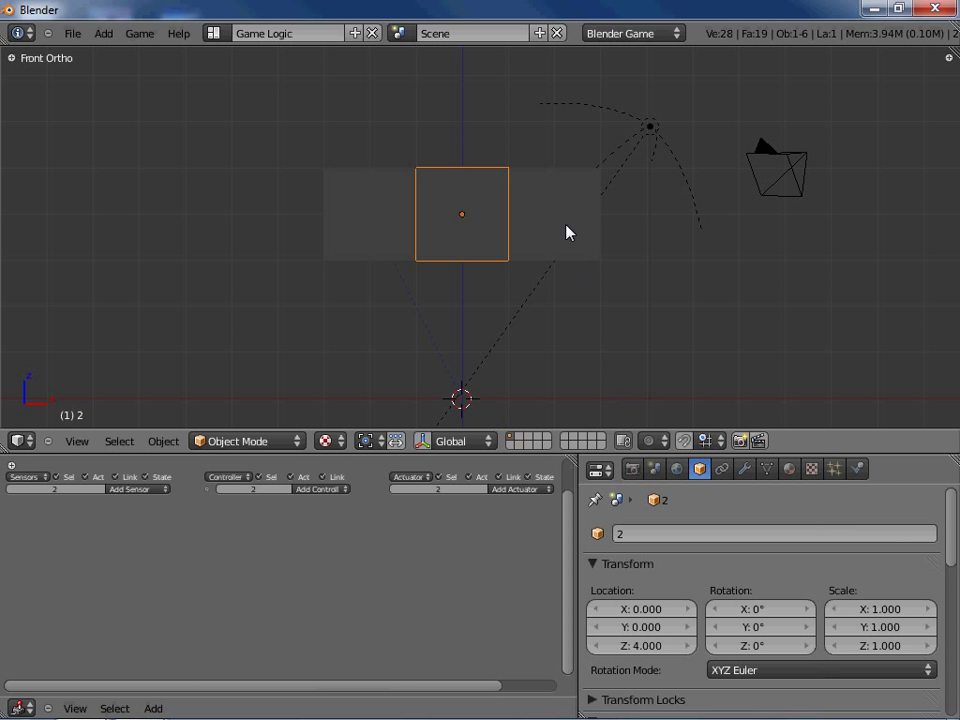
right_click(568, 231)
click(706, 535)
text(3)
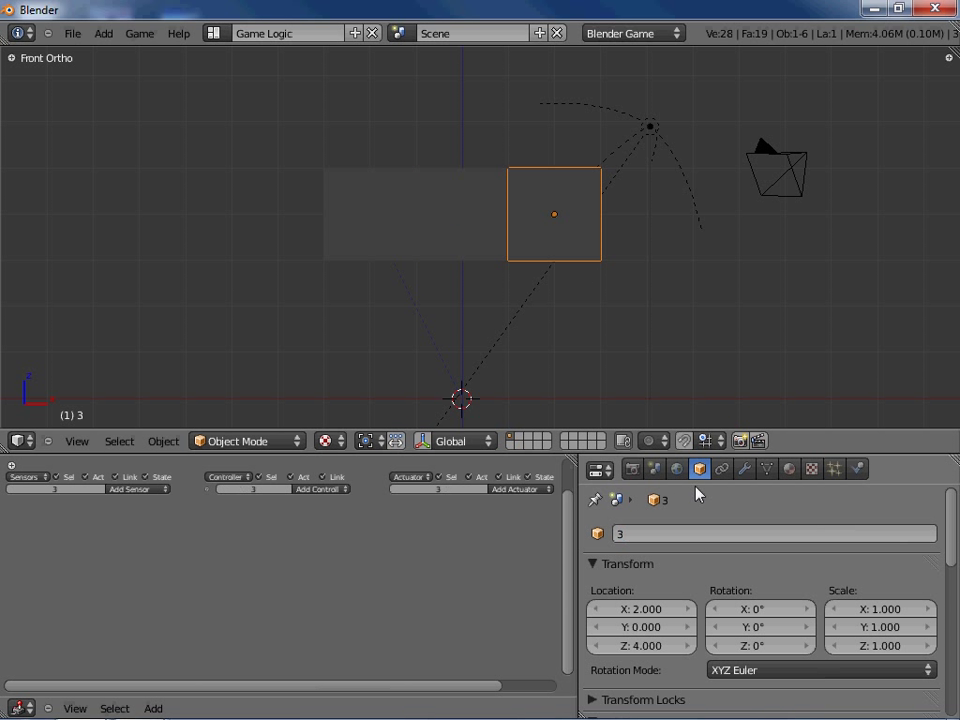
key(Return)
Step: Select each cube in turn to check the names, ending on cube 1
right_click(486, 221)
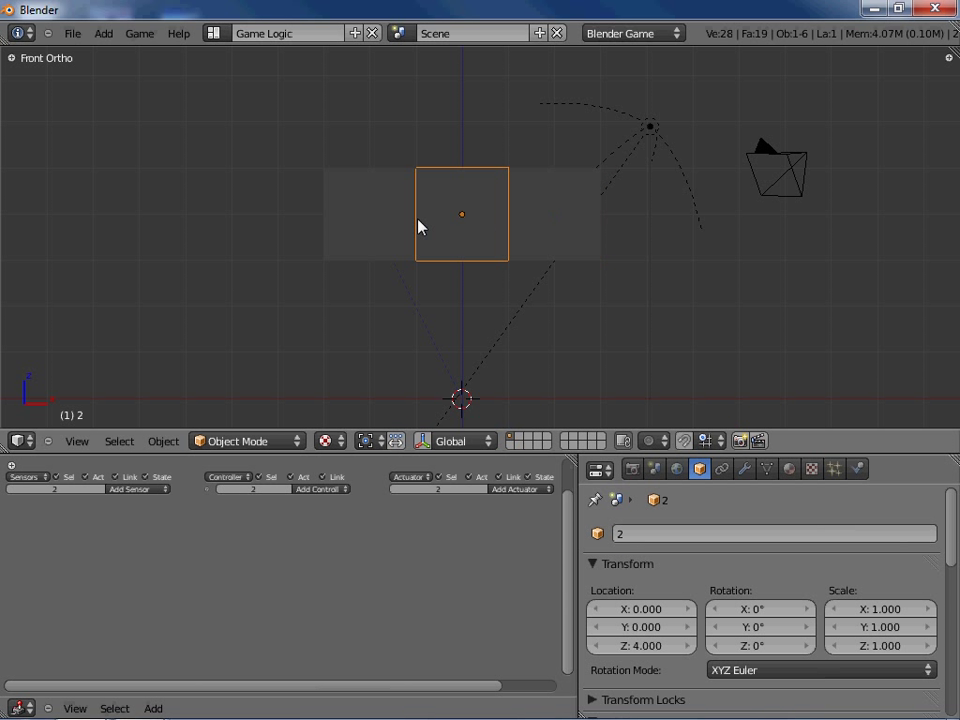
right_click(405, 222)
right_click(574, 206)
right_click(370, 214)
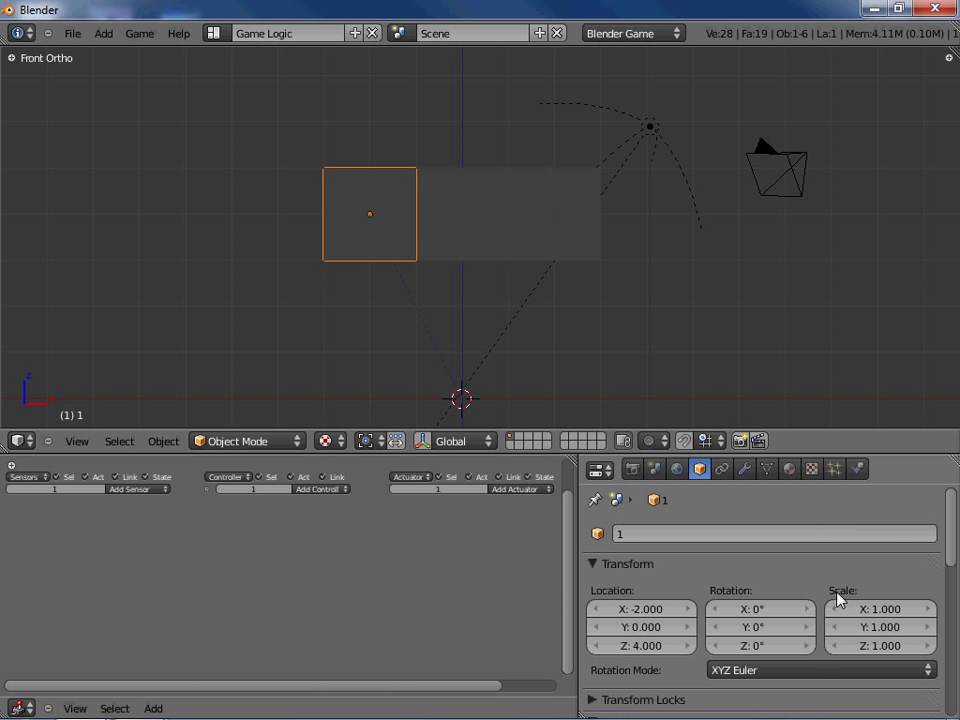
Step: Set cube 1's Rigid Body Joint target to object 2
click(723, 470)
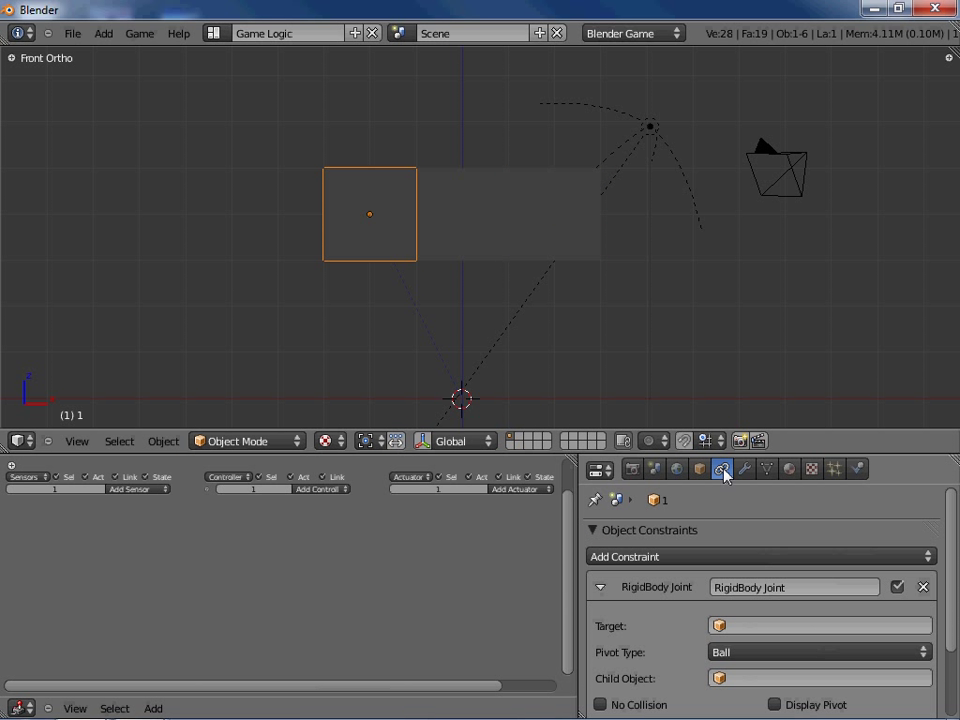
scroll(665, 626, down, 2)
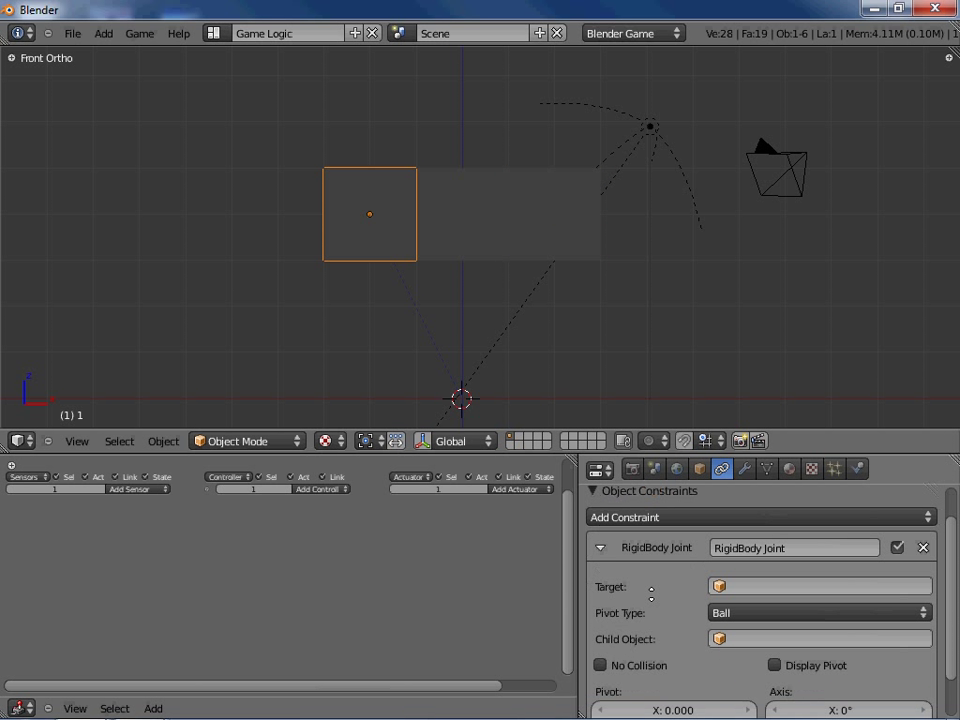
click(774, 572)
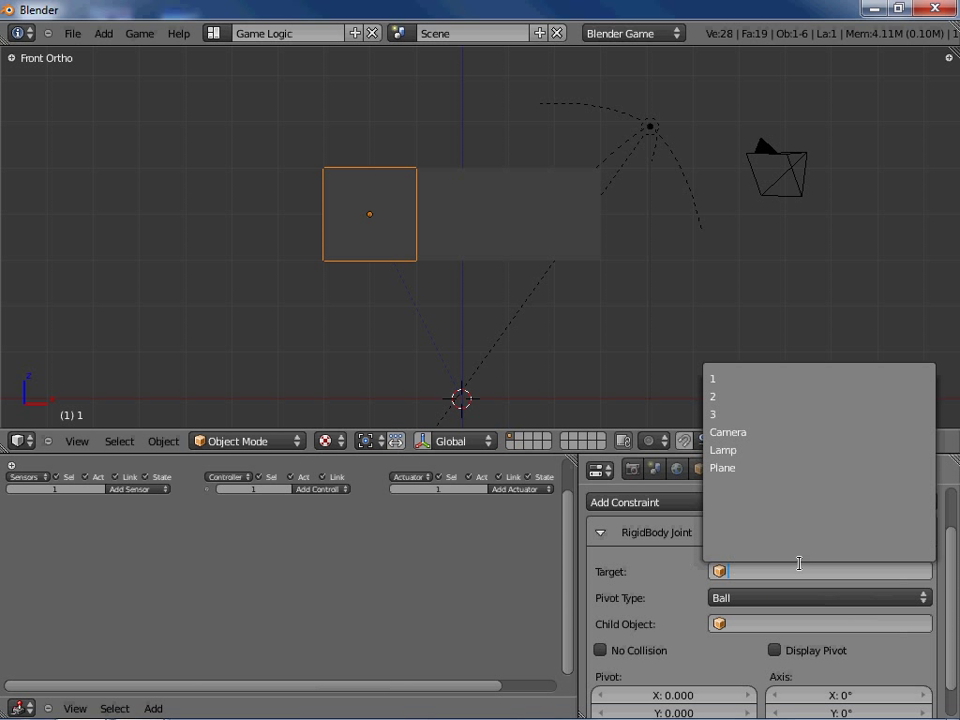
text(2)
key(Return)
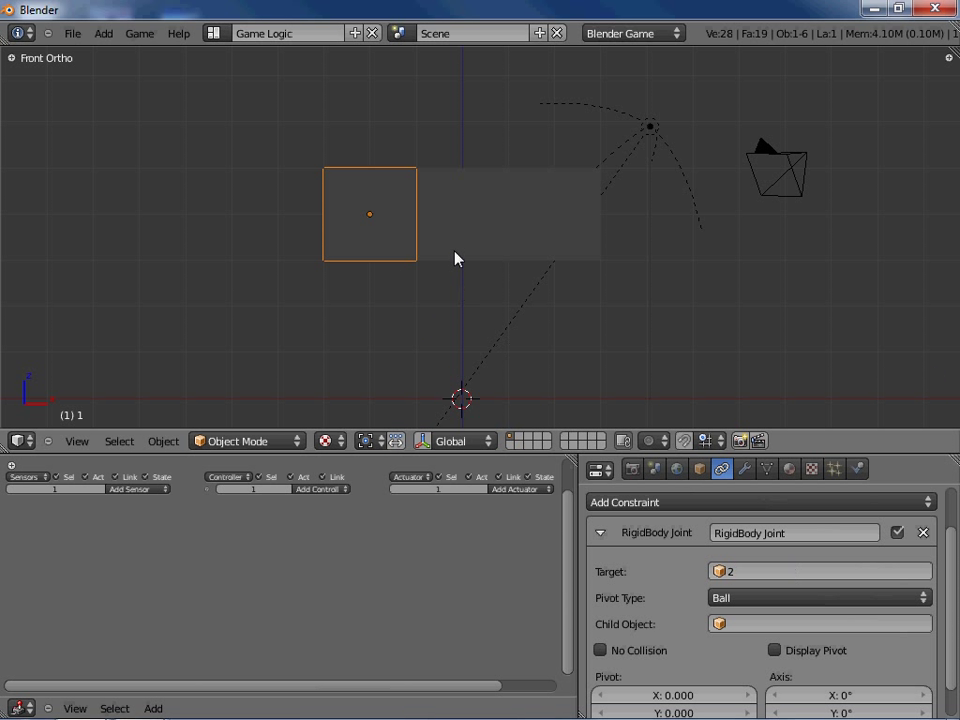
Step: Add a Rigid Body Joint to cube 2 with object 3 as its target
right_click(461, 223)
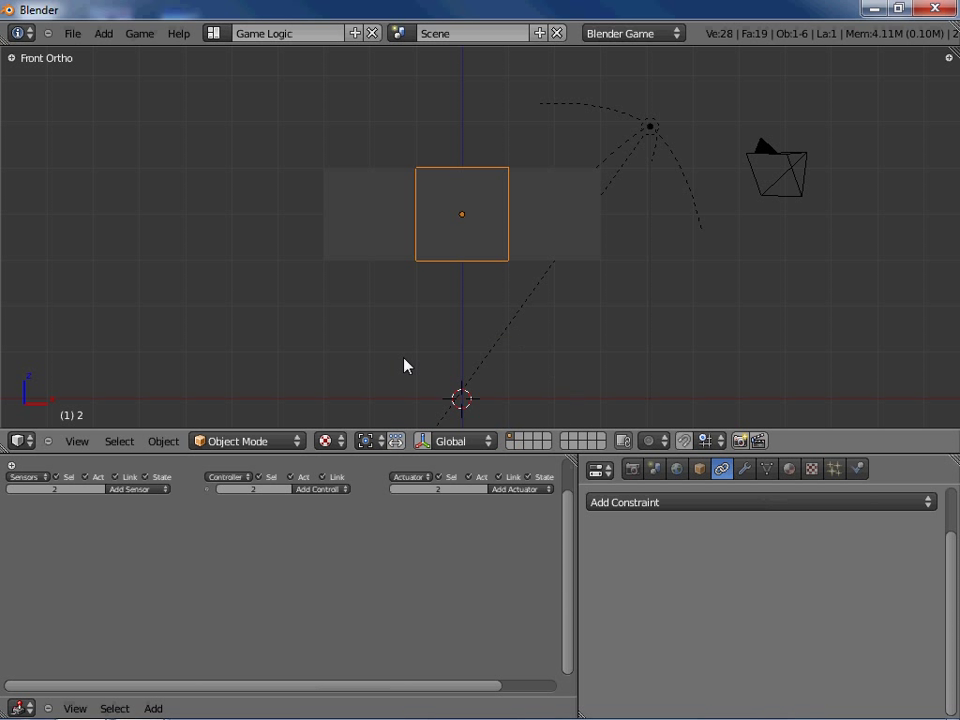
click(741, 512)
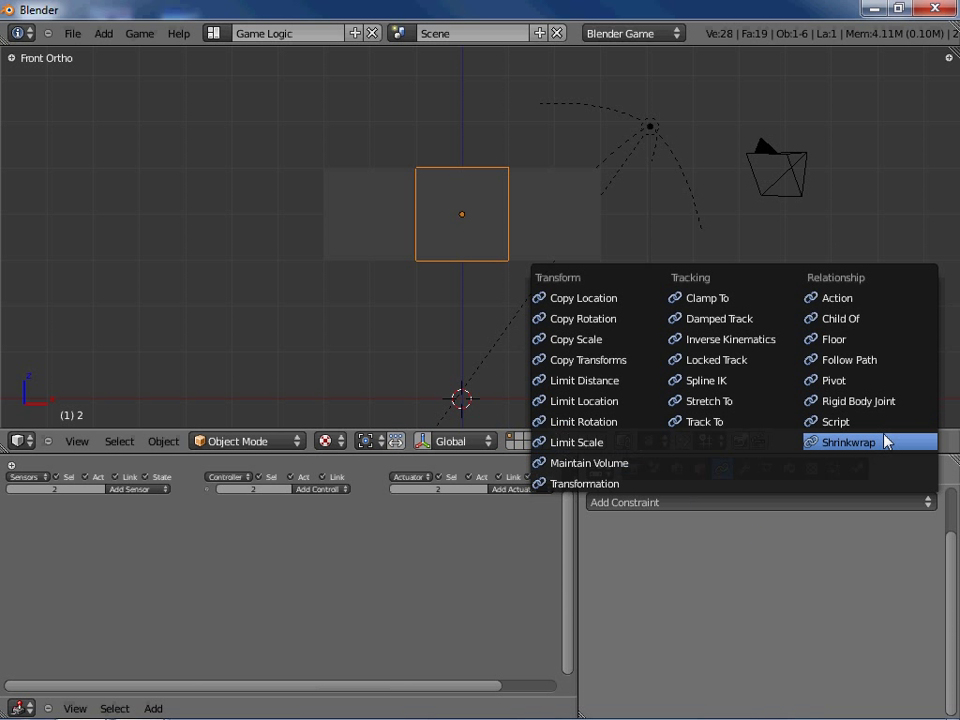
click(890, 401)
click(745, 570)
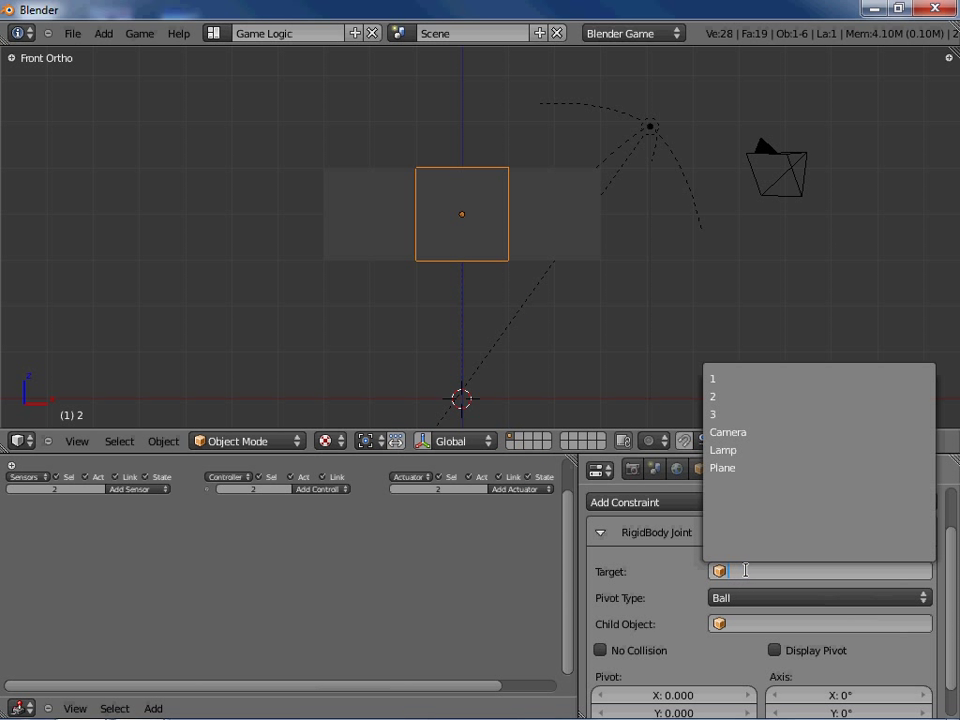
text(3)
key(Return)
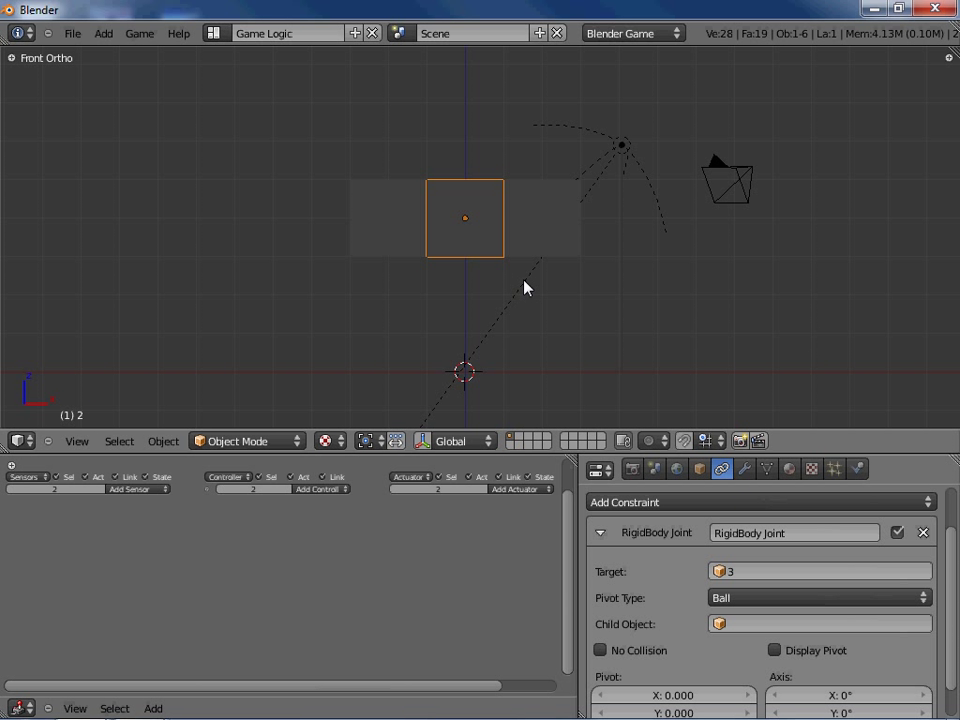
Step: Run the game to test the chained cubes, then stop it
middle_drag(525, 285, 484, 313)
key(p)
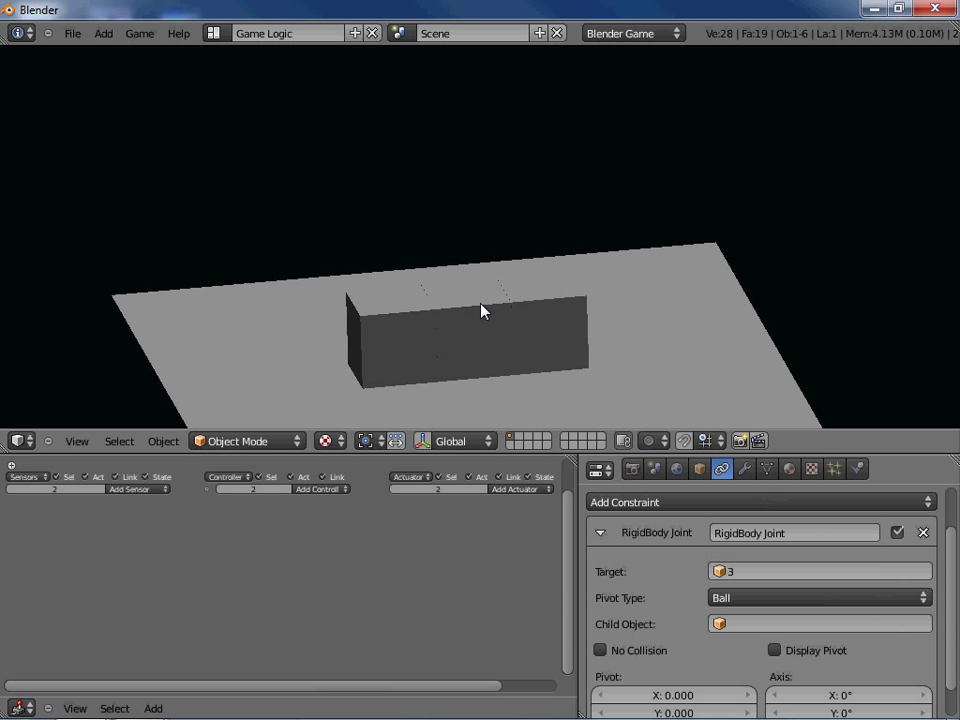
key(Escape)
key(F4)
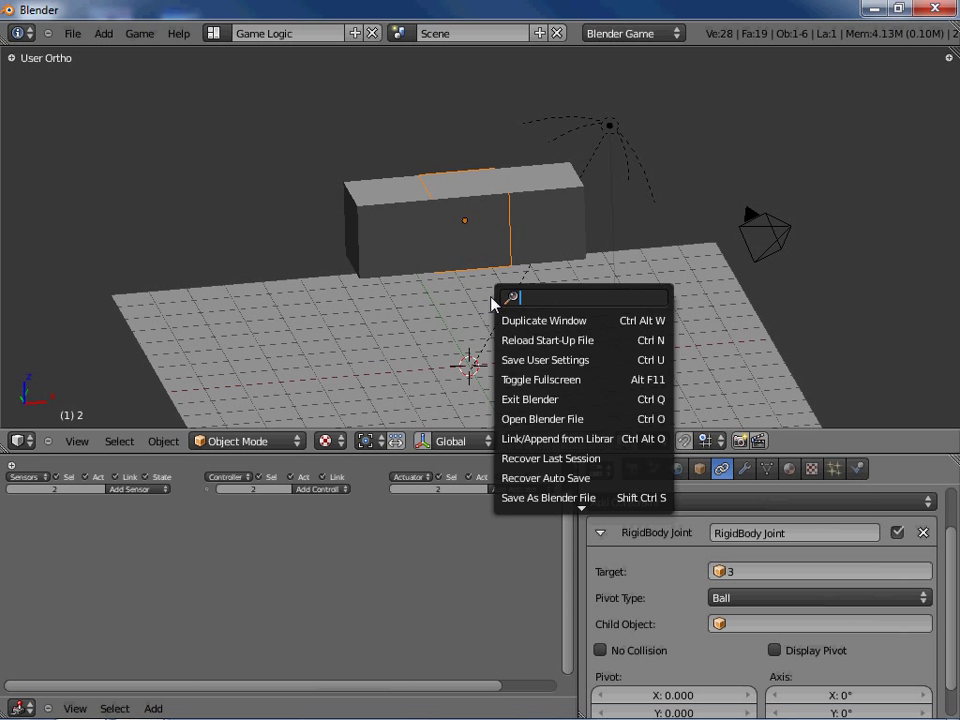
Step: Add a new cube, raise it along Z and stretch it into a long box
click(103, 33)
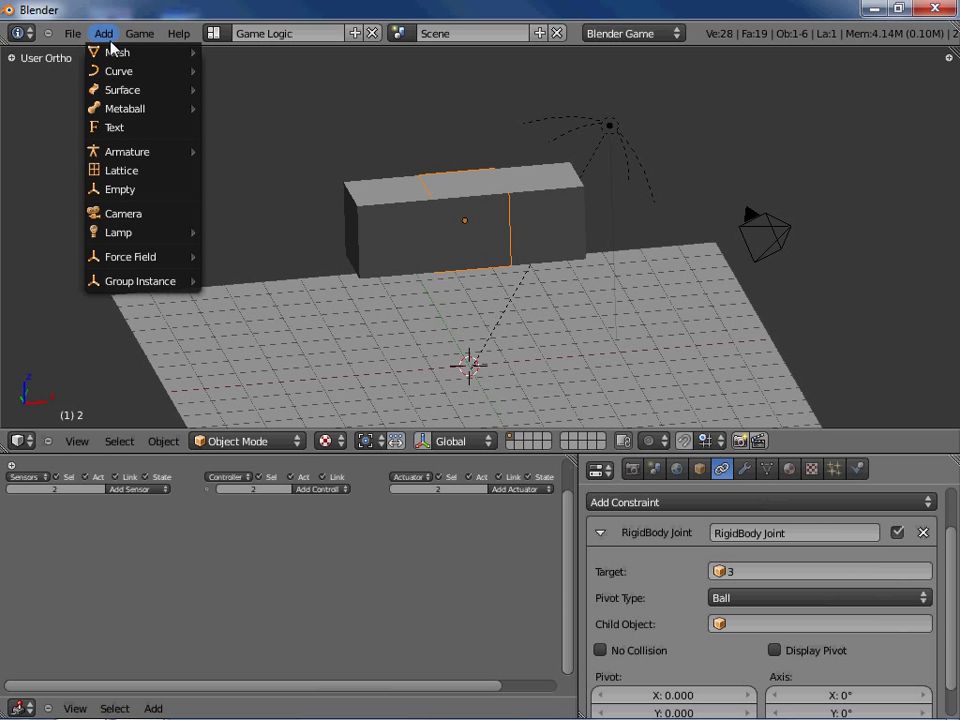
mouse_move(113, 58)
click(236, 73)
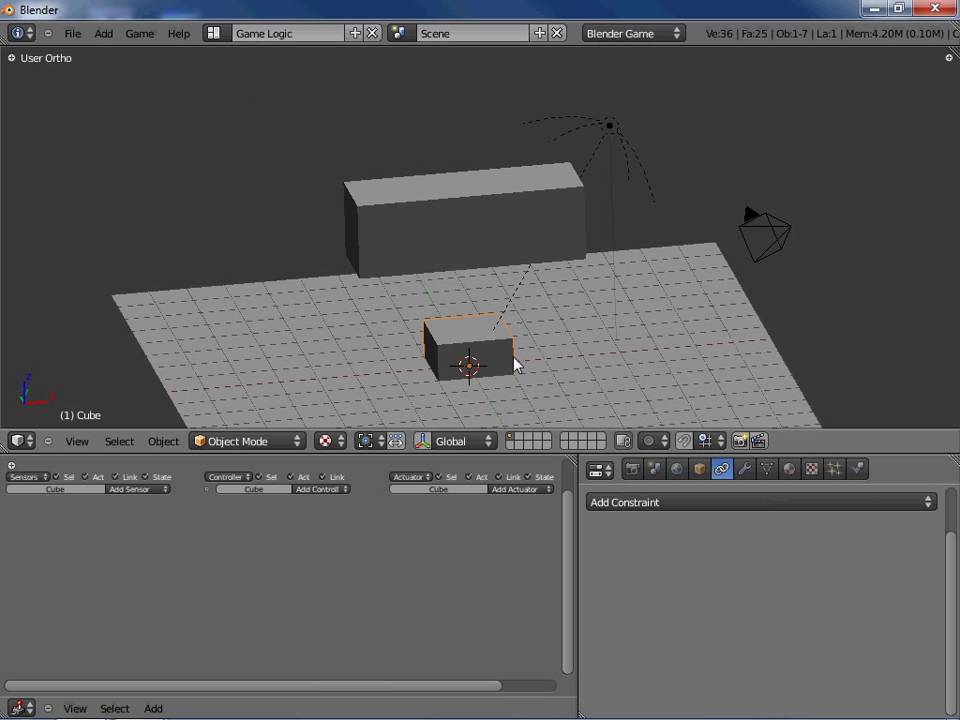
key(g)
key(z)
click(524, 306)
key(Tab)
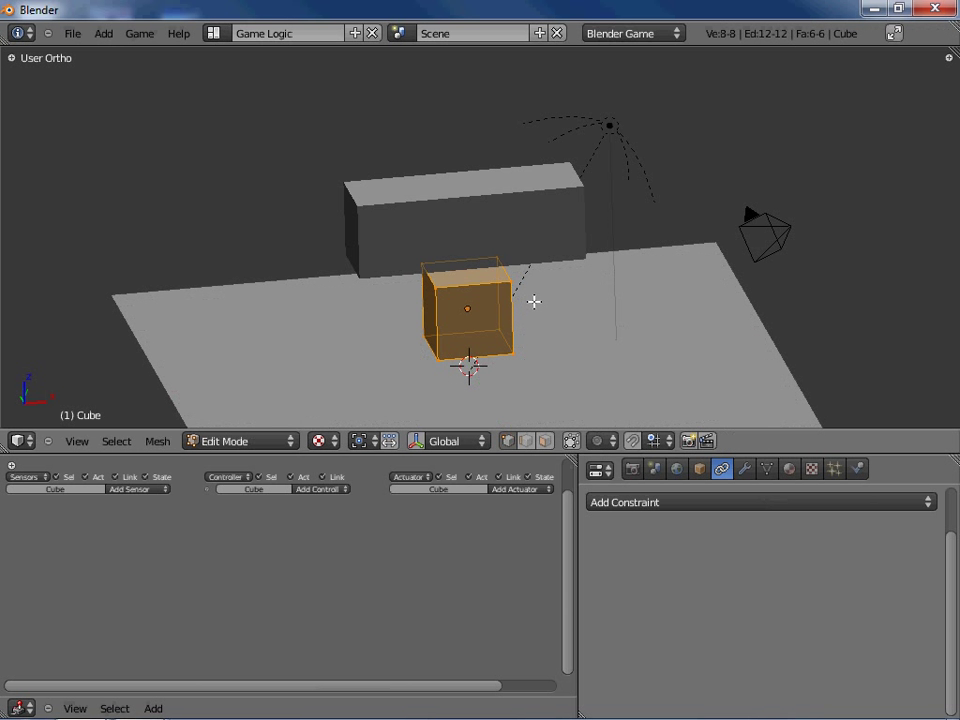
key(s)
key(x)
key(y)
click(662, 405)
key(Tab)
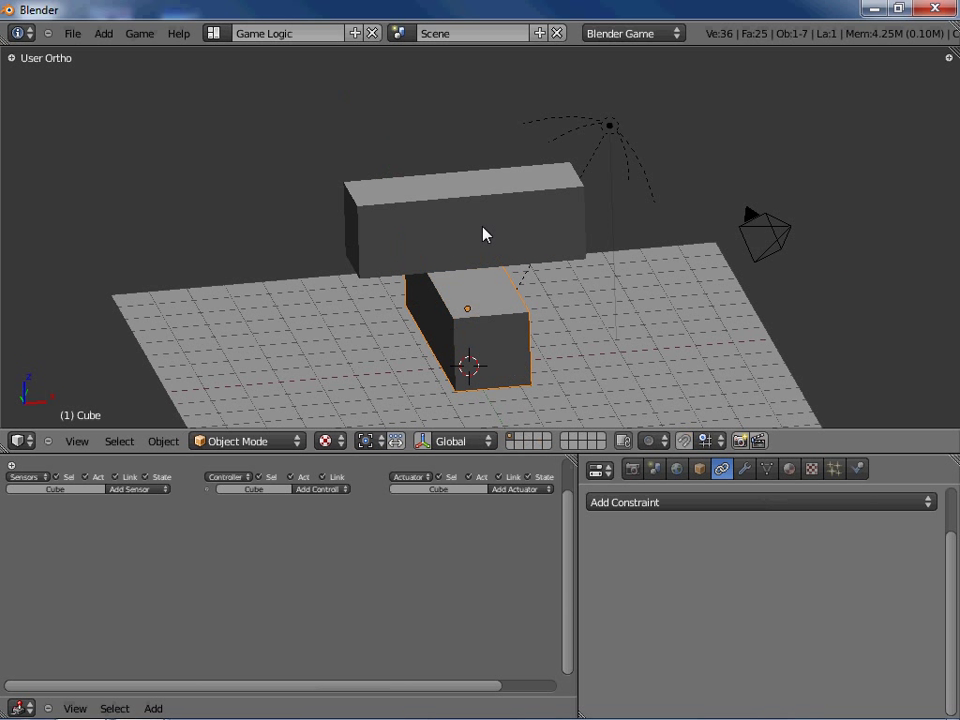
Step: Box-select the three chained cubes and start moving them up along Z
right_click(483, 234)
middle_drag(483, 234, 422, 216)
key(b)
drag(349, 165, 517, 240)
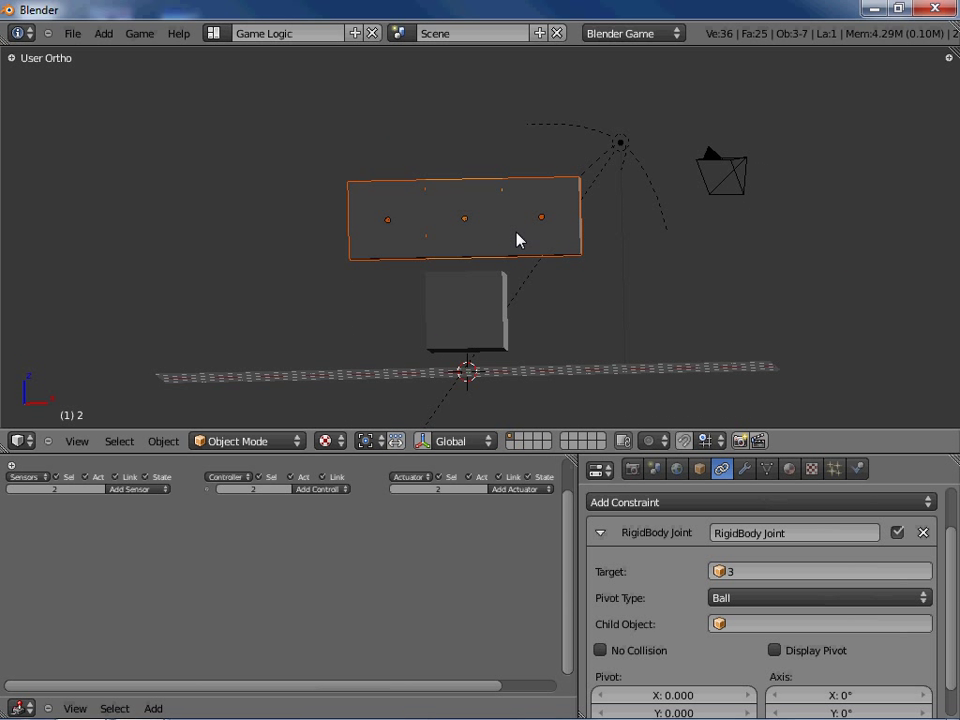
text(gz3)
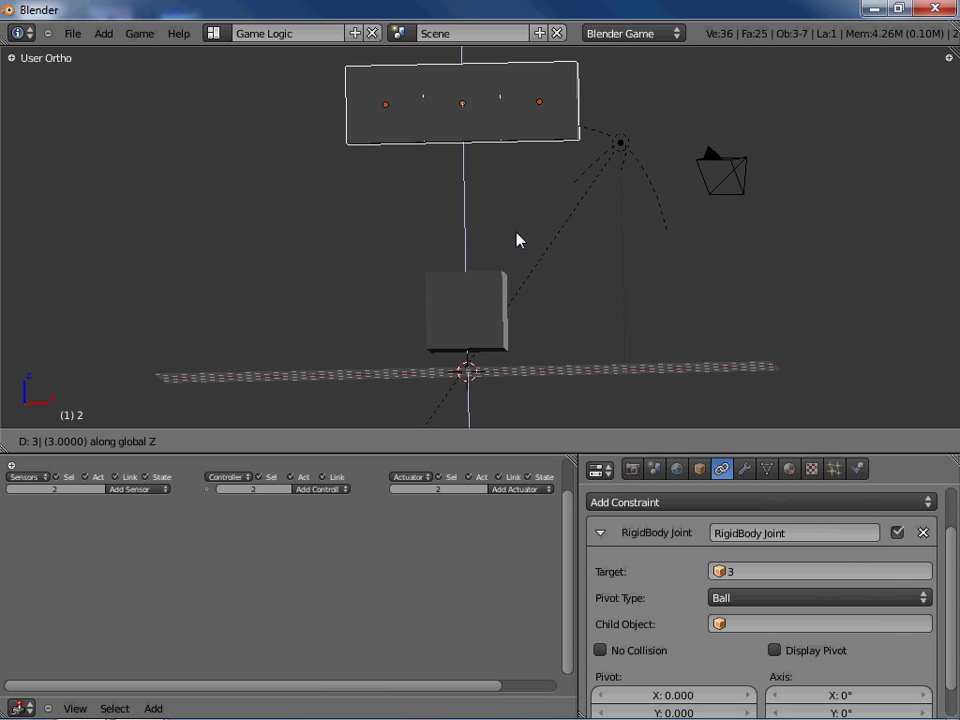
key(BackSpace)
Step: Raise the three cubes 2 units along Z and test the drop in the game
text(2)
key(Return)
mouse_move(516, 238)
middle_down()
mouse_move(543, 293)
mouse_move(566, 301)
middle_up()
key(p)
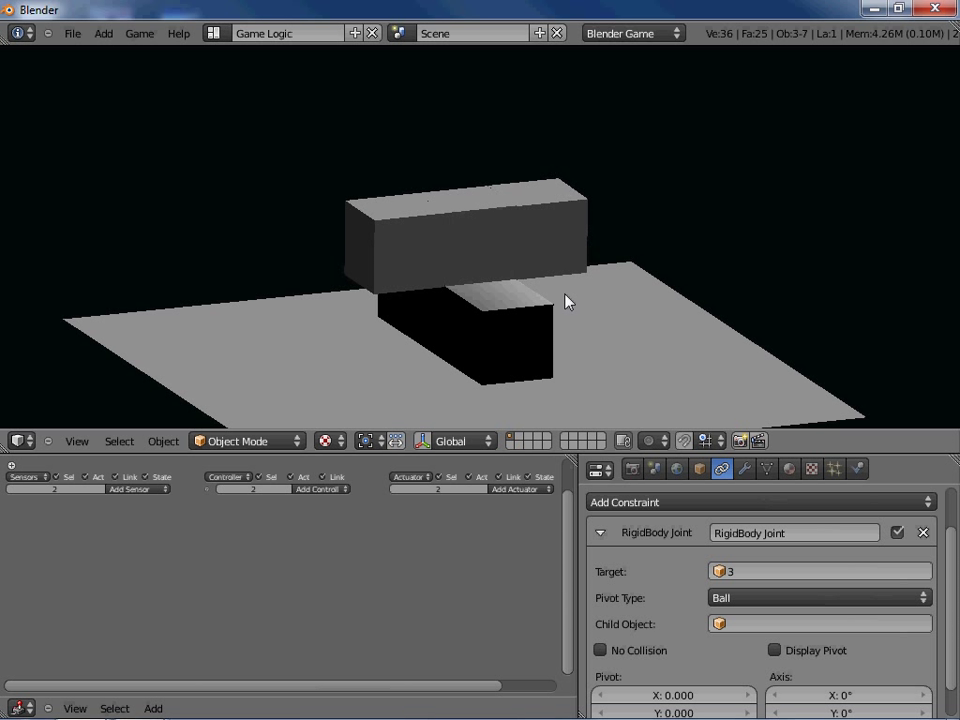
key(Escape)
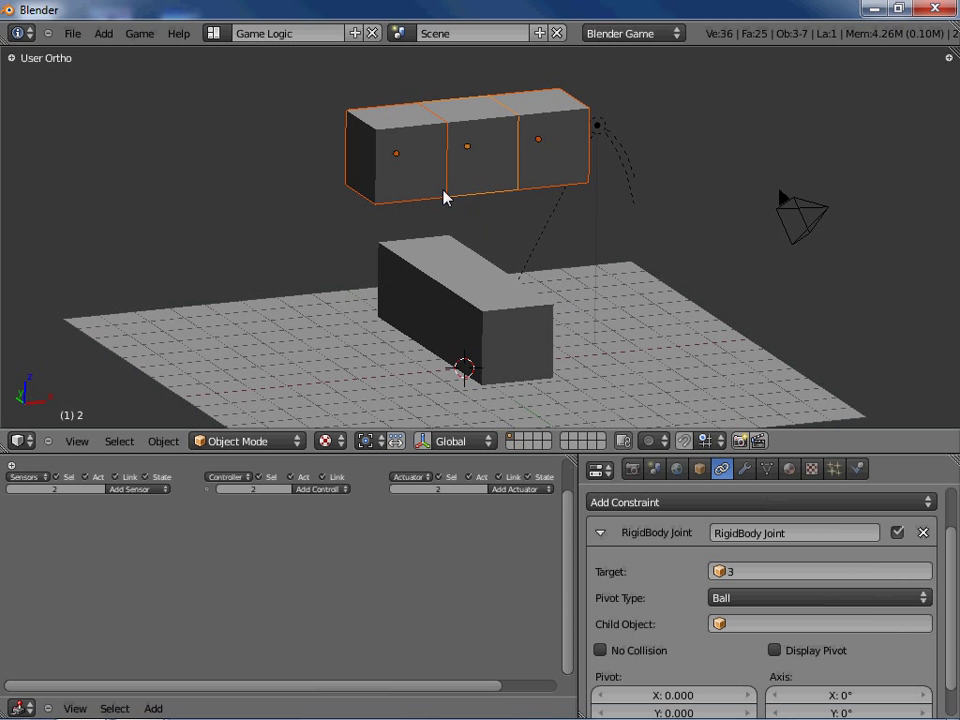
Step: Move cube 1 0.2 units left along X
right_click(482, 161)
middle_drag(519, 274, 407, 189)
right_click(405, 183)
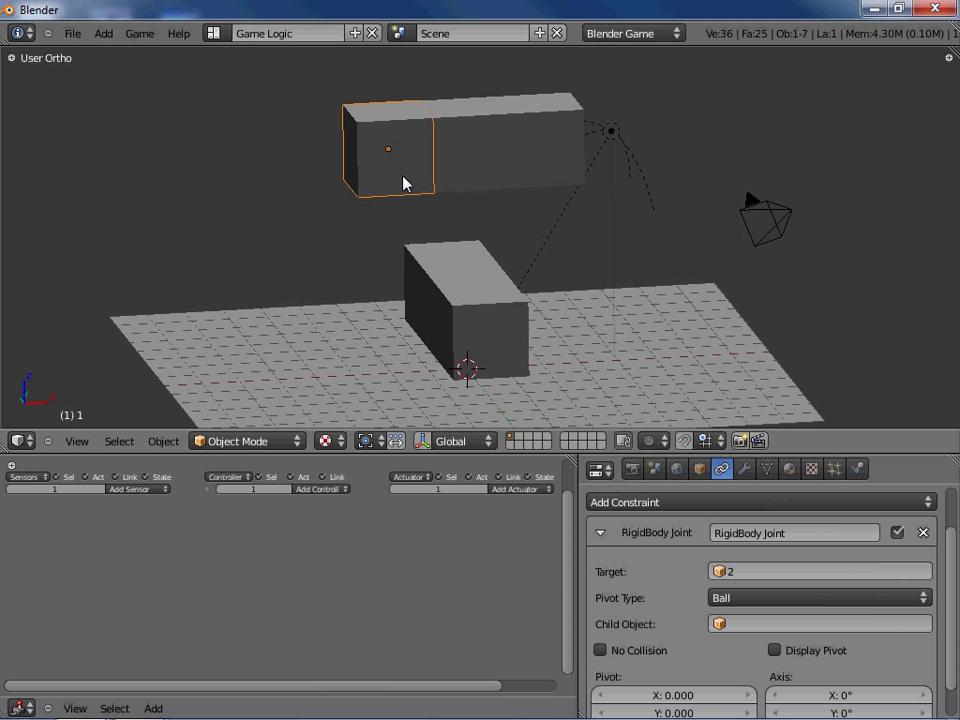
key(KP_1)
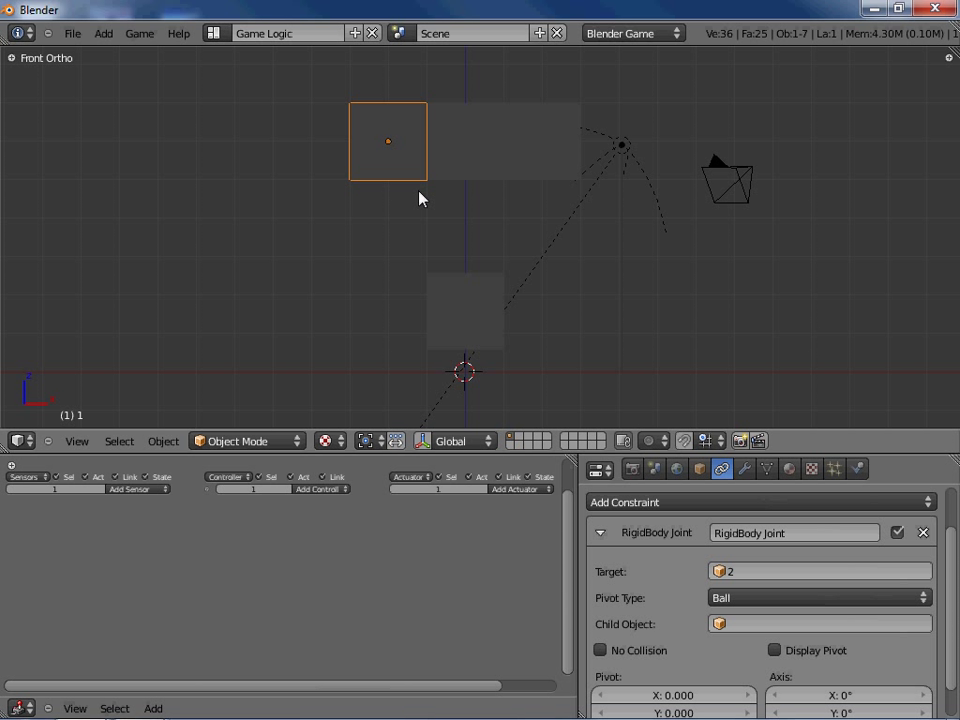
shift+middle_drag(475, 181, 475, 253)
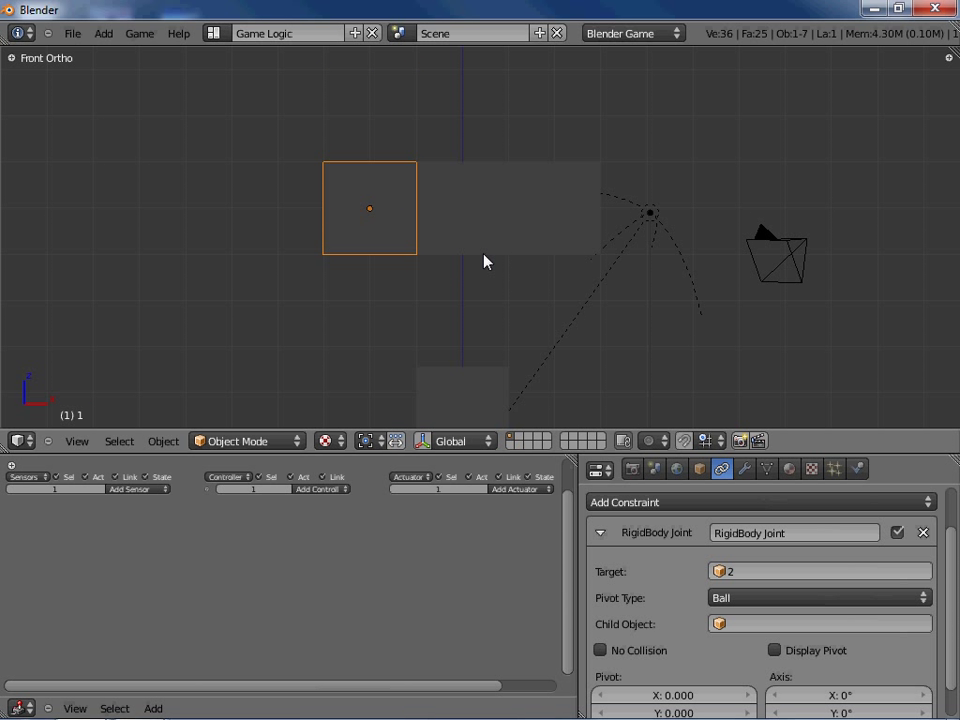
text(gx0)
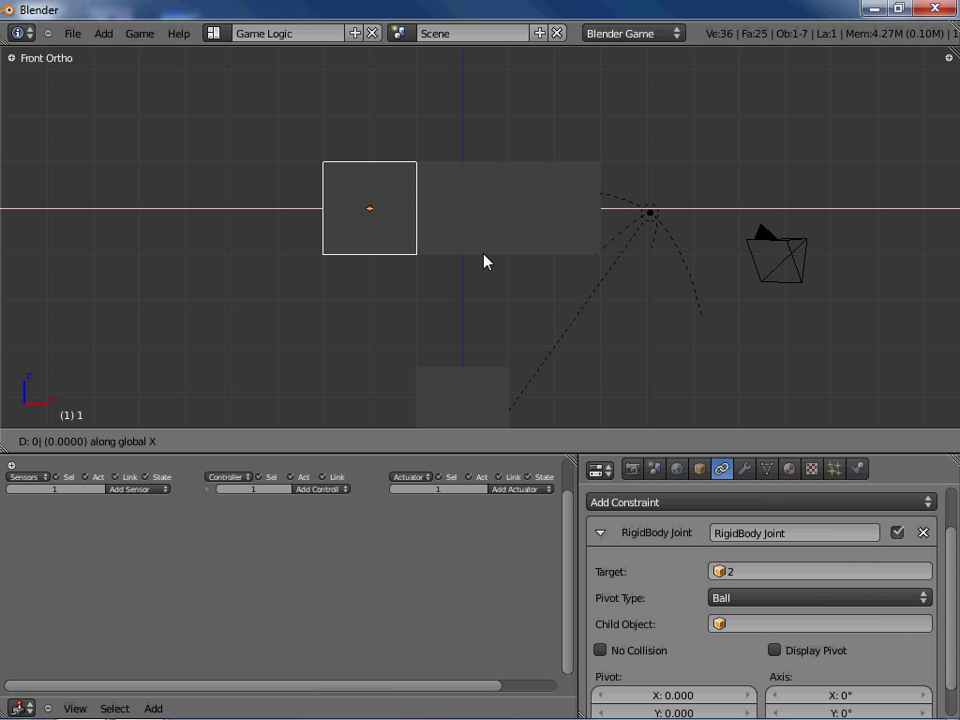
text(-.2)
key(Return)
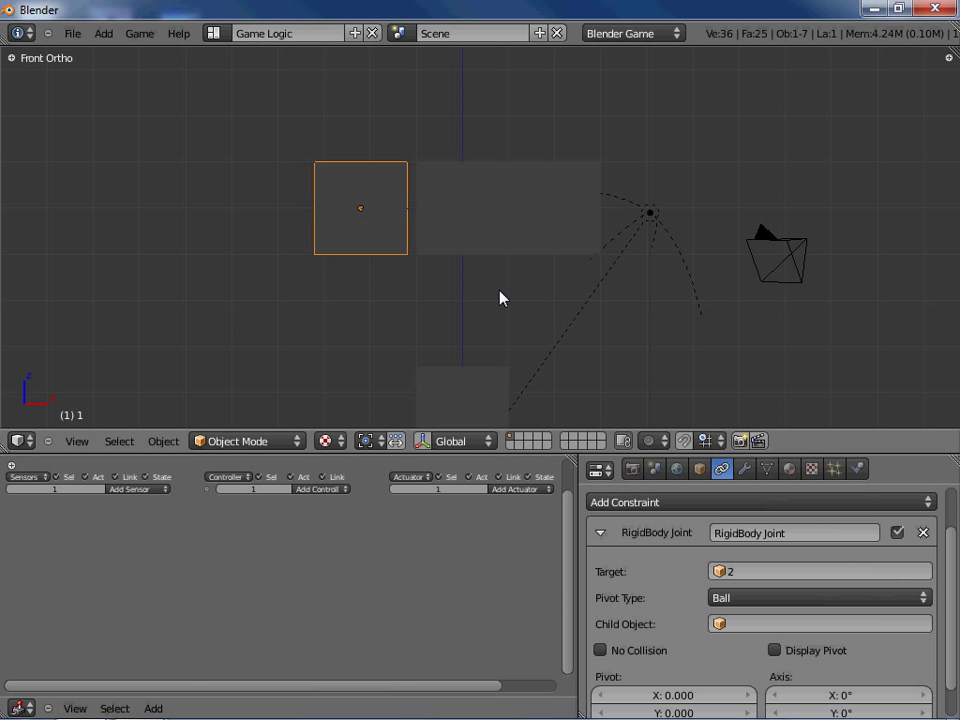
Step: Move cube 3 0.2 units right along X and run the game again
right_click(568, 224)
text(gx)
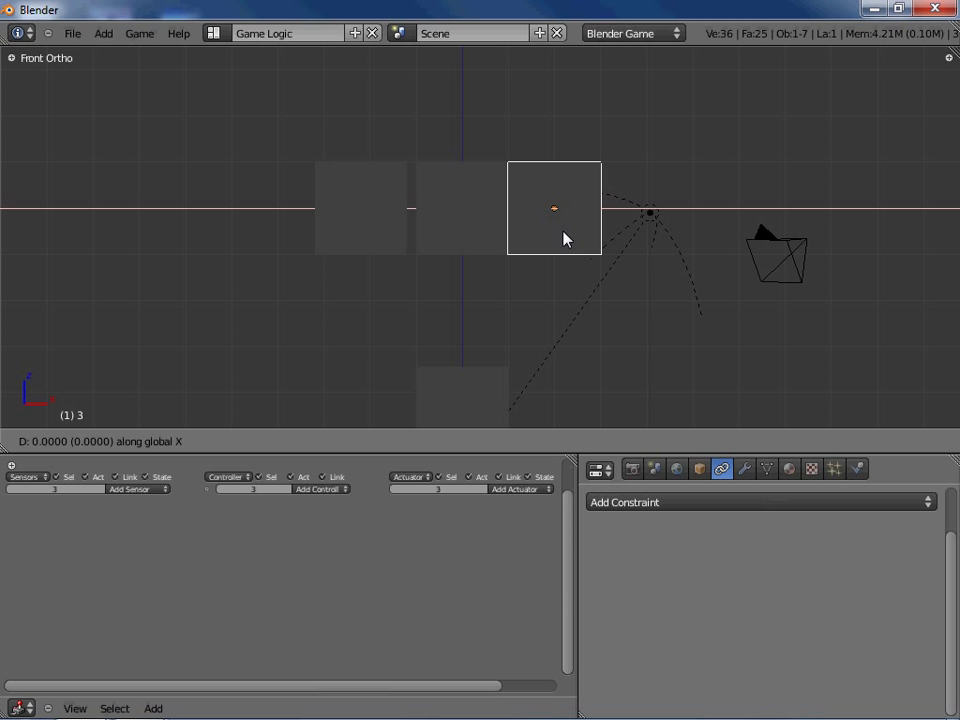
text(.2)
key(Return)
middle_drag(469, 259, 516, 311)
key(p)
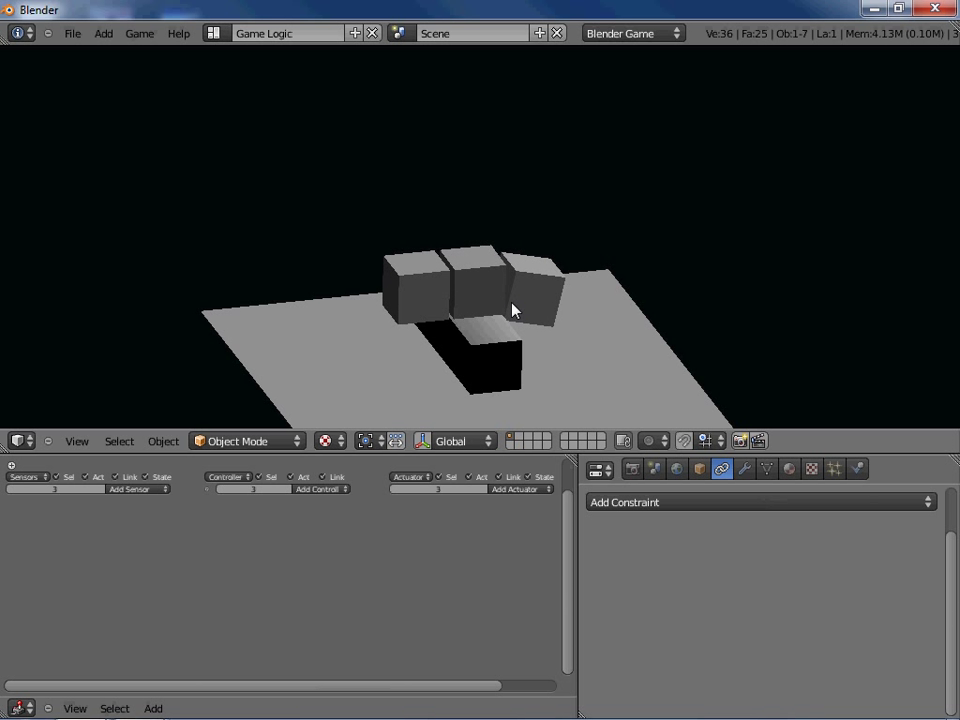
key(Escape)
Step: Select cube 1, switch to wireframe and enable Display Pivot for its joint
key(KP_1)
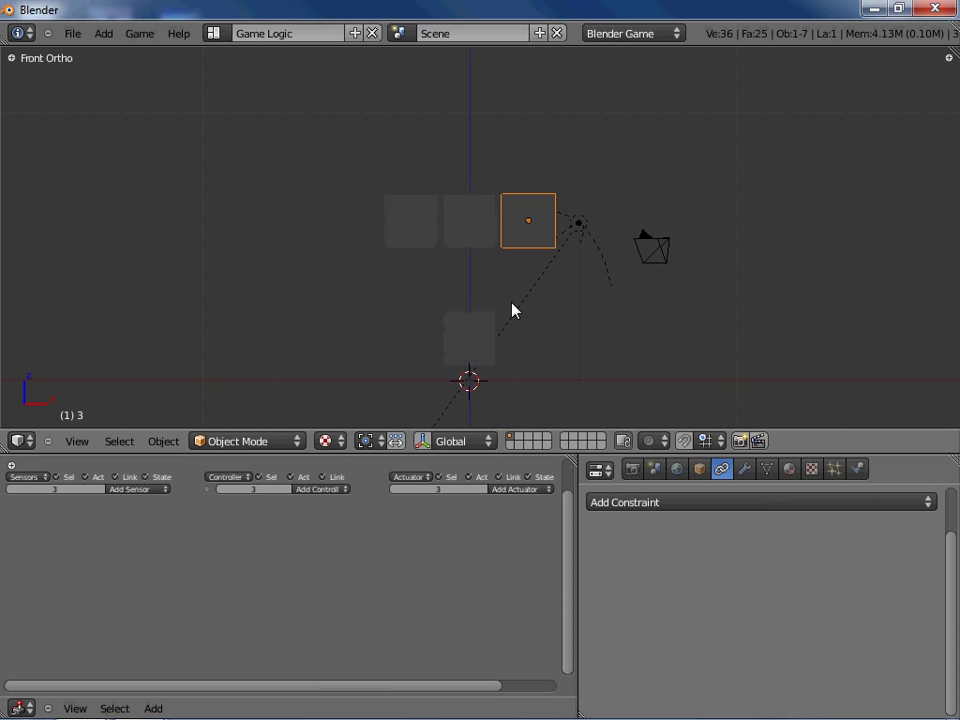
right_click(412, 223)
key(Tab)
scroll(437, 244, up, 3)
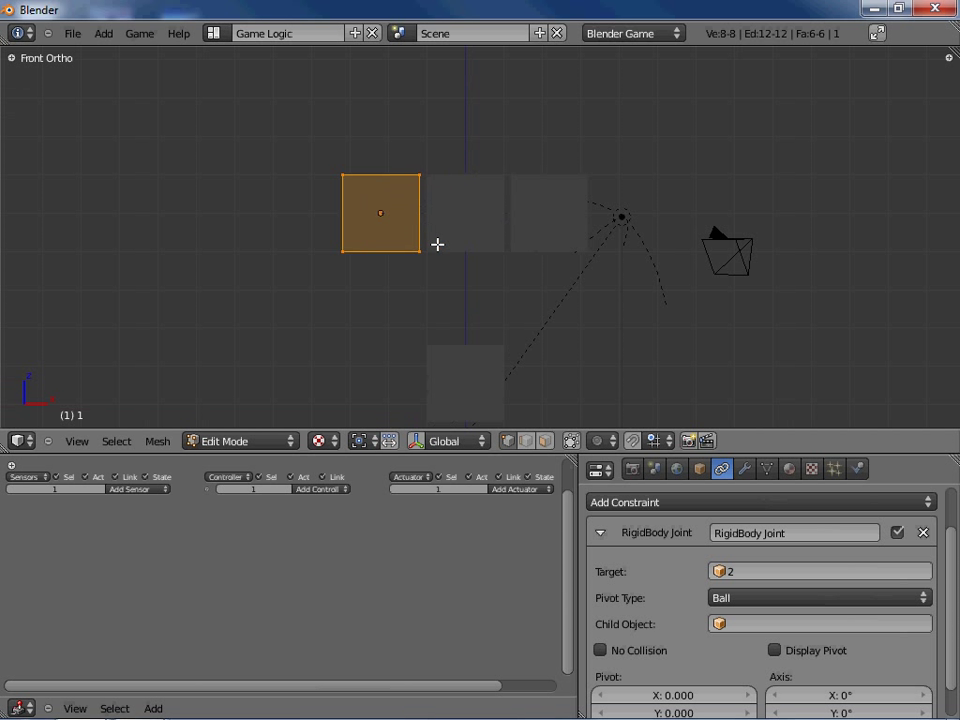
key(Tab)
key(z)
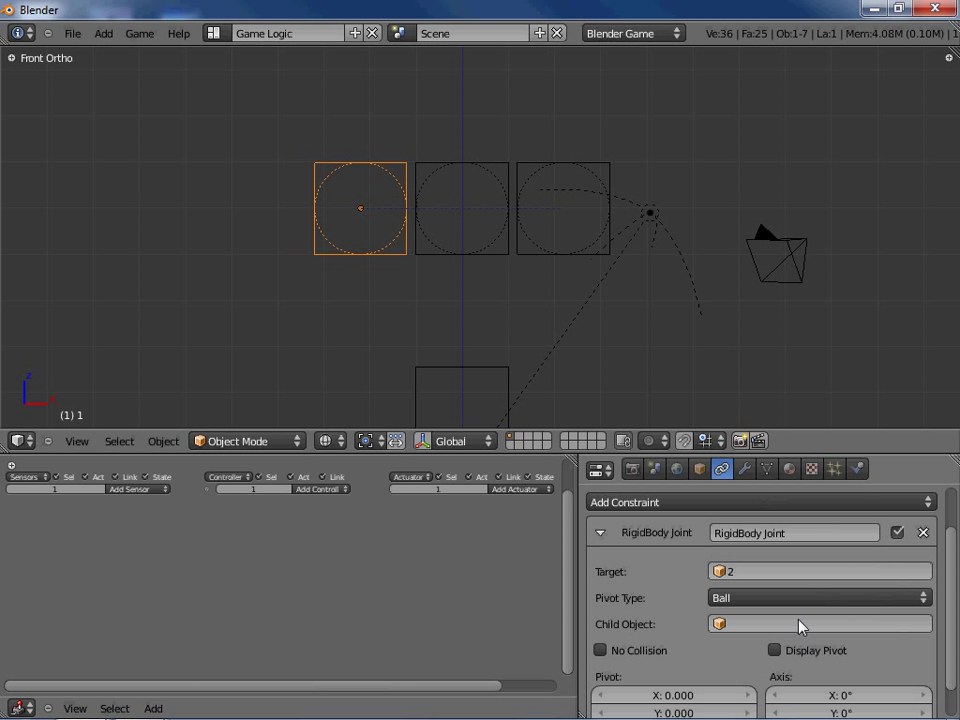
scroll(842, 630, down, 1)
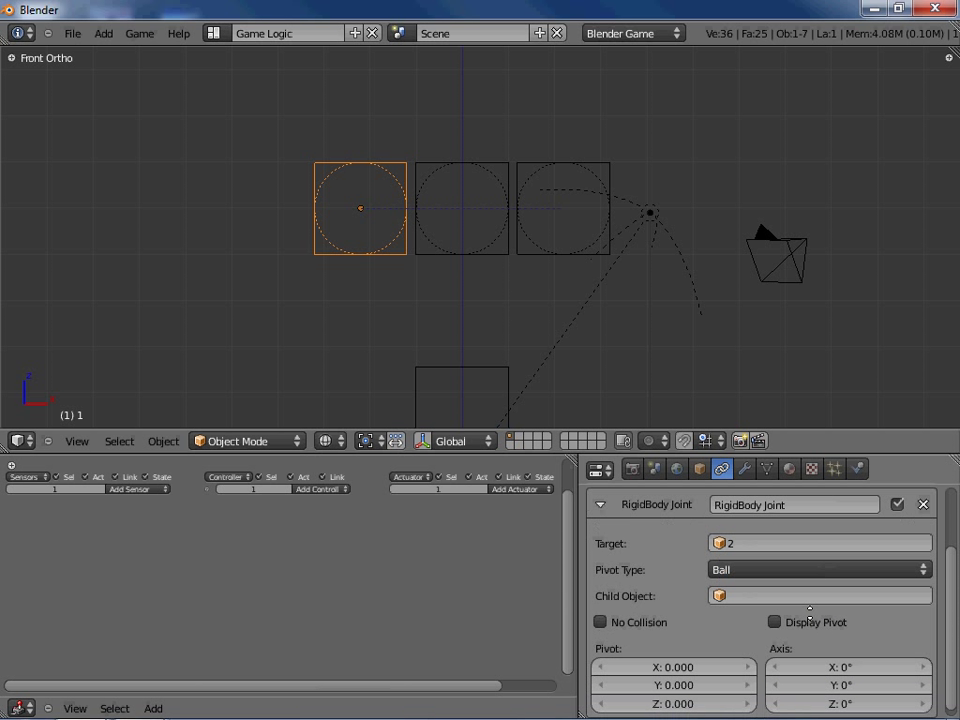
click(776, 613)
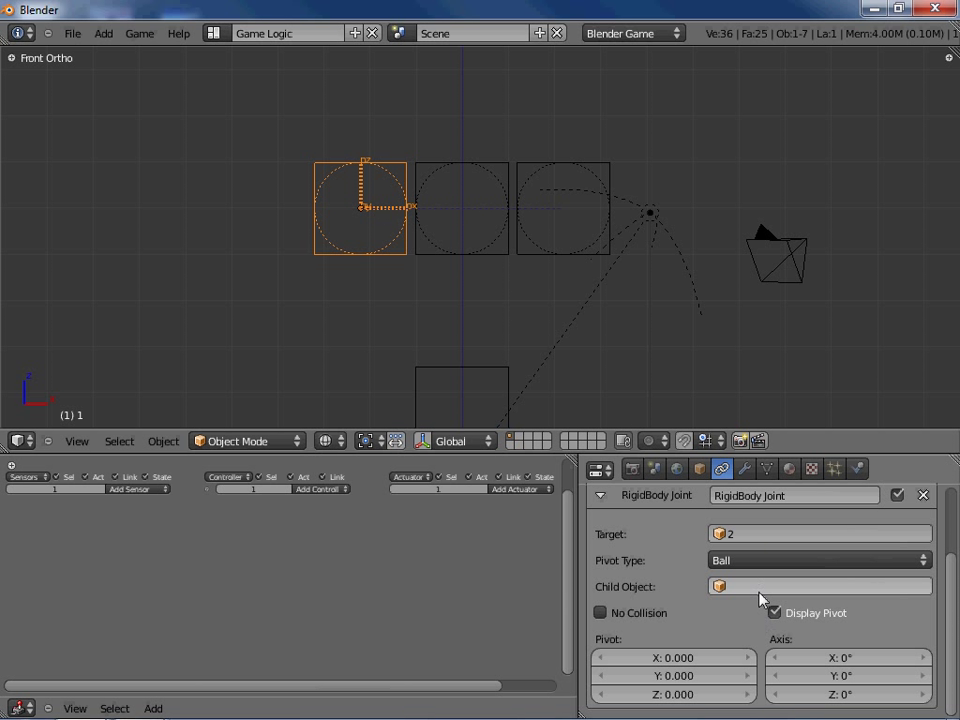
Step: Set the Rigid Body Joint Pivot X to 1.1 on cubes 1 and 2
click(673, 660)
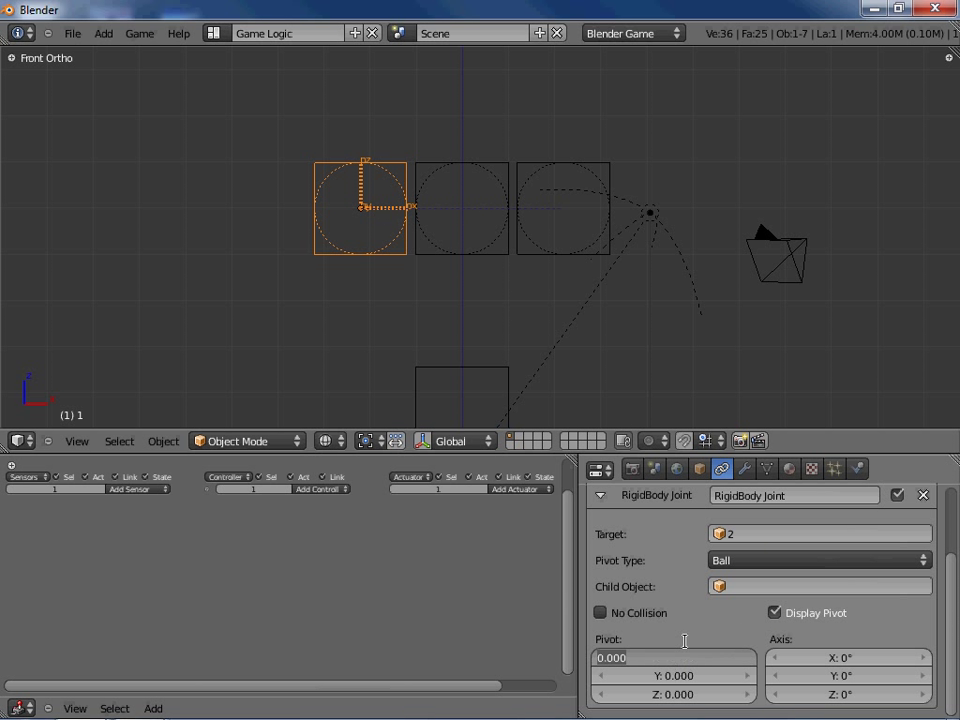
text(1.1)
key(Return)
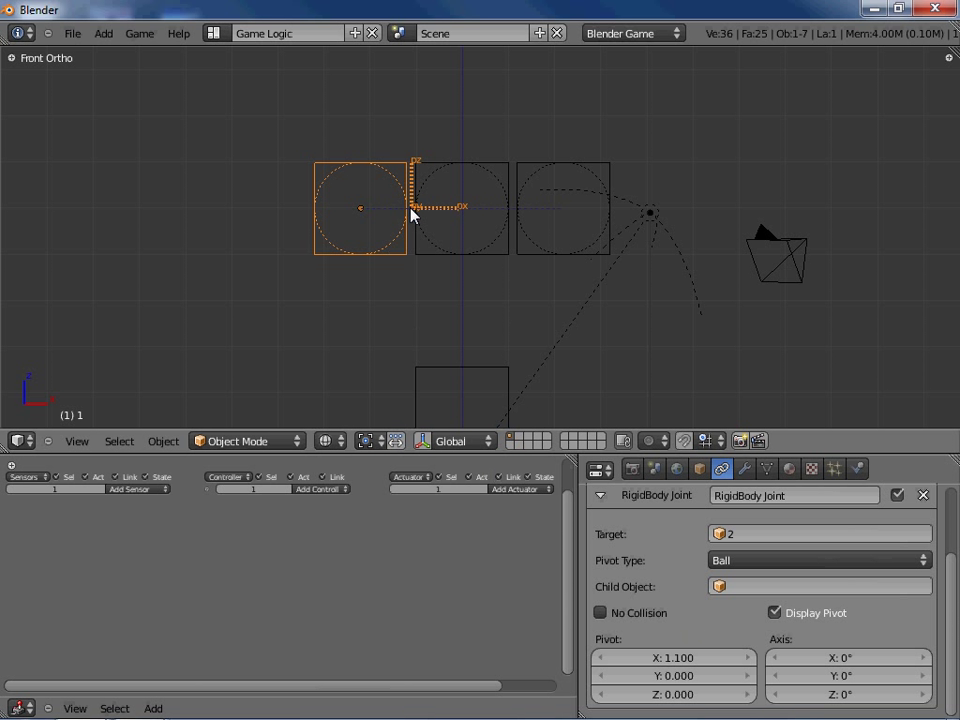
right_click(468, 238)
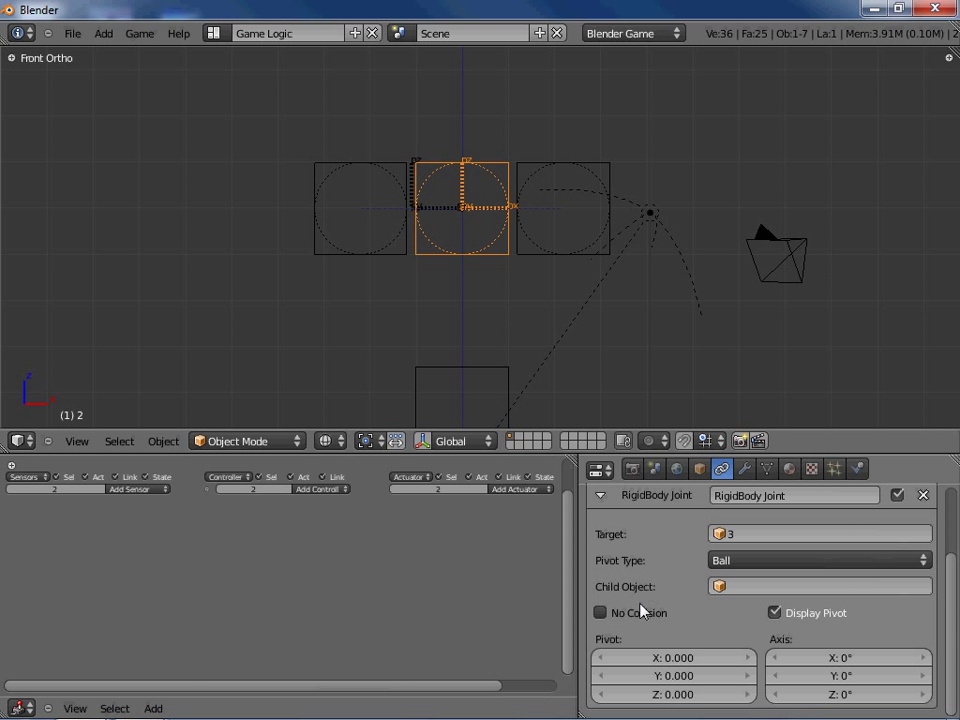
click(675, 660)
text(1.1)
key(Return)
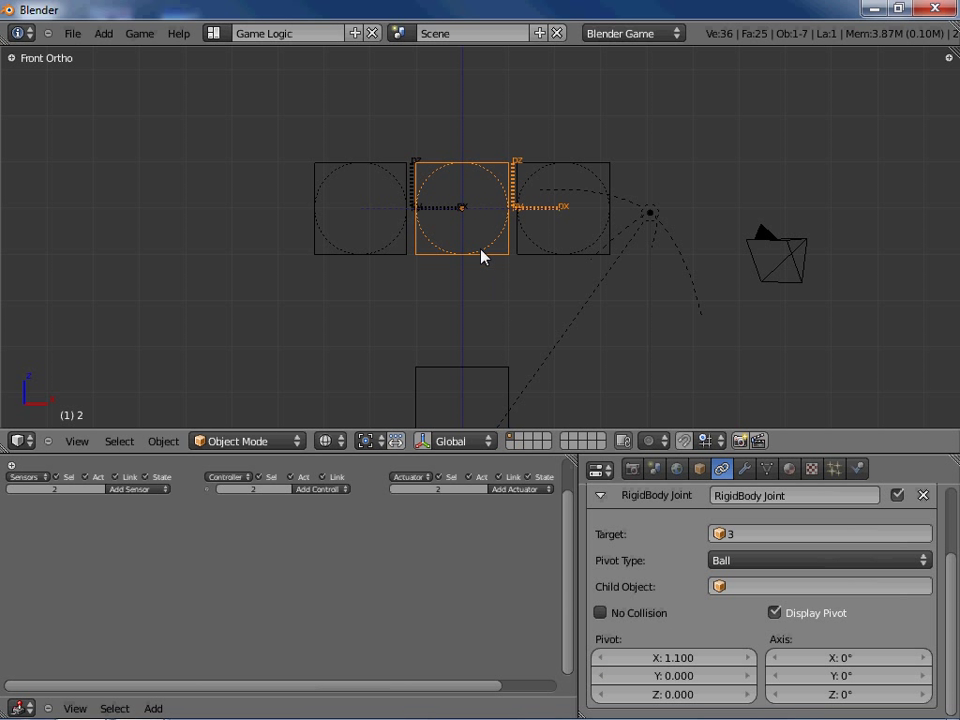
Step: Return to solid shading and run the game to test the swinging chain
mouse_move(482, 257)
middle_down()
mouse_move(514, 304)
mouse_move(503, 298)
mouse_move(503, 311)
middle_up()
key(z)
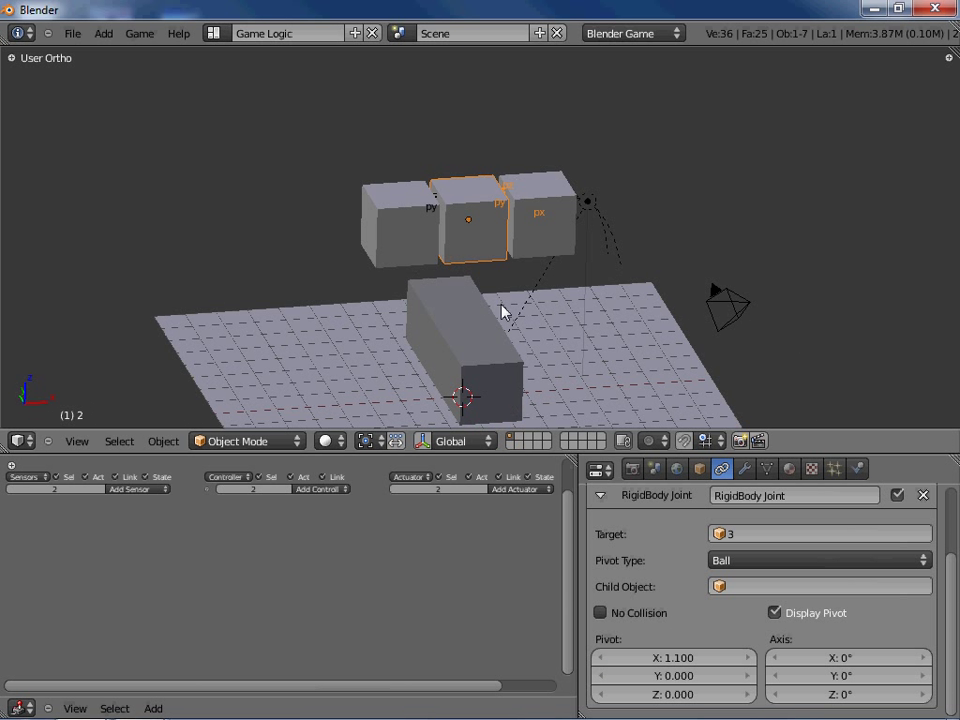
key(p)
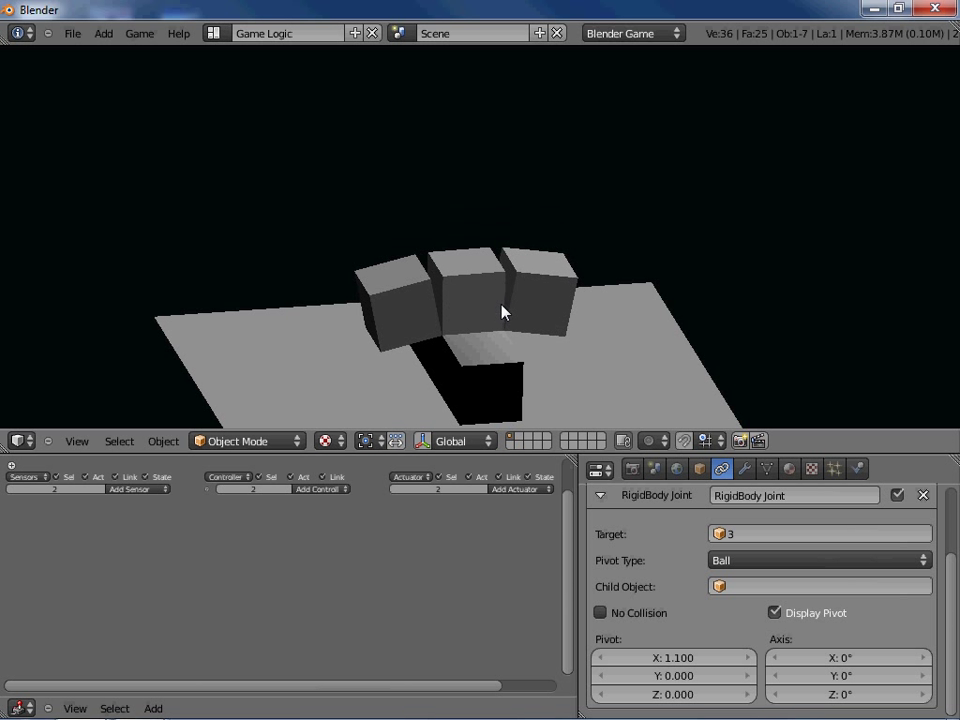
key(Escape)
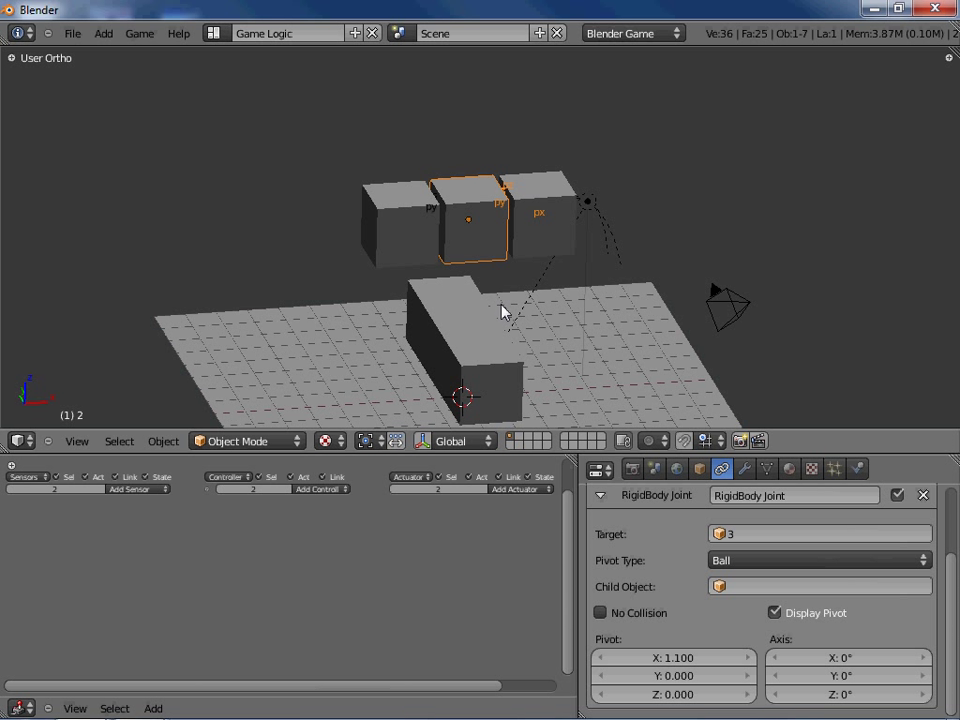
key(KP_1)
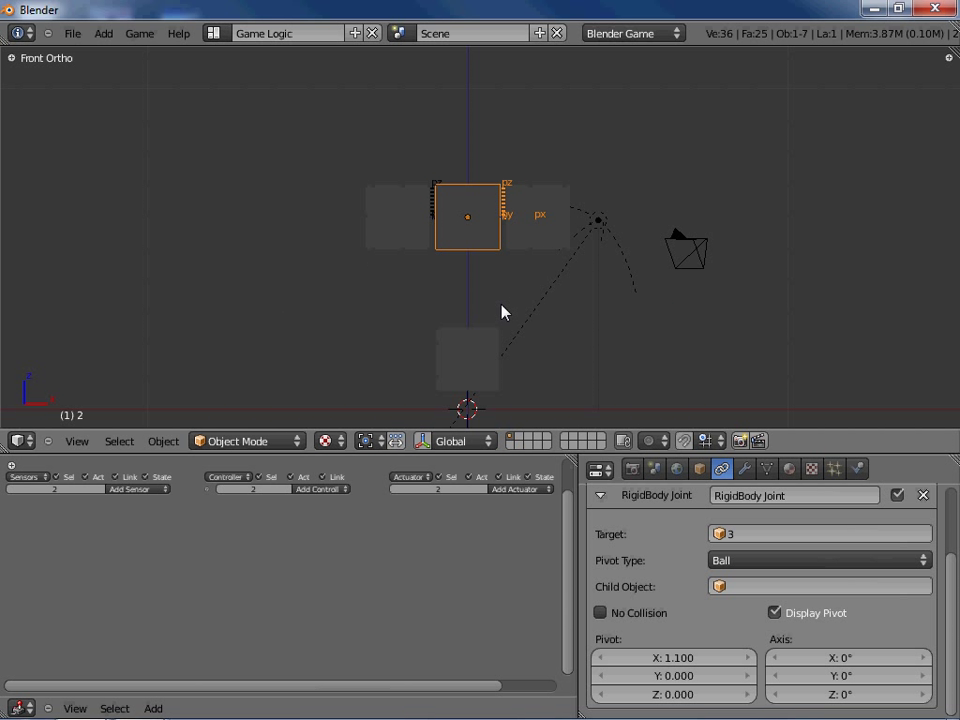
Step: Snap the 3D cursor to the middle cube's centre and add a new cube there
scroll(502, 311, up, 1)
key(shift+s)
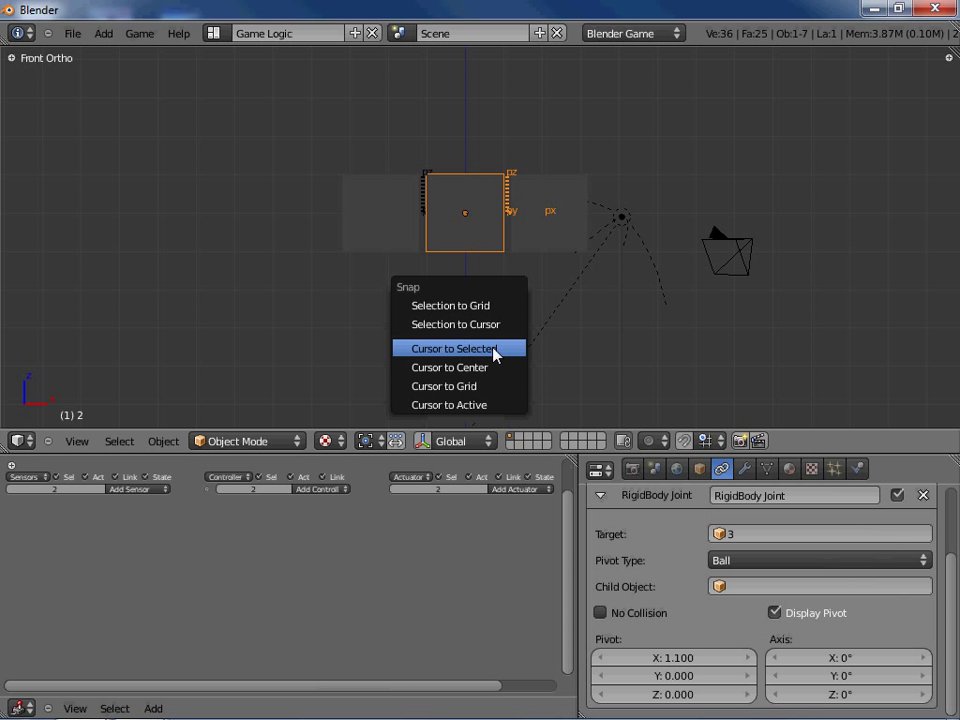
click(493, 350)
key(space)
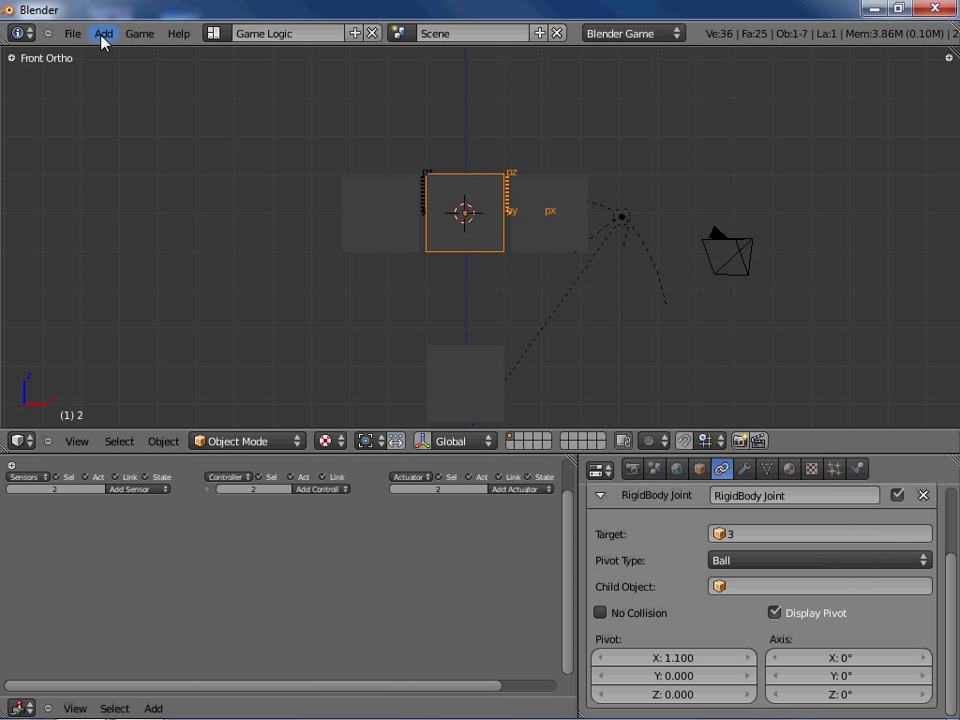
click(103, 33)
mouse_move(119, 55)
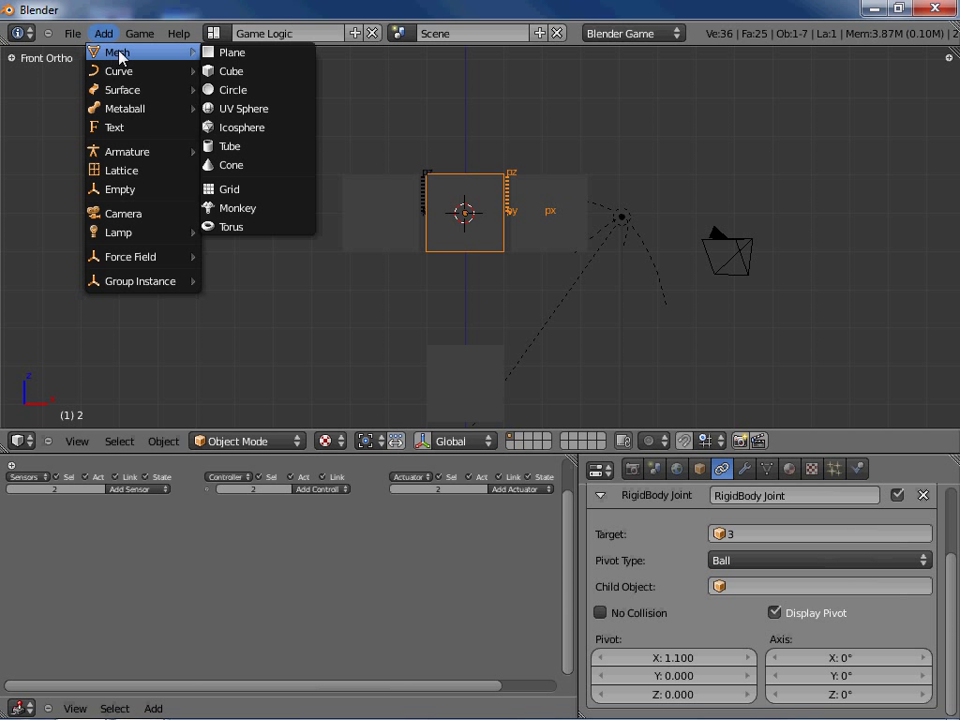
click(259, 72)
Step: In Edit Mode, scale the new cube's mesh 3.2 times along X into a long box
key(Tab)
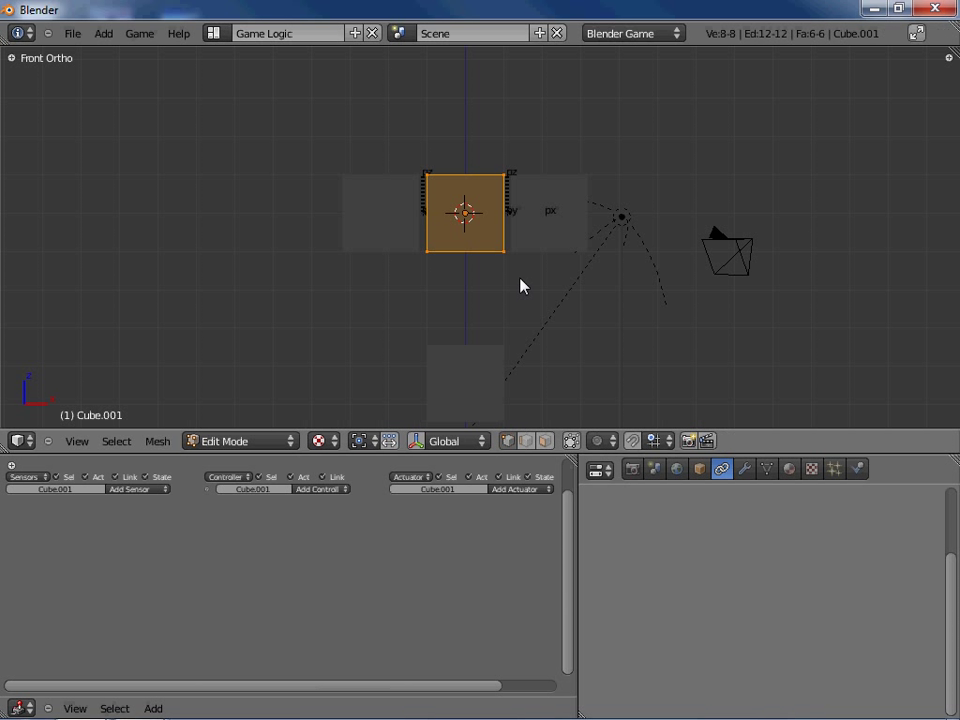
key(s)
text(x)
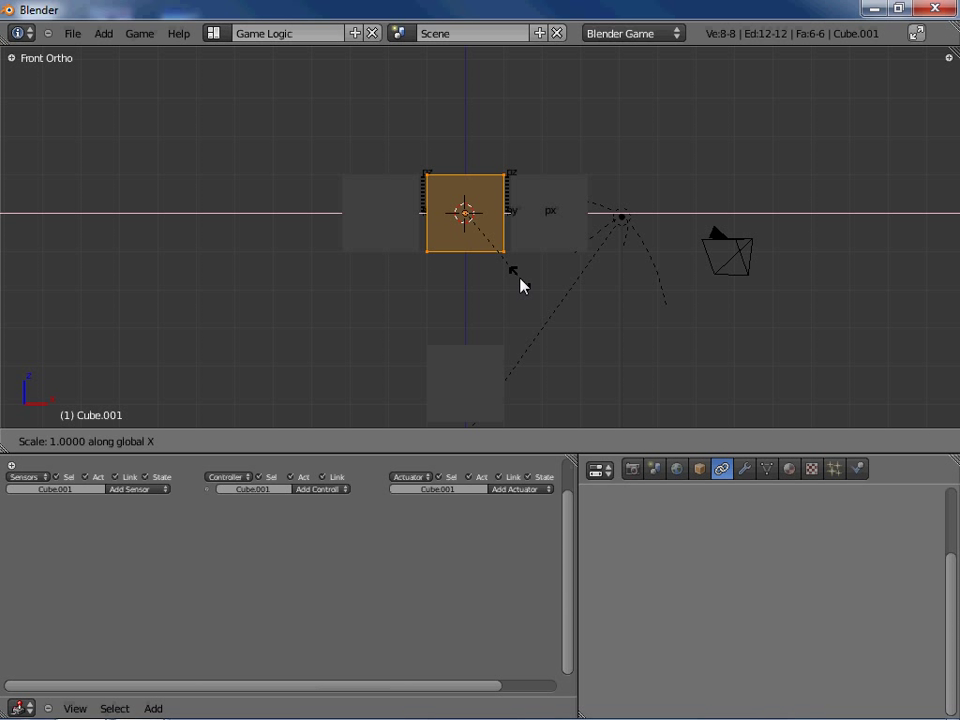
text(2)
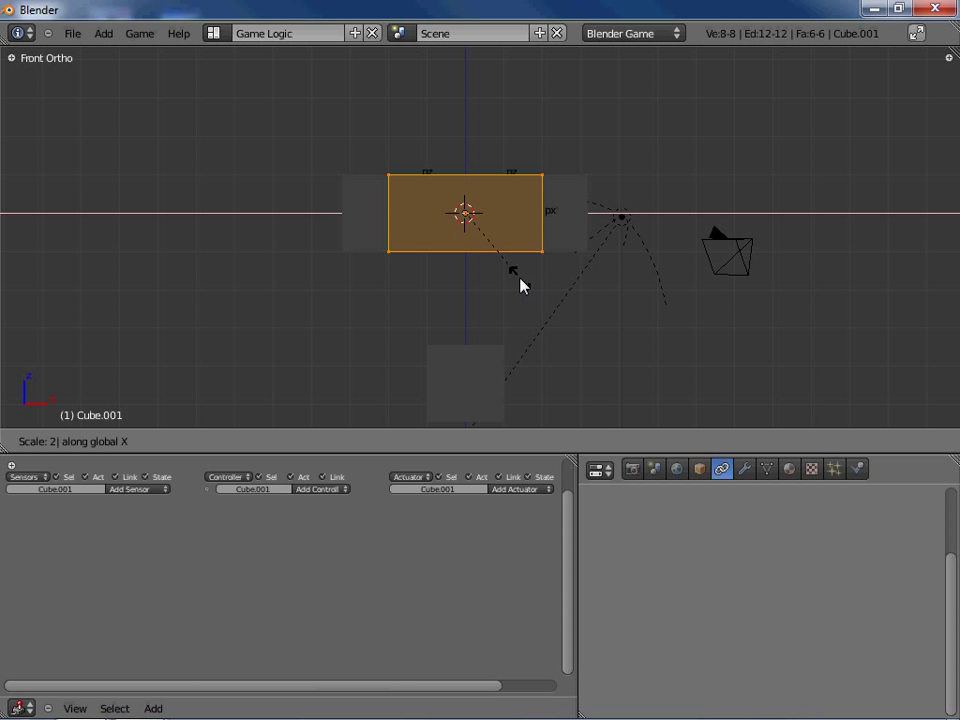
key(Escape)
text(sx3.)
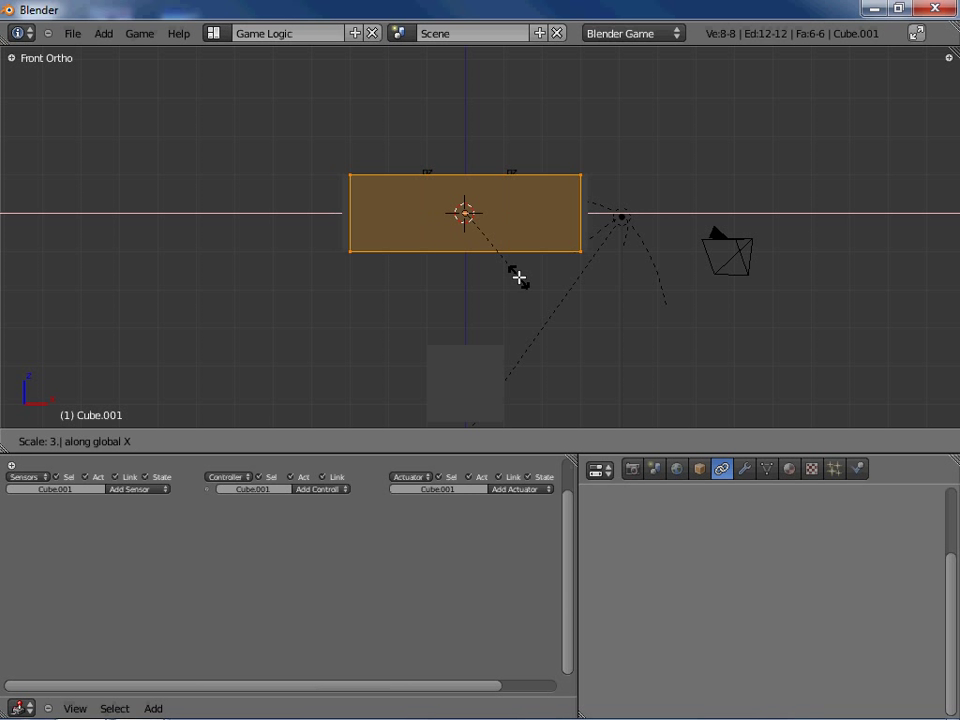
text(2)
key(Return)
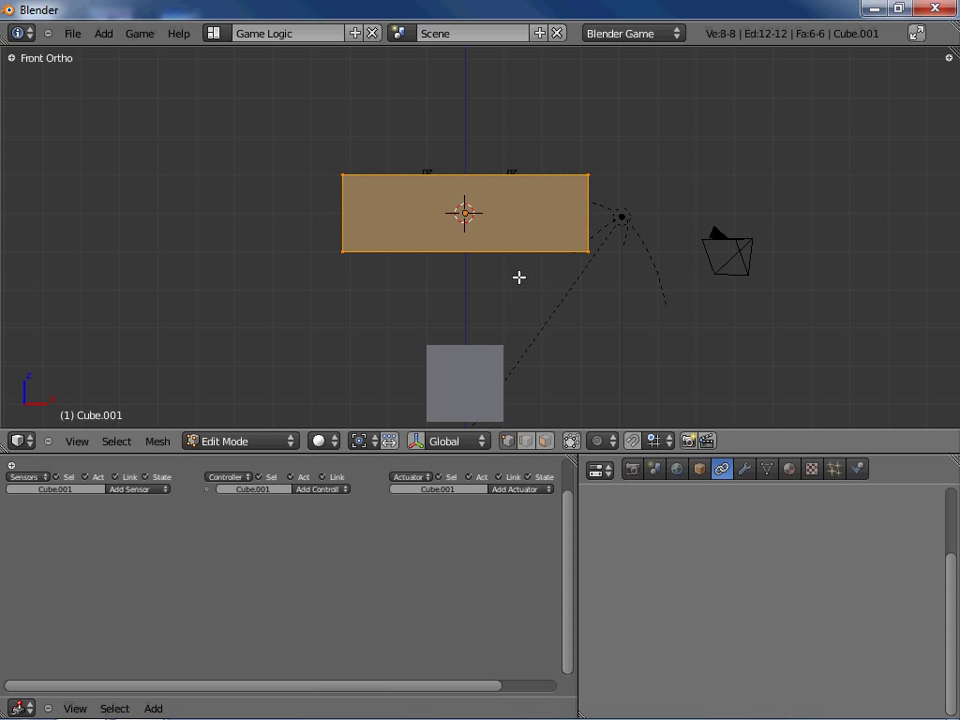
scroll(519, 277, up, 5)
scroll(519, 277, down, 3)
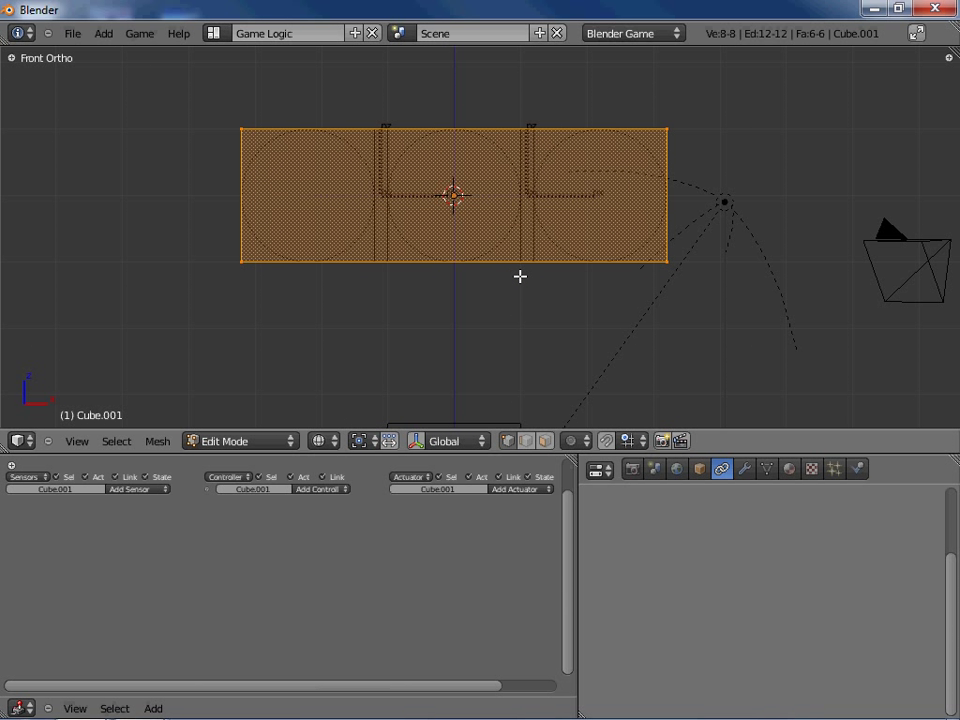
key(z)
key(z)
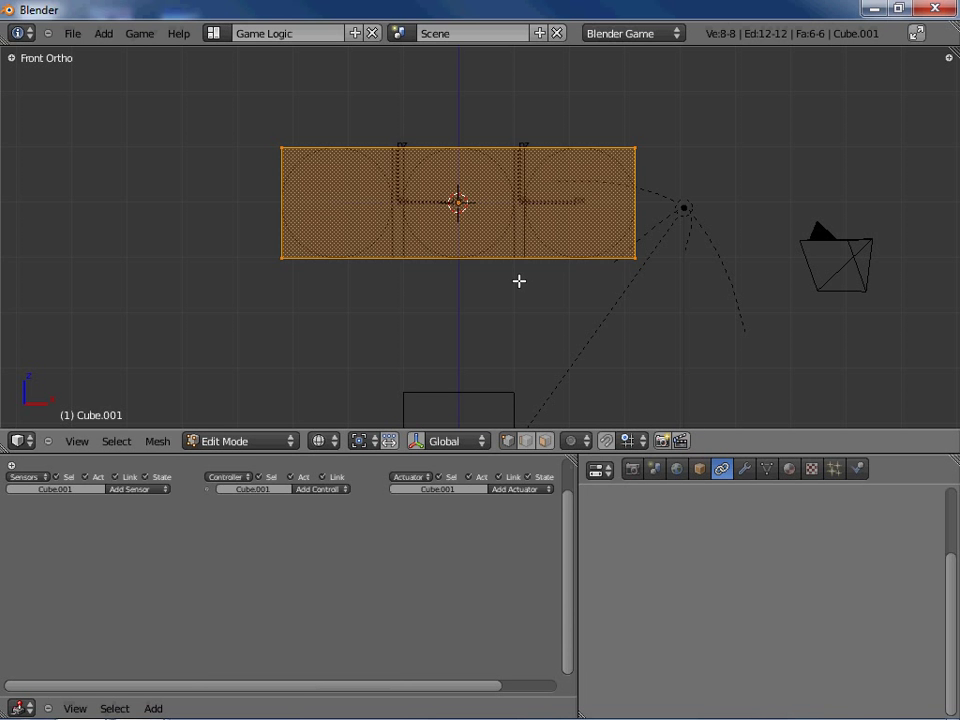
middle_drag(478, 279, 483, 283)
Step: Add a four-cut Ctrl+R loop cut across the length of the stretched box
key(Tab)
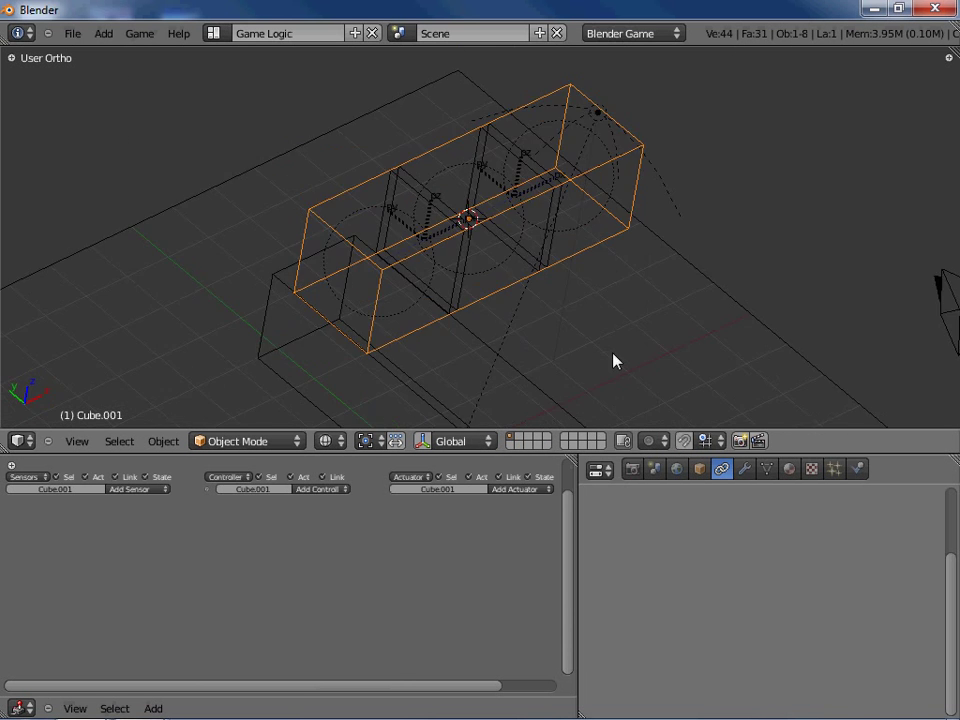
middle_drag(614, 361, 481, 168)
scroll(465, 306, up, 2)
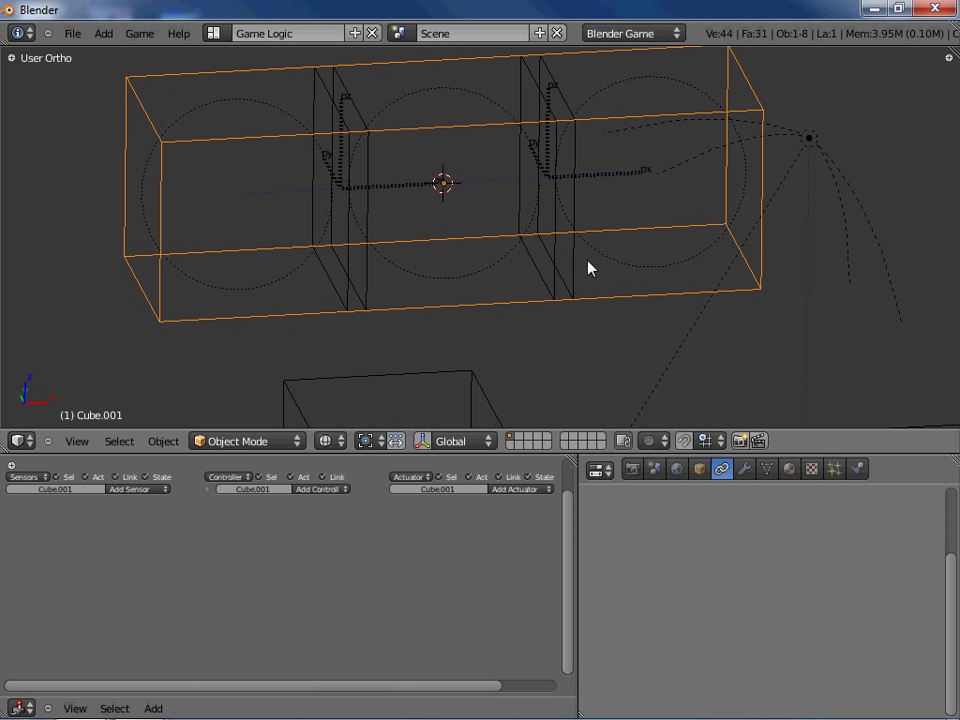
middle_drag(589, 268, 536, 257)
key(Tab)
key(a)
key(ctrl+r)
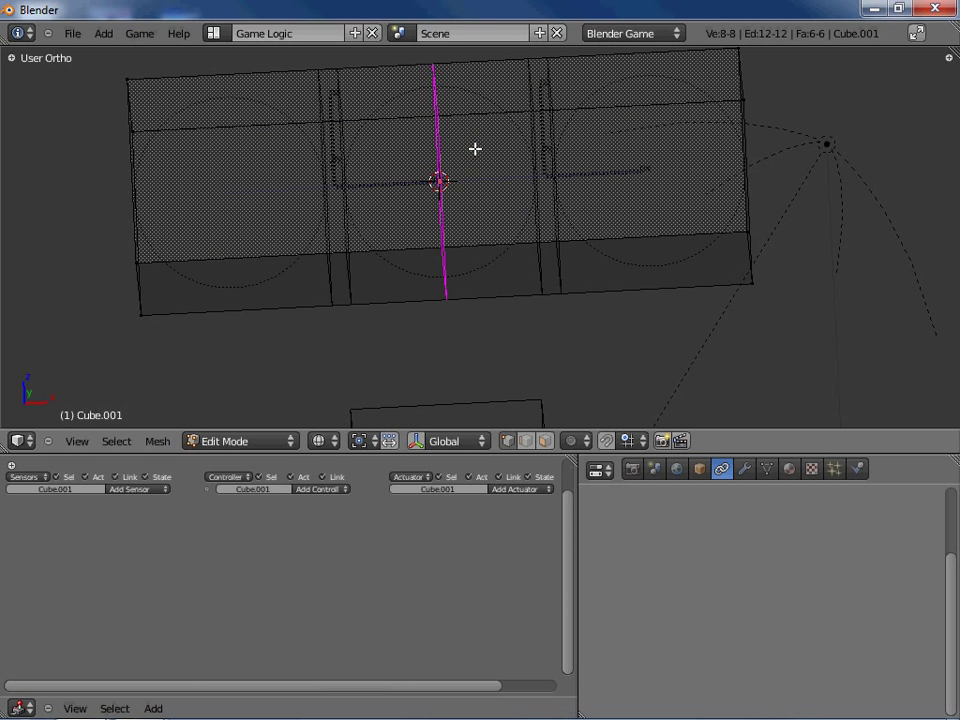
scroll(441, 145, up, 2)
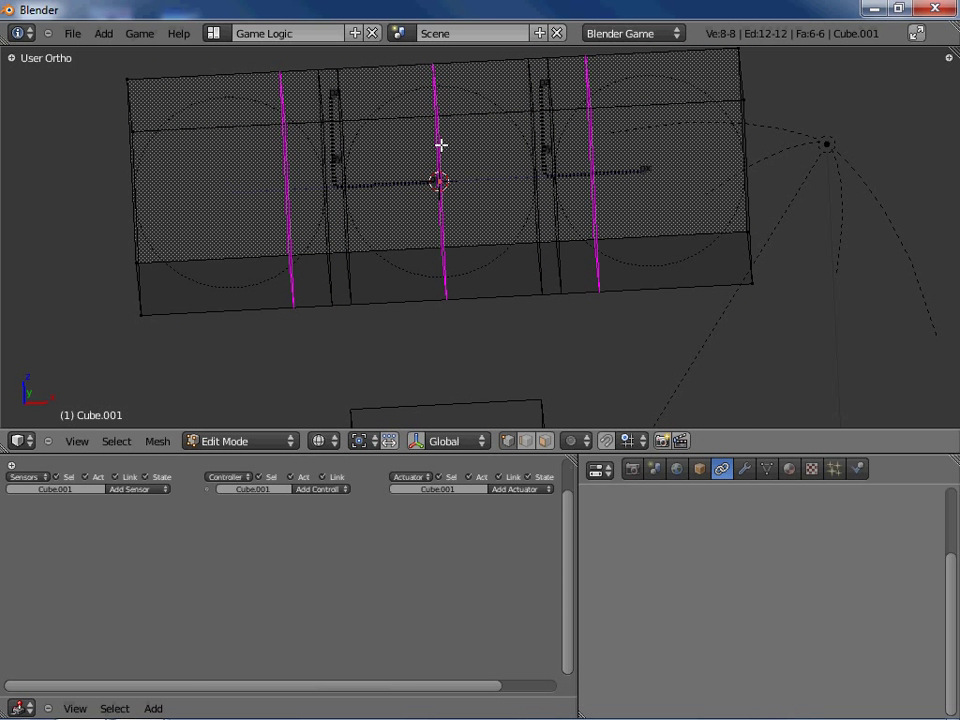
scroll(441, 145, up, 1)
click(441, 145)
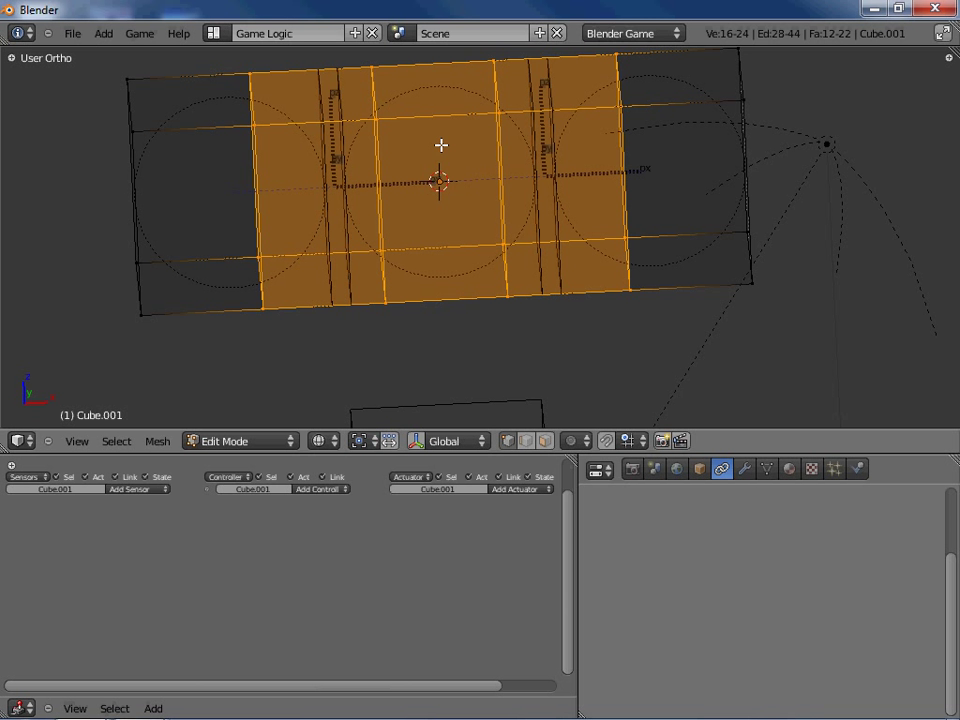
Step: Snap the 3D cursor to the middle cube's left-side vertices at the first joint
right_click(375, 120)
key(Tab)
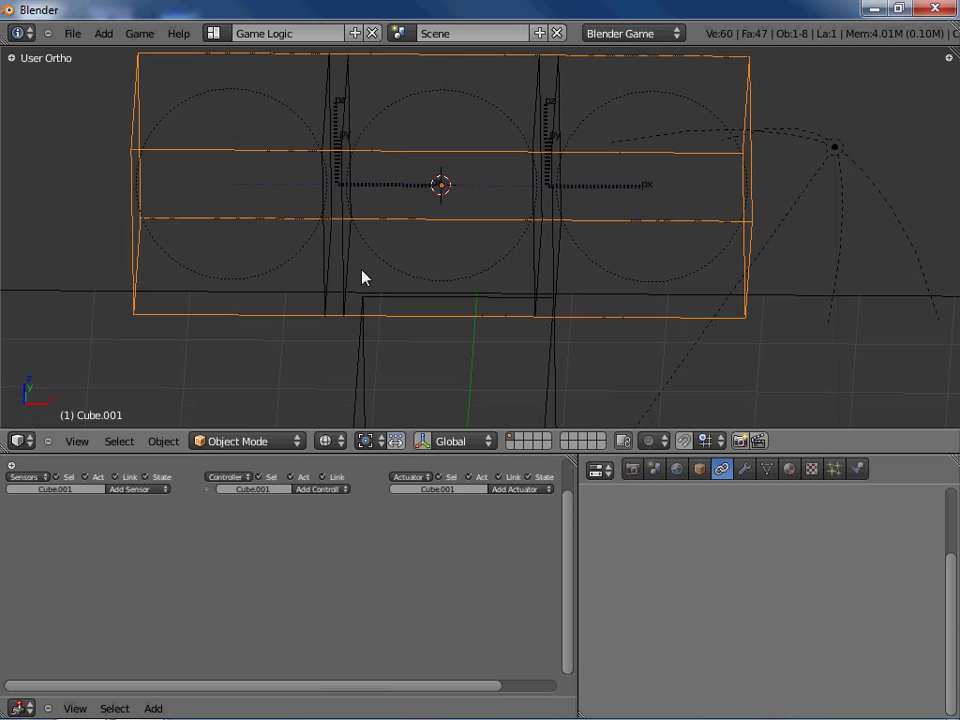
right_click(343, 248)
key(Tab)
scroll(343, 210, down, 2)
key(a)
key(b)
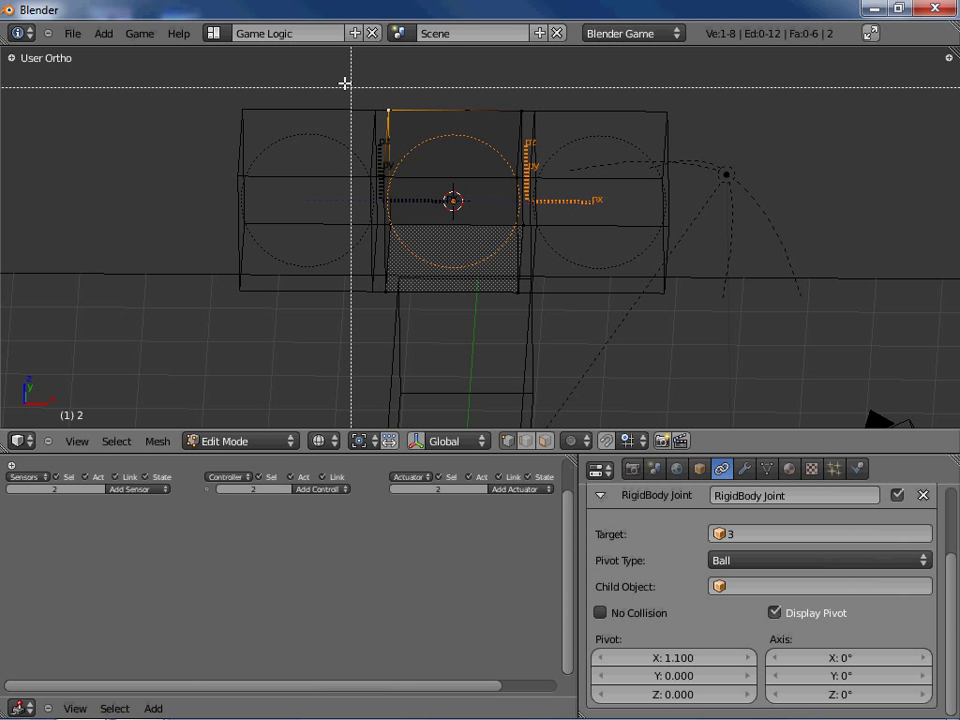
drag(345, 81, 406, 350)
key(shift+s)
click(435, 274)
key(Tab)
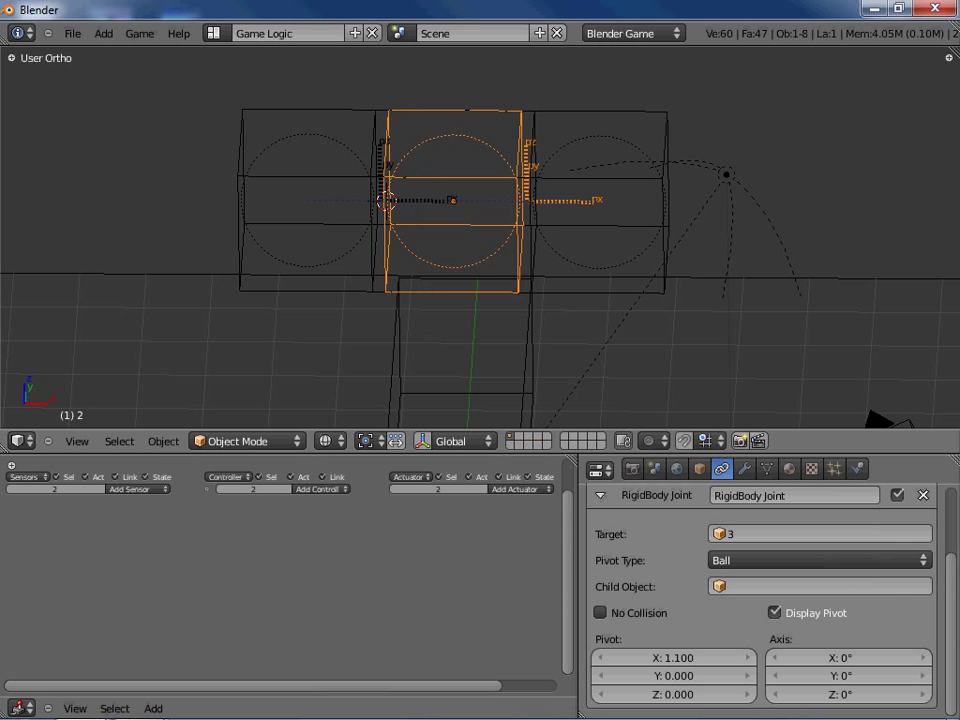
Step: Set the transform pivot point to the 3D cursor
scroll(437, 280, up, 2)
middle_drag(437, 281, 352, 187)
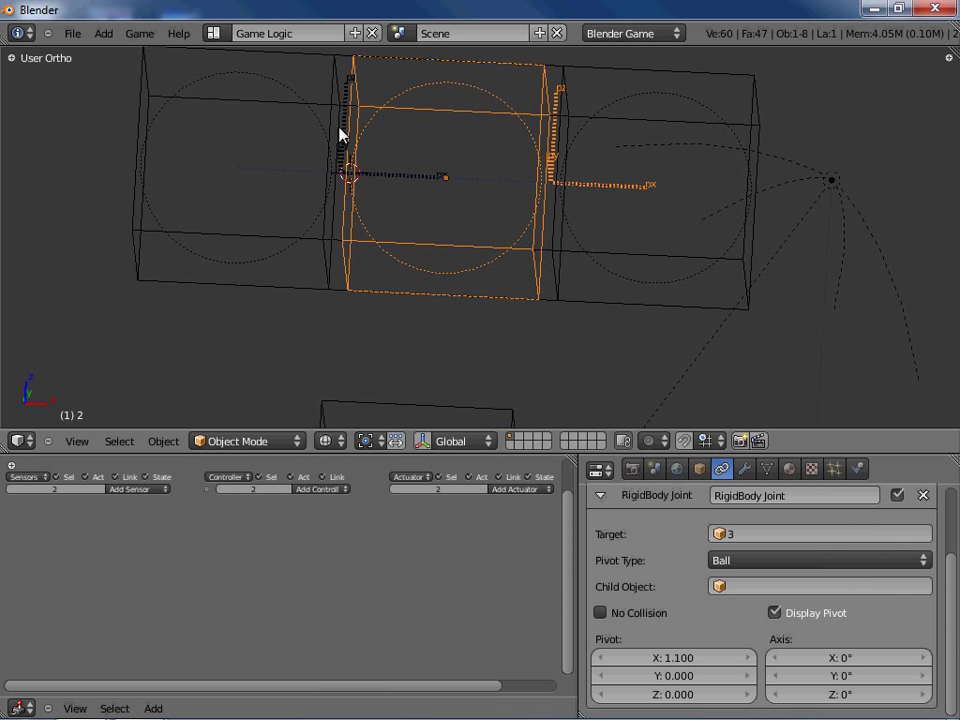
middle_drag(420, 195, 341, 177)
middle_drag(397, 271, 416, 285)
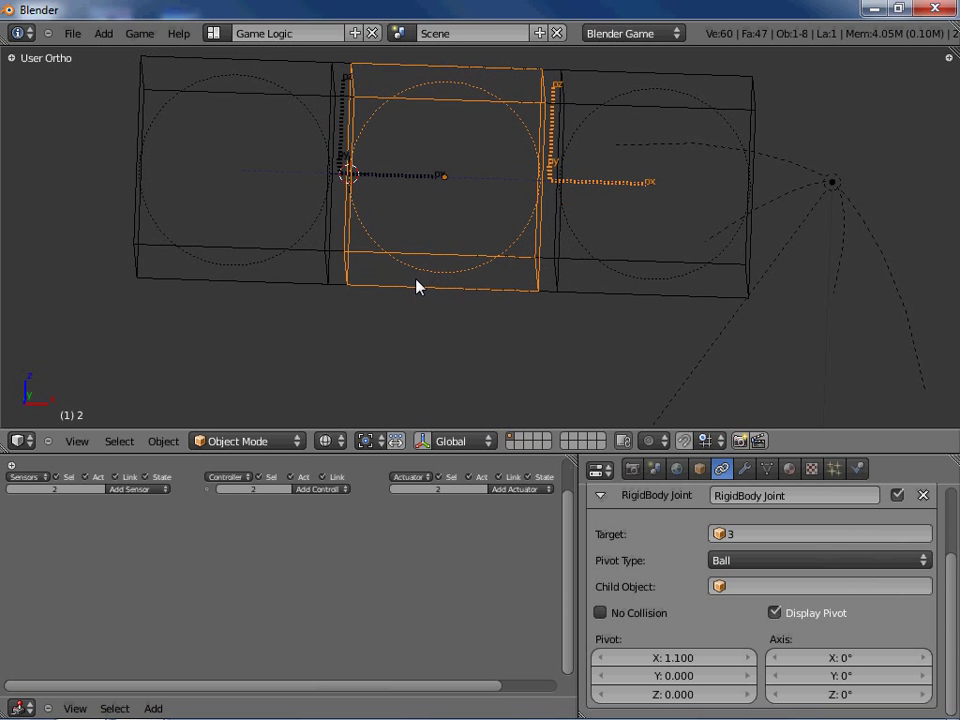
click(368, 441)
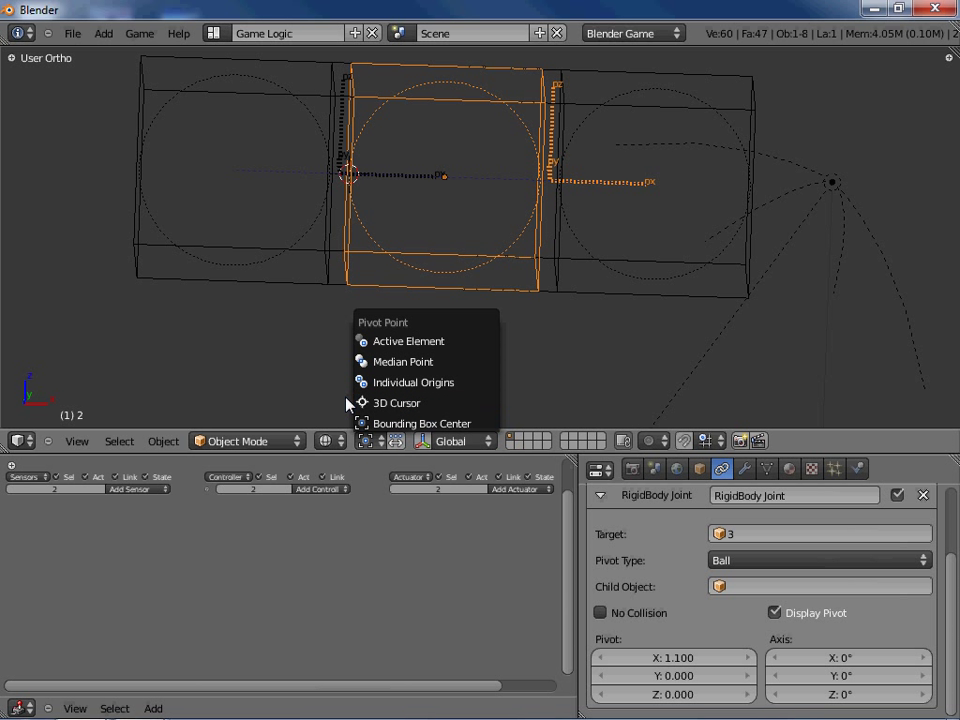
click(415, 403)
Step: Box-select Cube.001's edge loop inside the middle cube and scale it to 0 along X
middle_drag(354, 287, 349, 317)
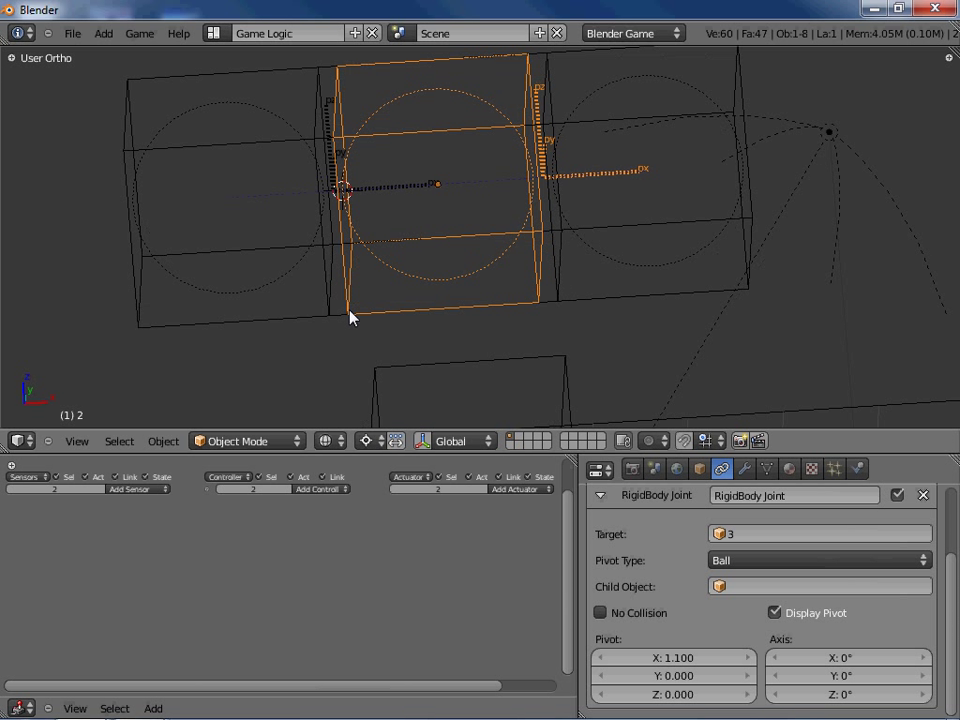
right_click(345, 324)
key(Tab)
middle_drag(399, 259, 429, 244)
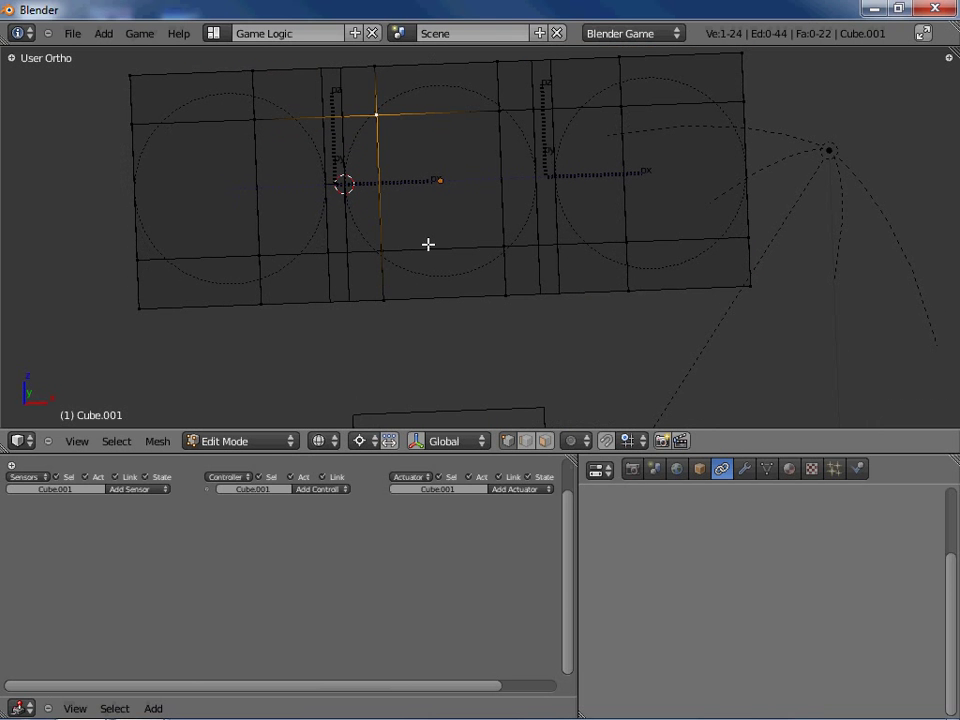
key(b)
drag(357, 56, 414, 336)
mouse_move(414, 336)
middle_down()
mouse_move(474, 399)
mouse_move(581, 356)
mouse_move(465, 375)
mouse_move(405, 334)
mouse_move(432, 340)
middle_up()
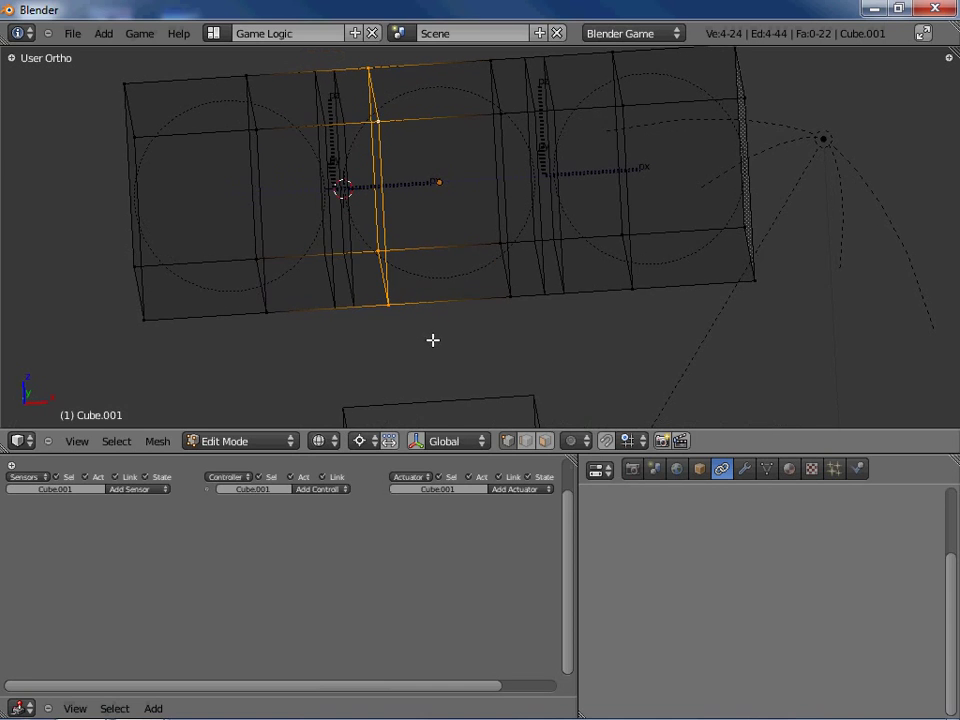
key(s)
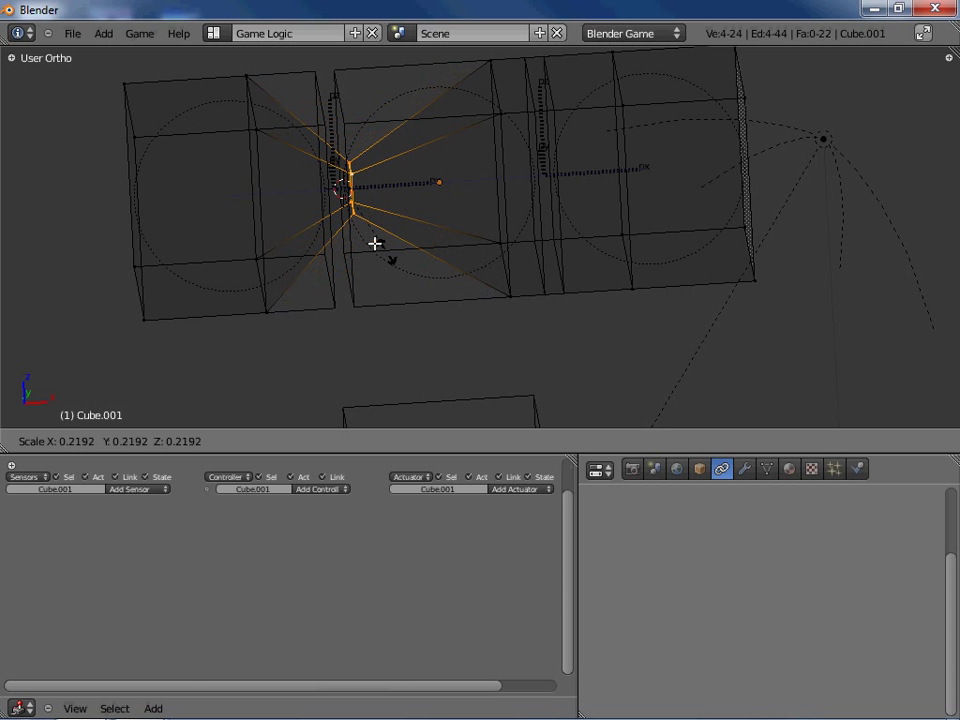
key(Escape)
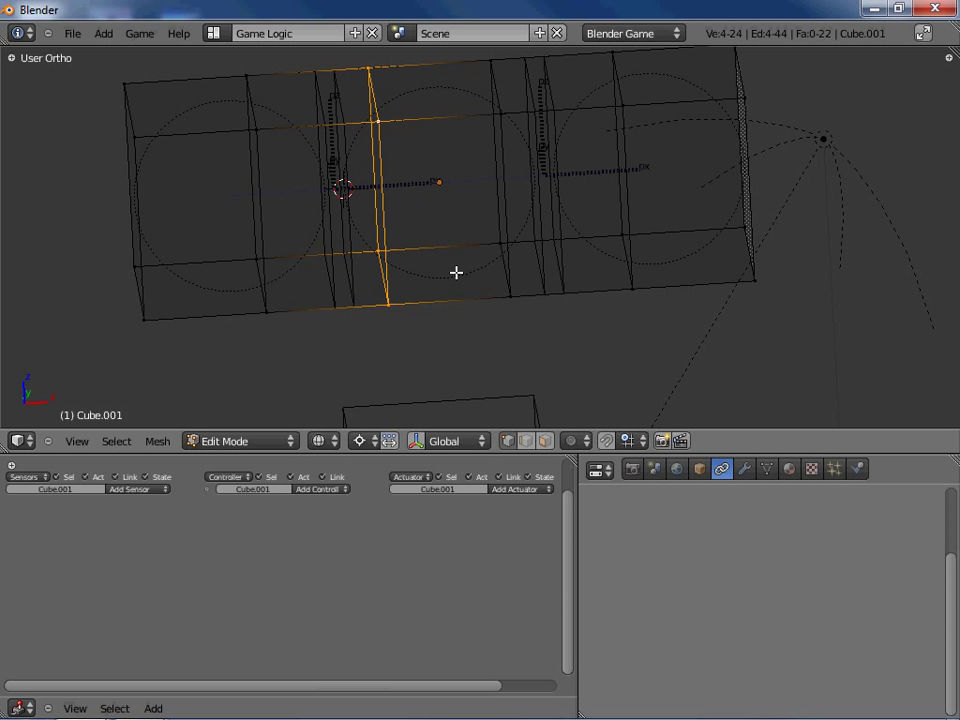
key(s)
key(x)
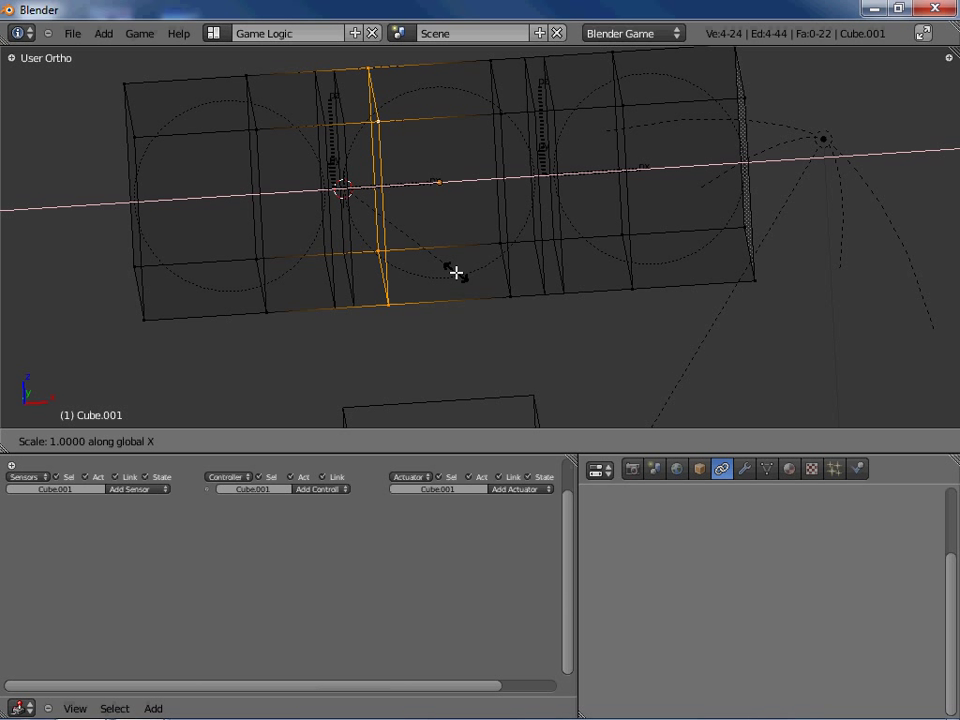
text(0)
key(Return)
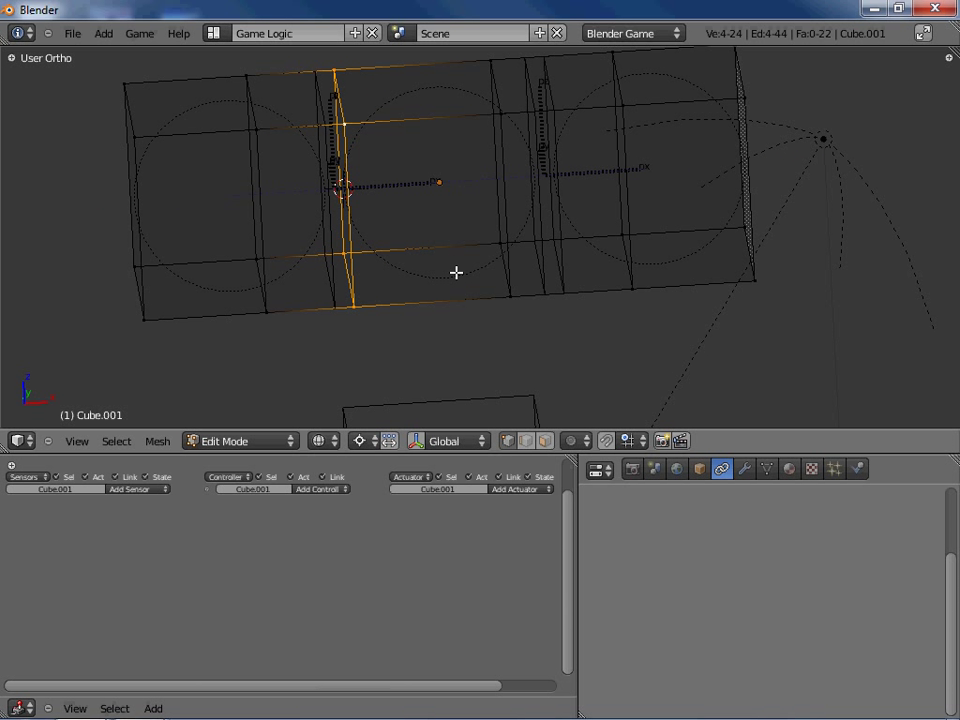
Step: Select the skin box's edge loop inside the left cube
middle_drag(456, 272, 435, 227)
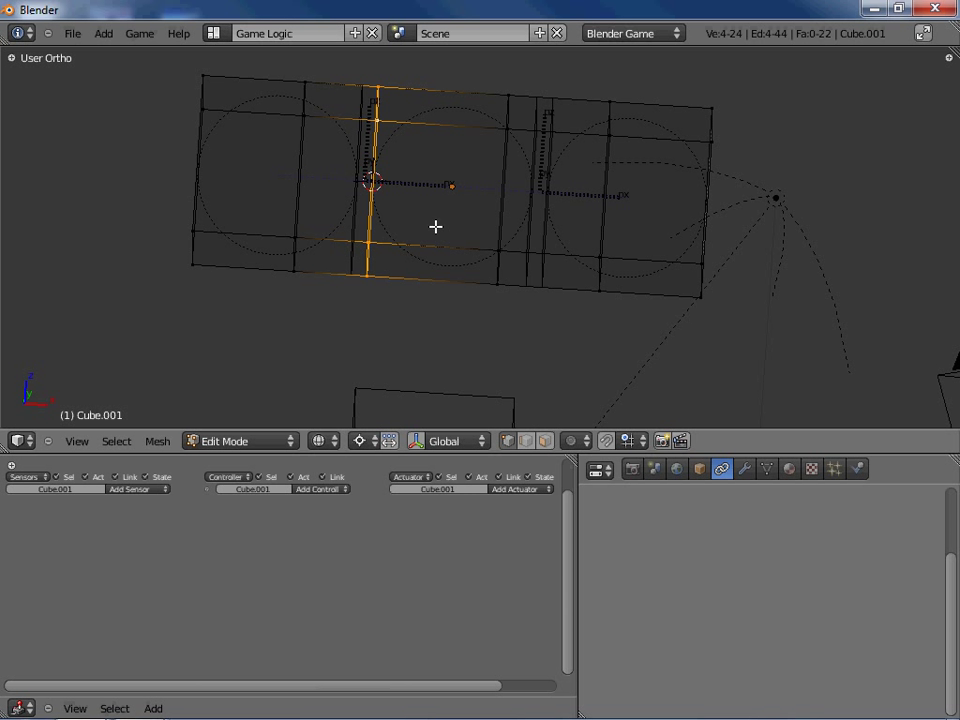
right_click(302, 114)
key(b)
drag(259, 62, 336, 306)
key(Tab)
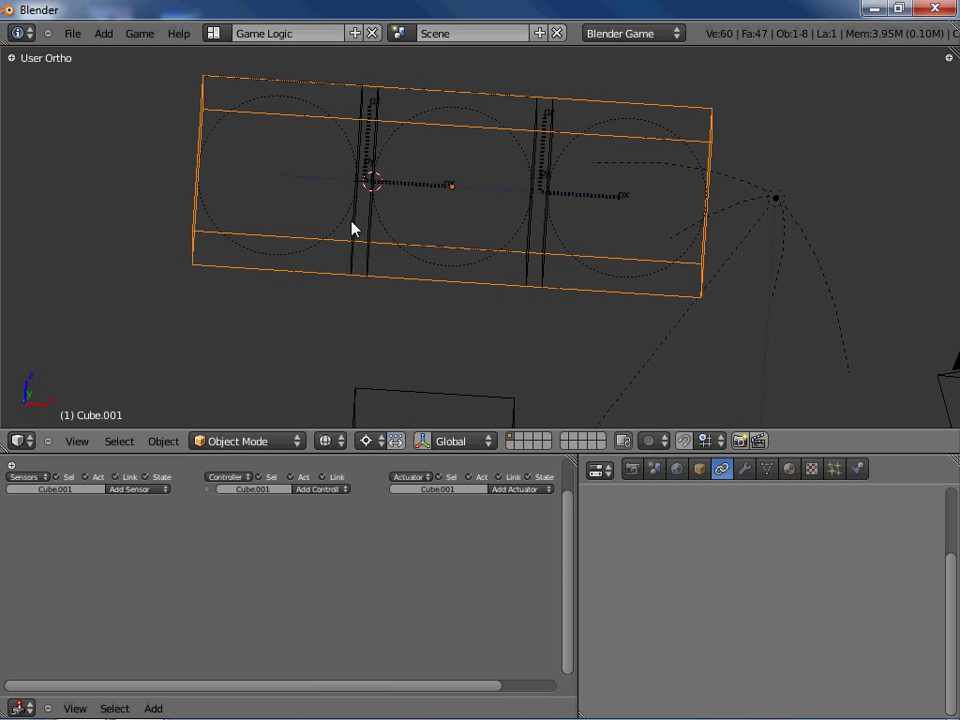
Step: Snap the 3D cursor to the left collision cube's joint-side face
right_click(355, 225)
key(Tab)
right_click(357, 105)
key(a)
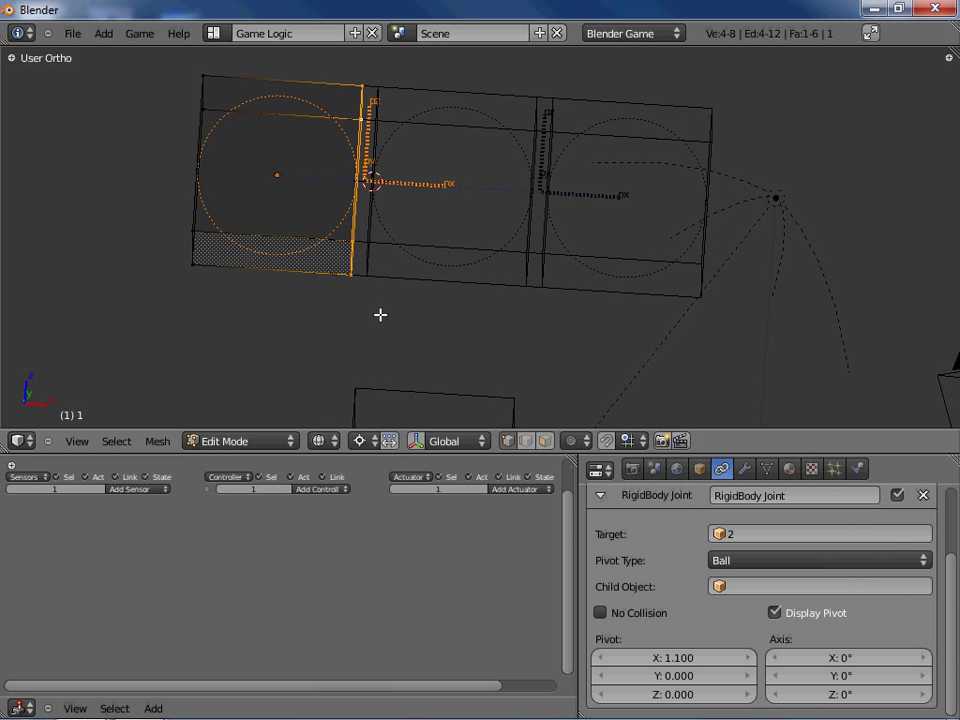
key(shift+s)
click(386, 315)
key(Tab)
Step: Flatten the skin box's left edge loop to 0 along X onto the cursor
right_click(300, 272)
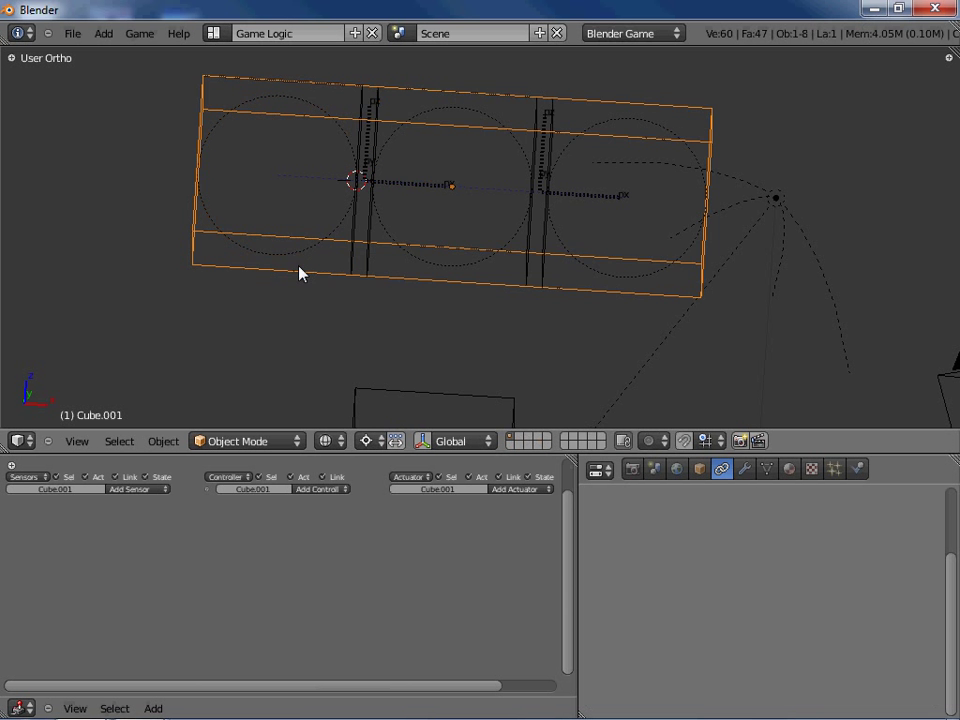
key(Tab)
key(s)
key(x)
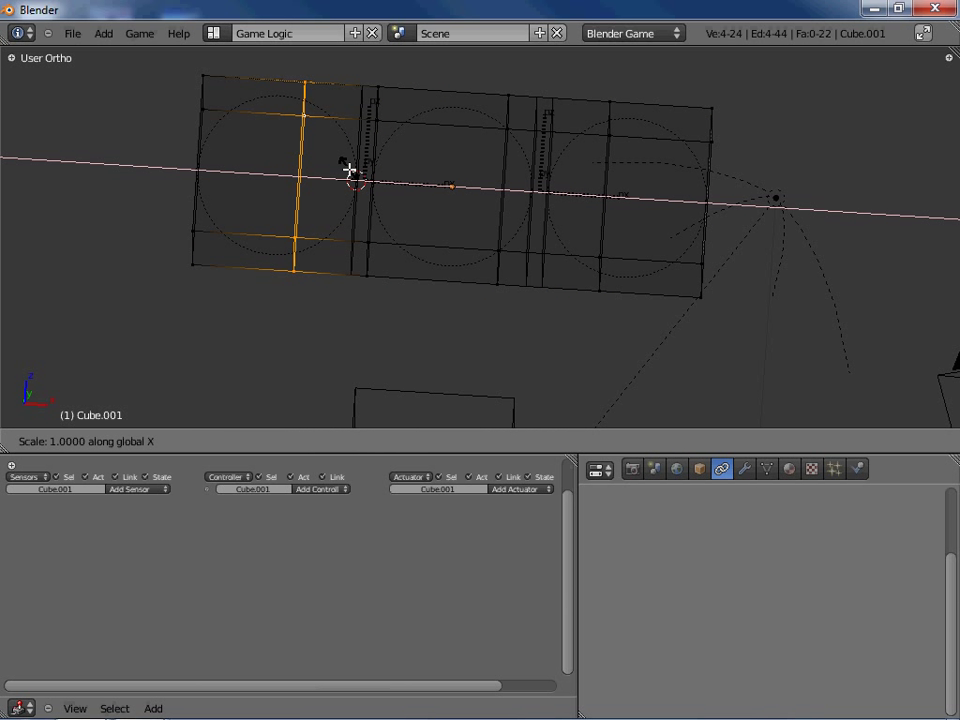
key(0)
key(Return)
key(Tab)
Step: Snap the 3D cursor to the middle collision cube's right-side face
middle_drag(600, 236, 636, 240)
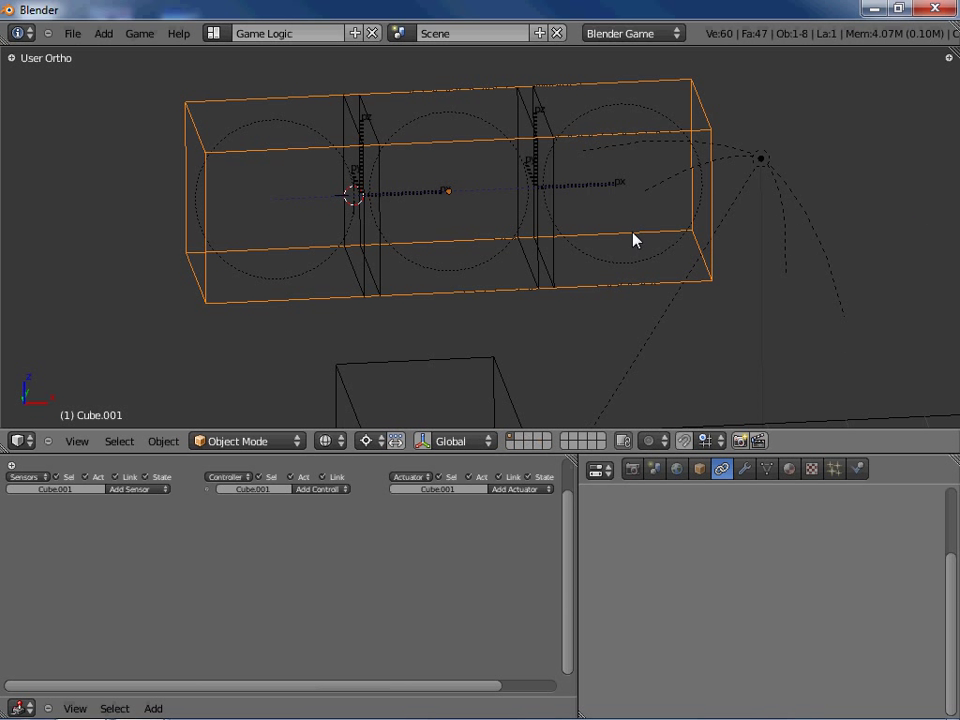
right_click(538, 171)
right_click(538, 171)
key(Tab)
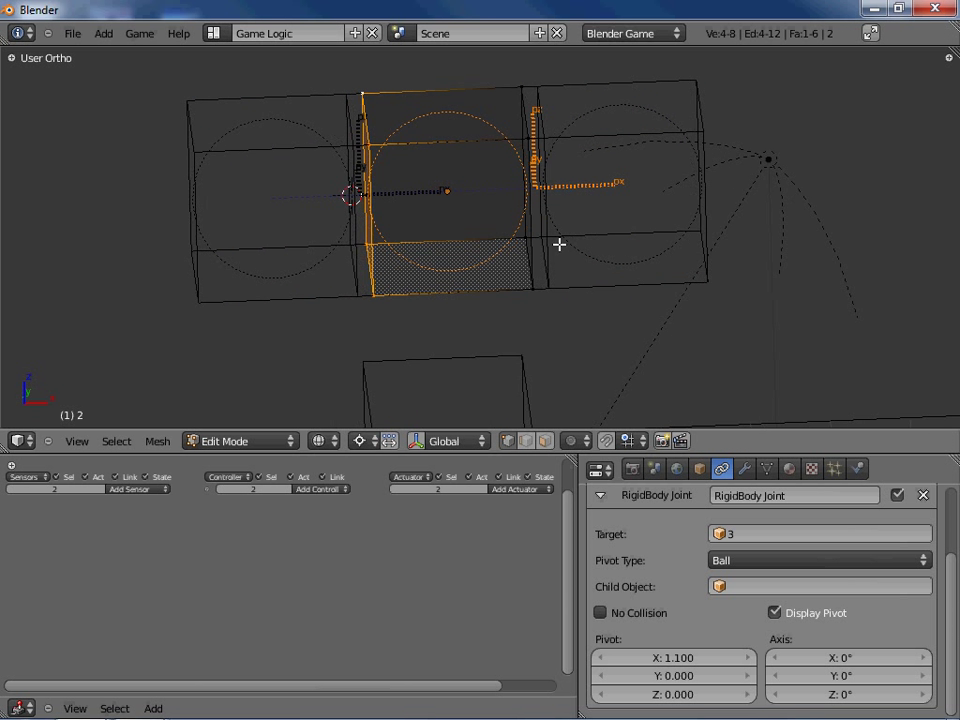
middle_drag(559, 244, 497, 126)
key(b)
drag(482, 81, 589, 264)
key(shift+s)
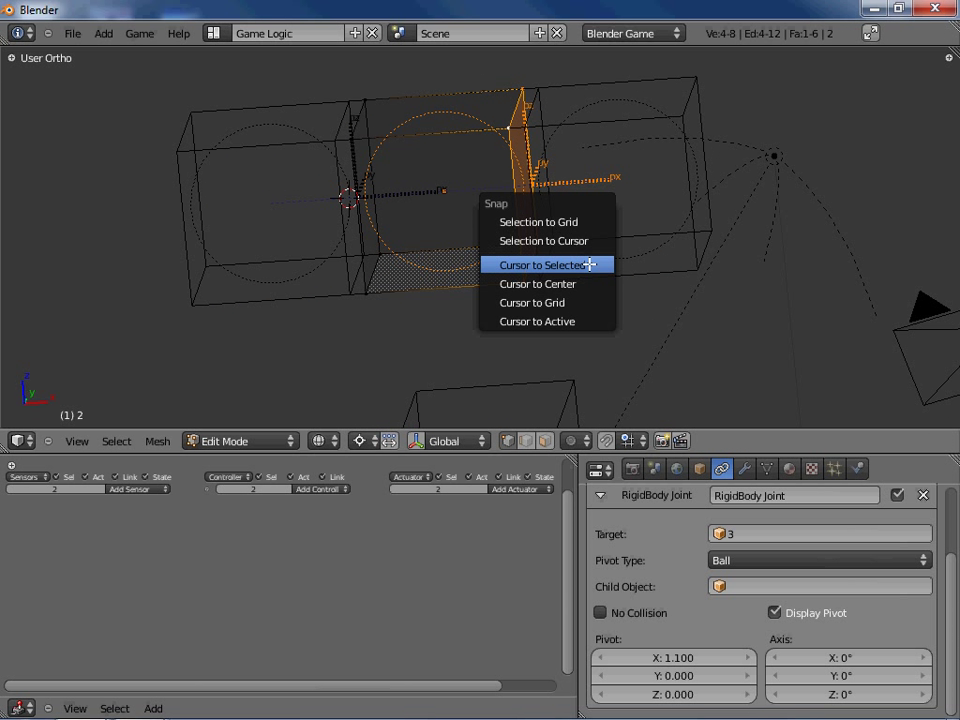
click(589, 264)
key(Tab)
Step: Flatten the skin box's middle-cube edge loop to 0 along X at that joint
right_click(458, 141)
key(Tab)
right_click(476, 131)
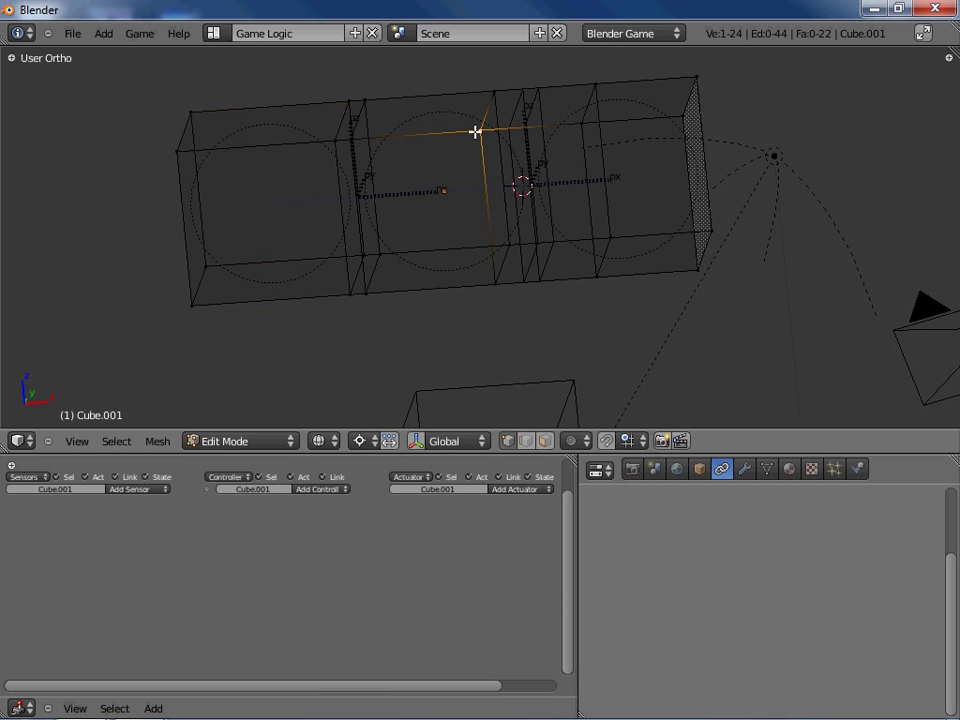
middle_drag(476, 131, 487, 196)
key(b)
drag(454, 81, 525, 354)
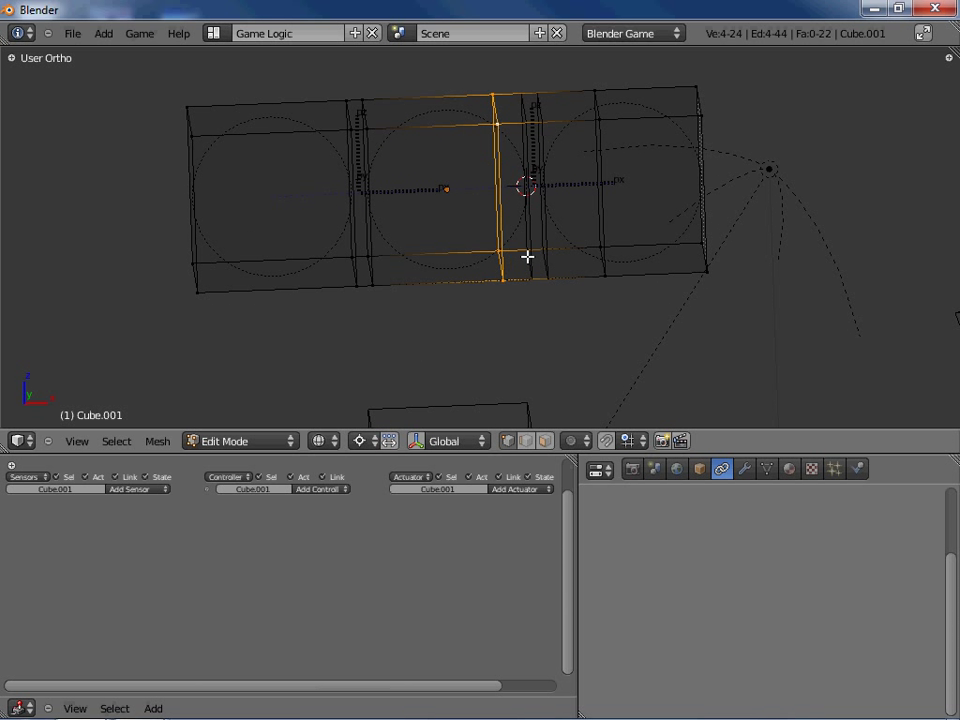
text(sx)
text(1)
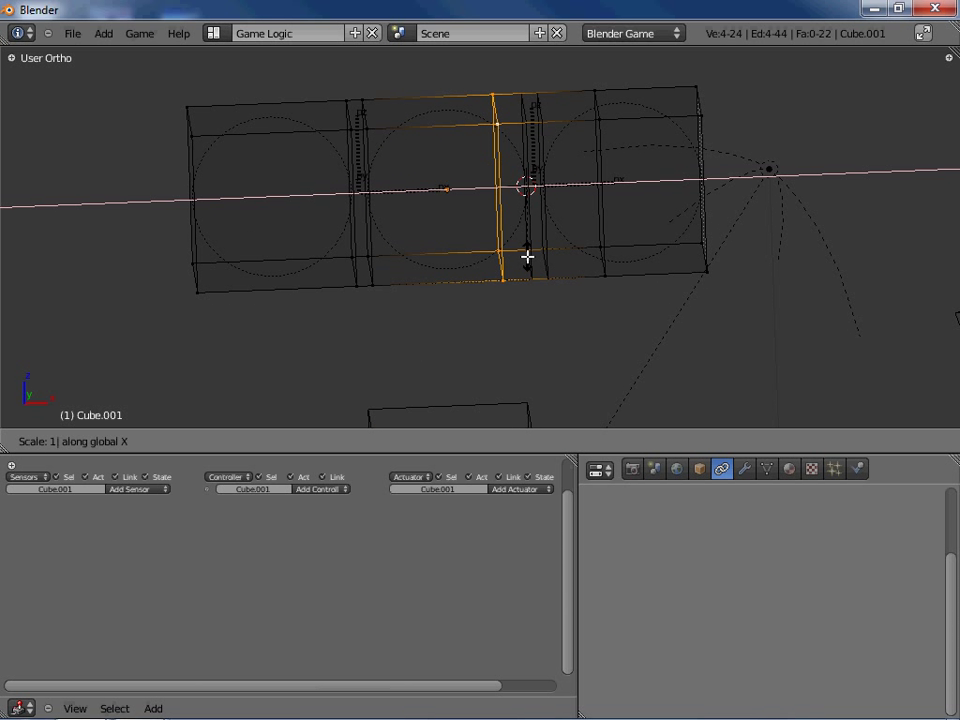
key(Return)
text(sx0)
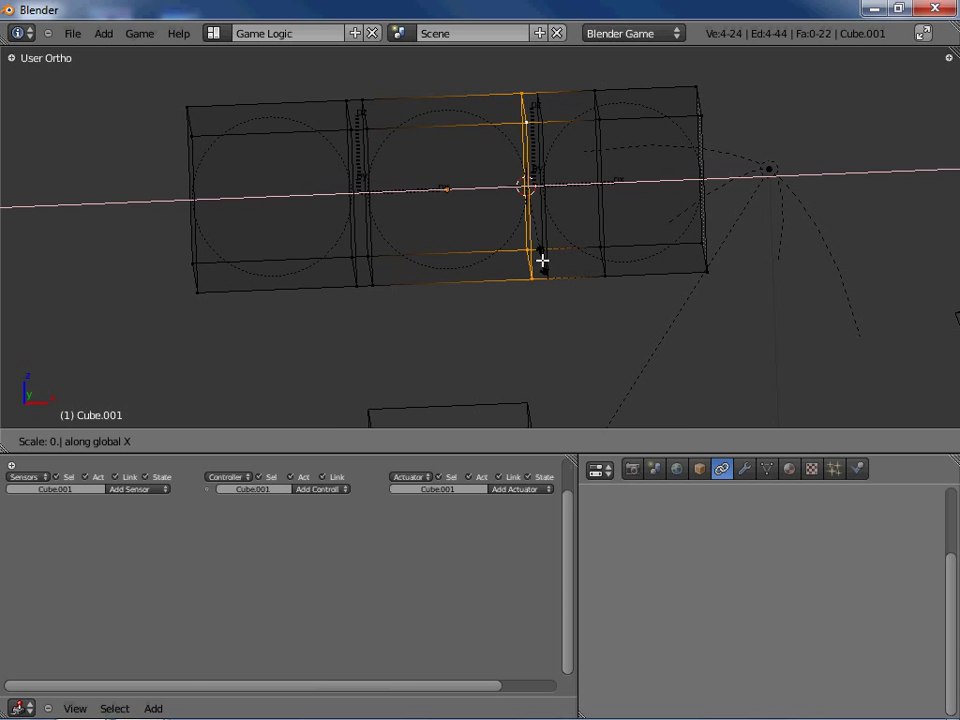
key(Return)
key(Tab)
Step: Snap the 3D cursor to the right cube's left-side face and return to the skin box mesh
right_click(553, 135)
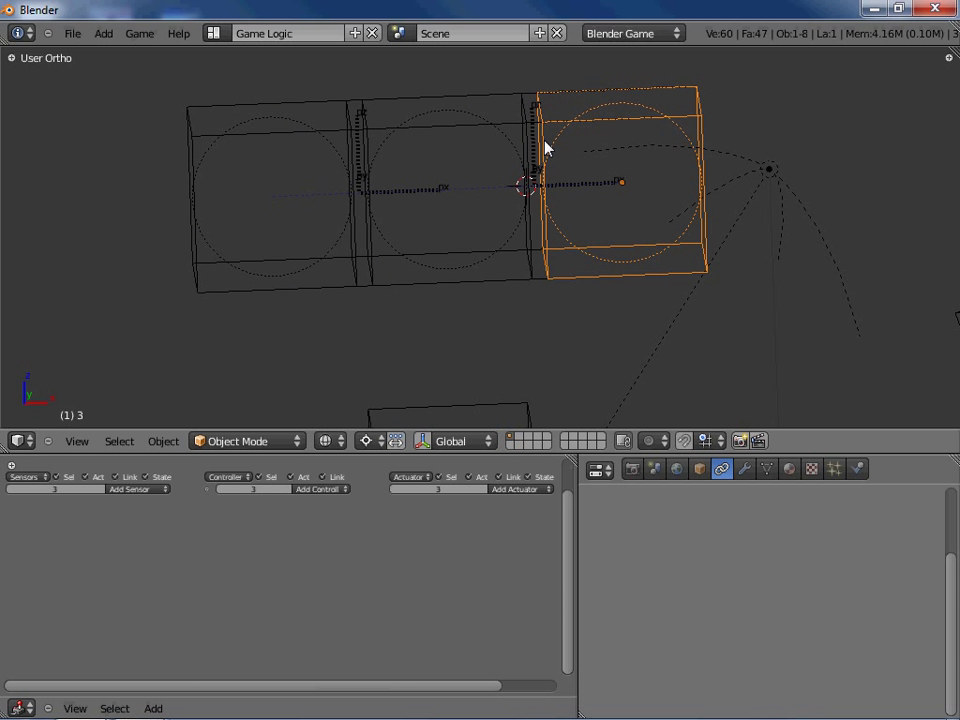
key(Tab)
key(b)
drag(523, 77, 588, 343)
key(shift+s)
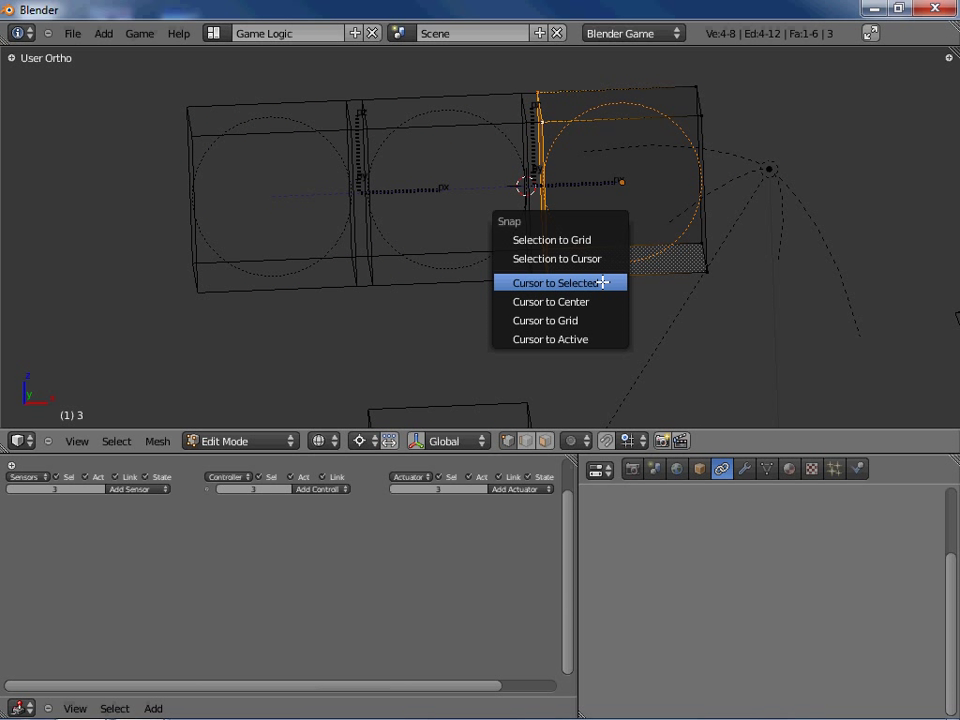
click(604, 281)
key(ctrl+z)
key(ctrl+z)
key(ctrl+z)
key(ctrl+z)
Step: Flatten the skin box's right edge loop to 0 along X onto the cursor
alt+right_click(598, 128)
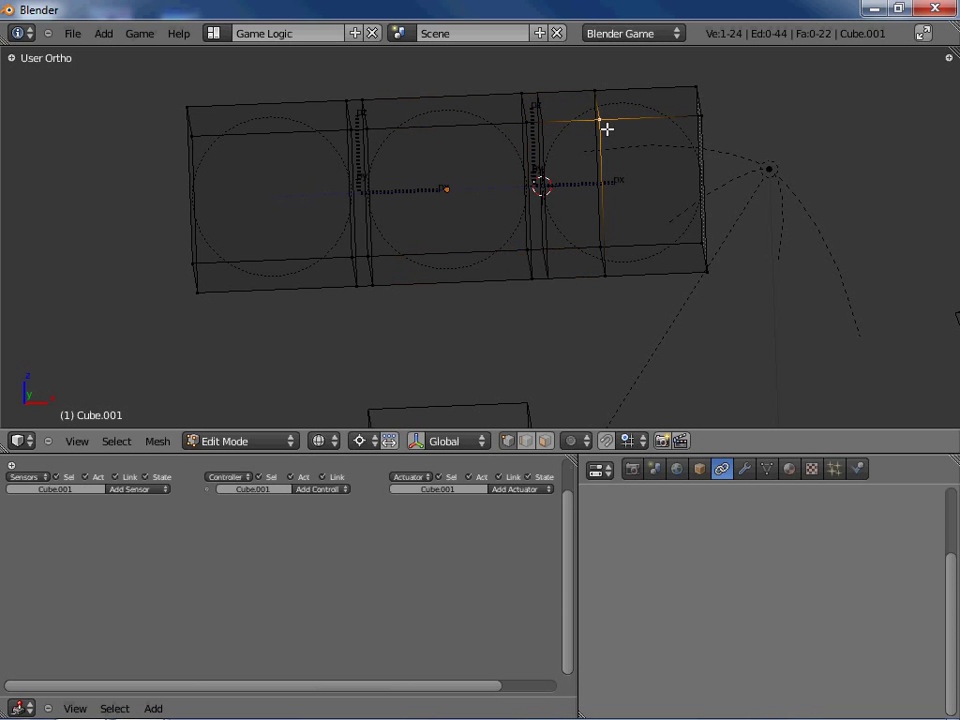
key(s)
key(x)
key(0)
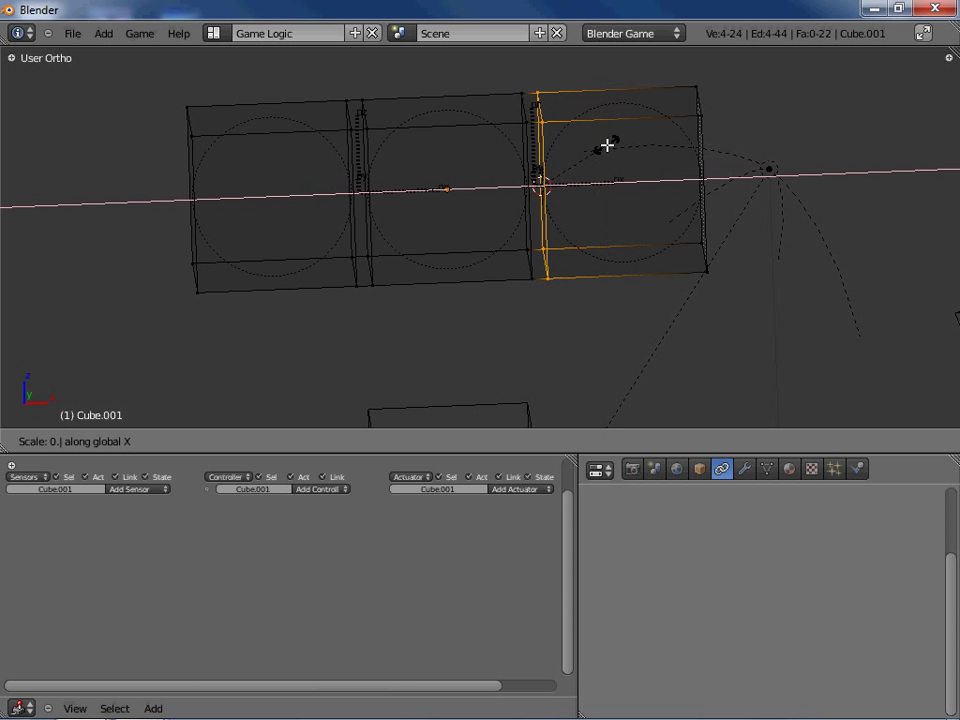
key(Return)
key(Tab)
middle_drag(568, 272, 426, 242)
key(shift+s)
Step: Snap the 3D cursor to the skin box's centre and switch to front view
click(428, 241)
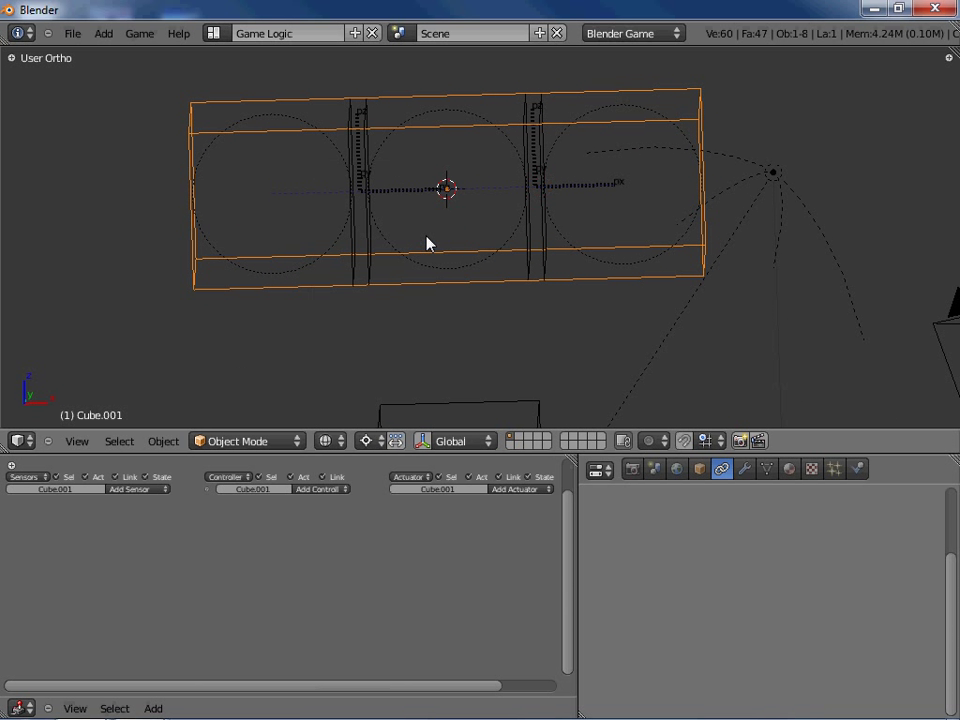
key(KP_1)
key(g)
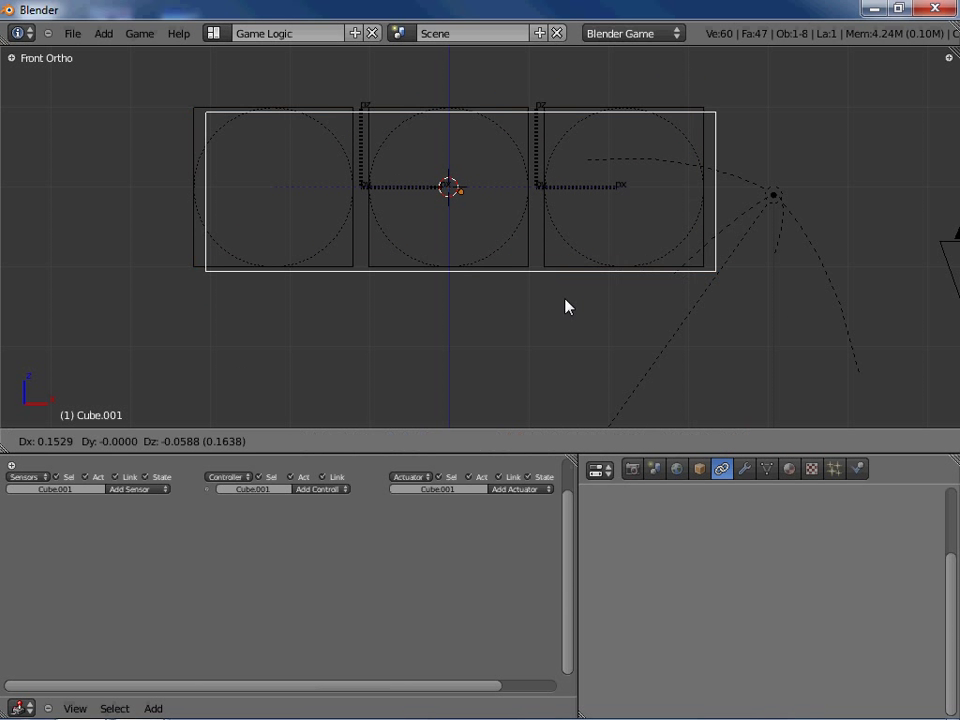
key(Escape)
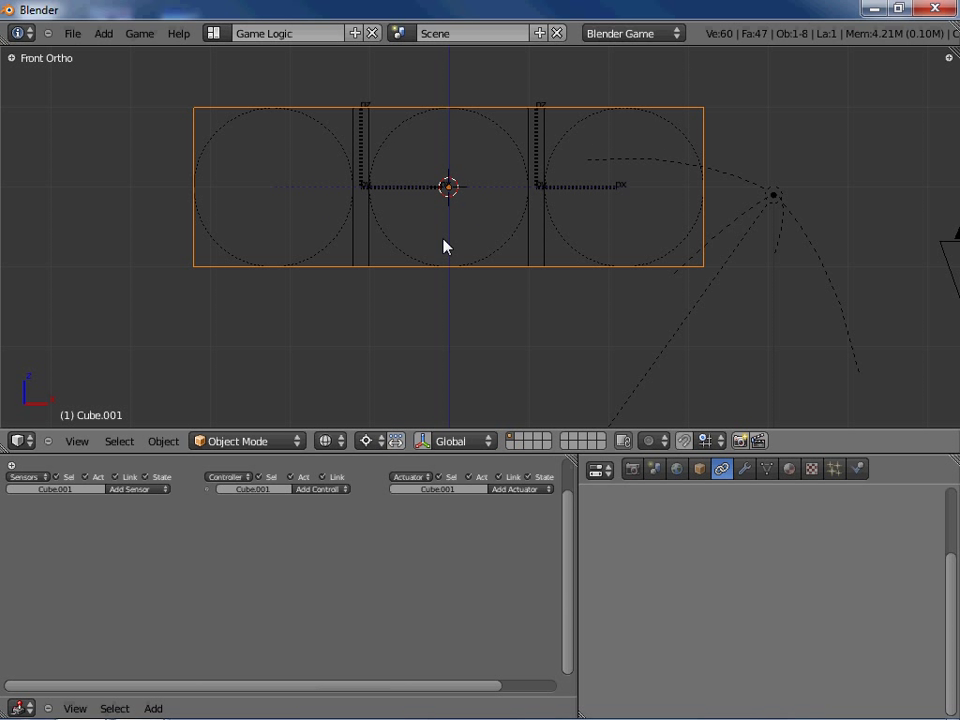
Step: Add a single-bone armature at the 3D cursor
key(space)
click(102, 35)
mouse_move(105, 55)
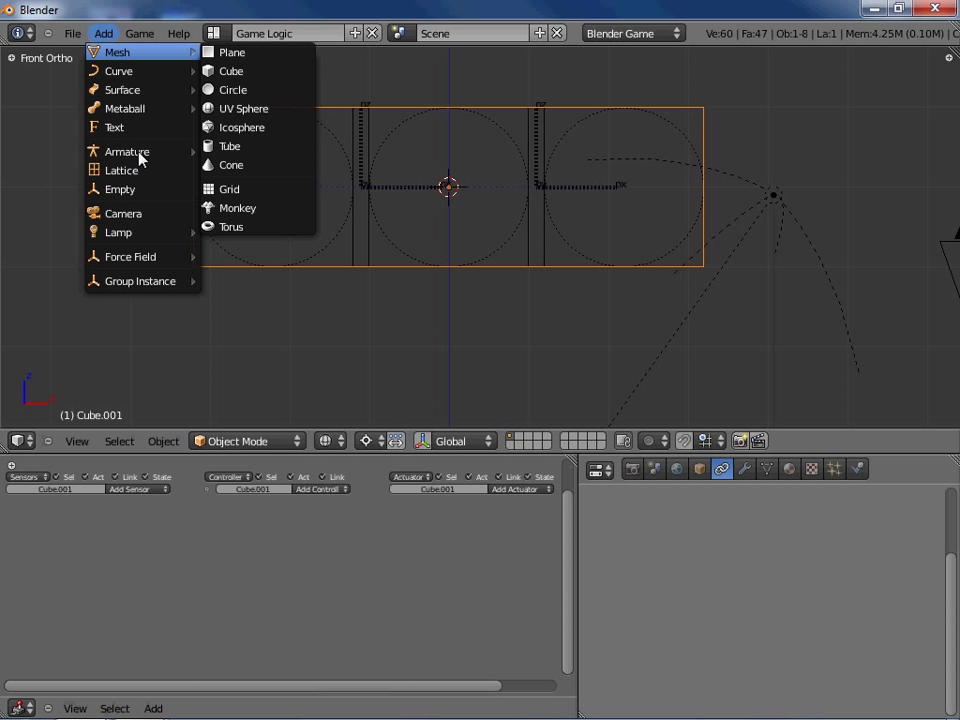
mouse_move(141, 156)
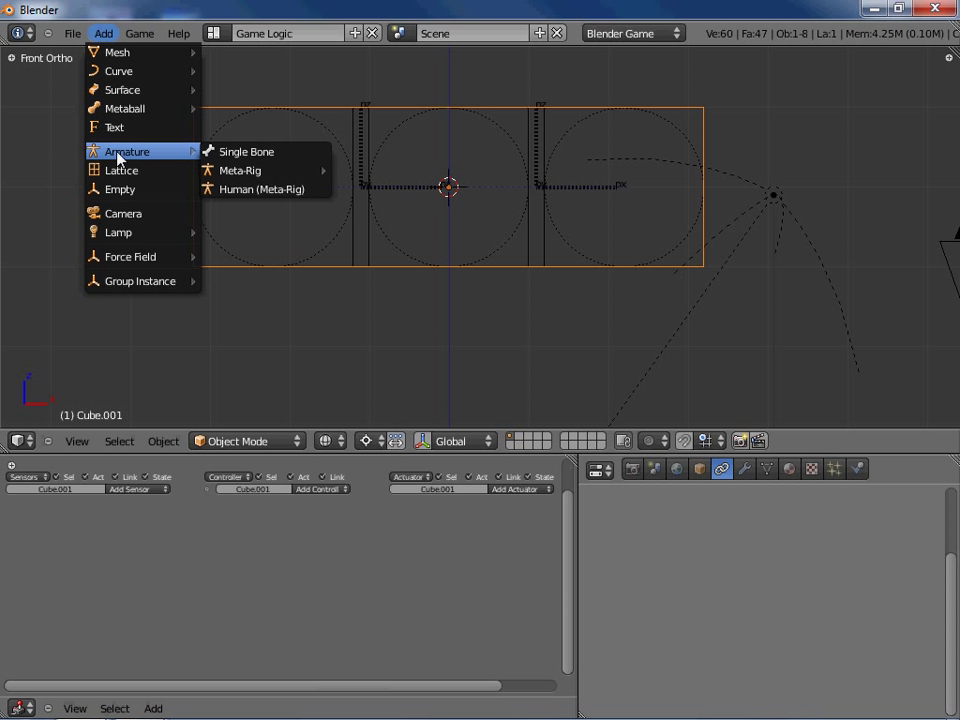
click(278, 155)
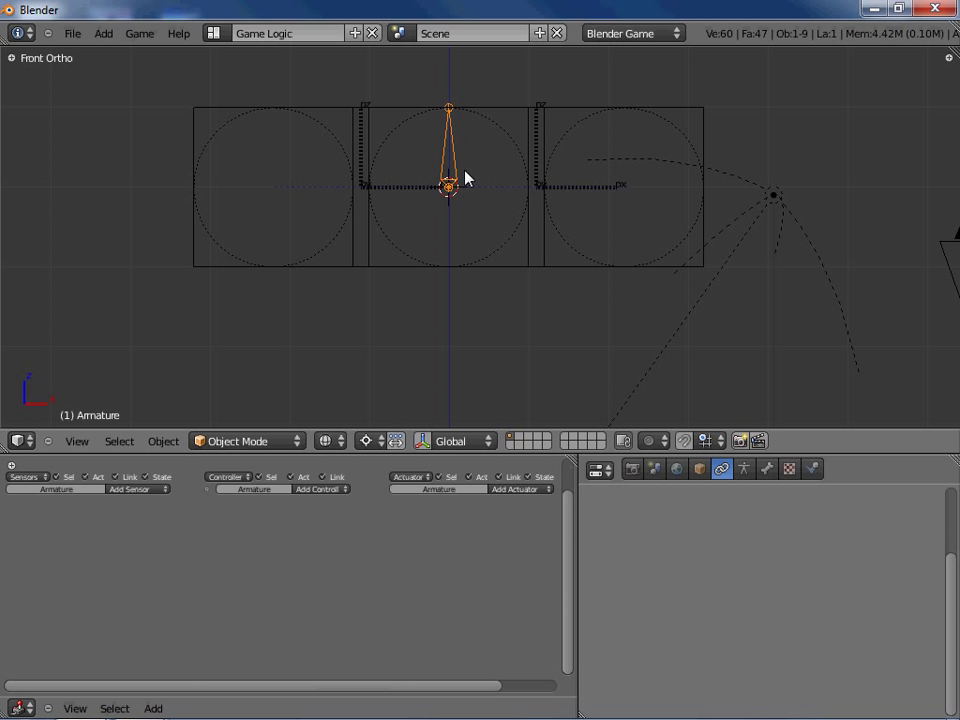
Step: In armature Edit Mode, move the bone -2.2 along X into the left box
middle_drag(433, 225, 454, 251)
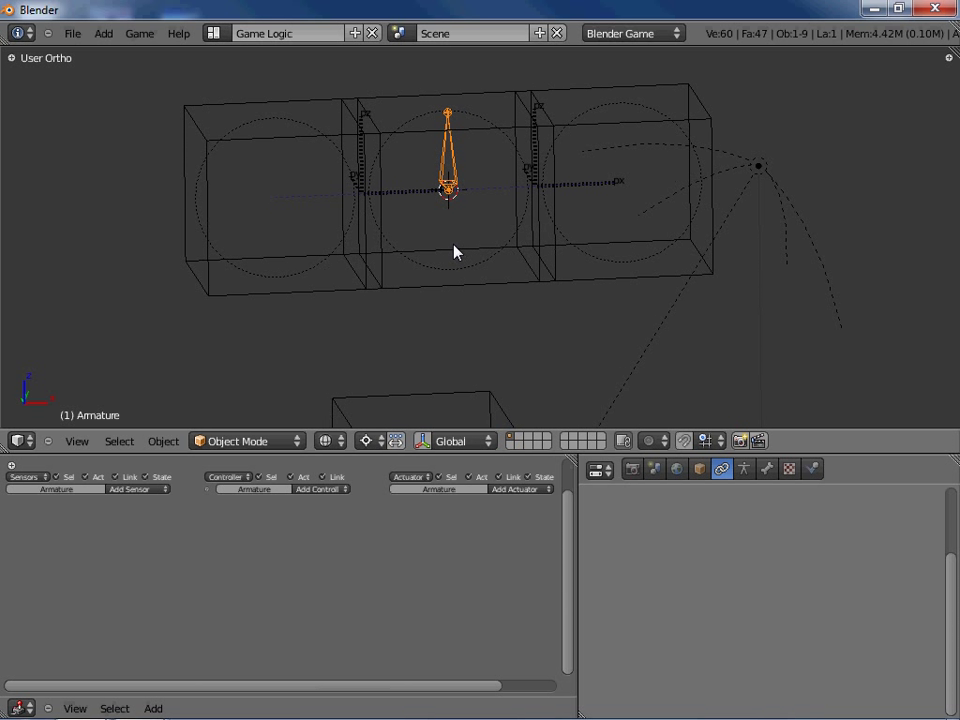
key(KP_1)
key(Tab)
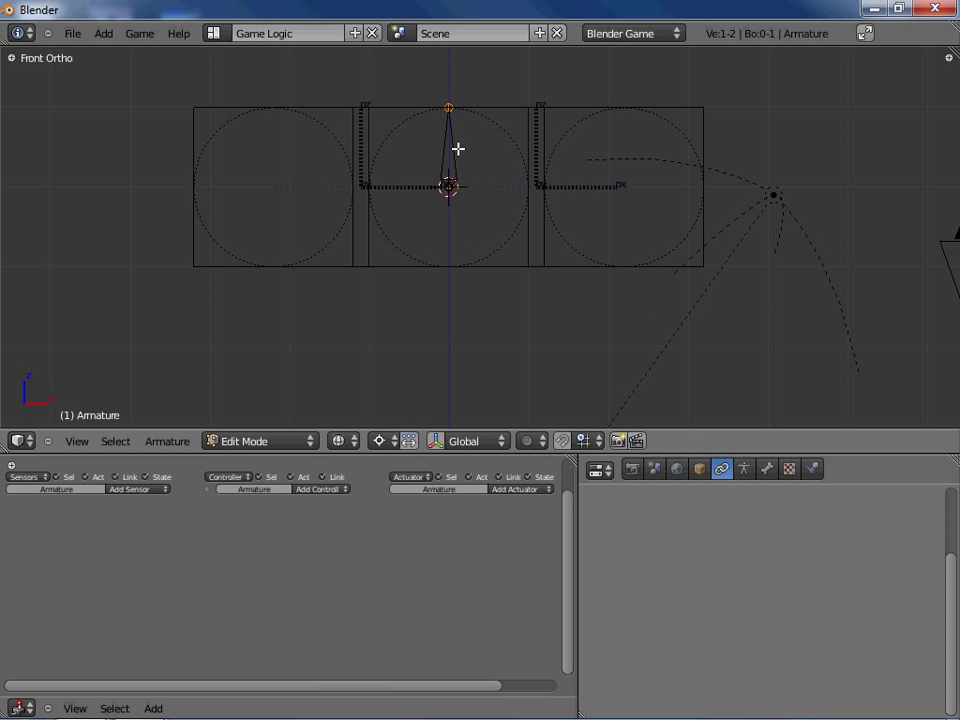
right_click(447, 158)
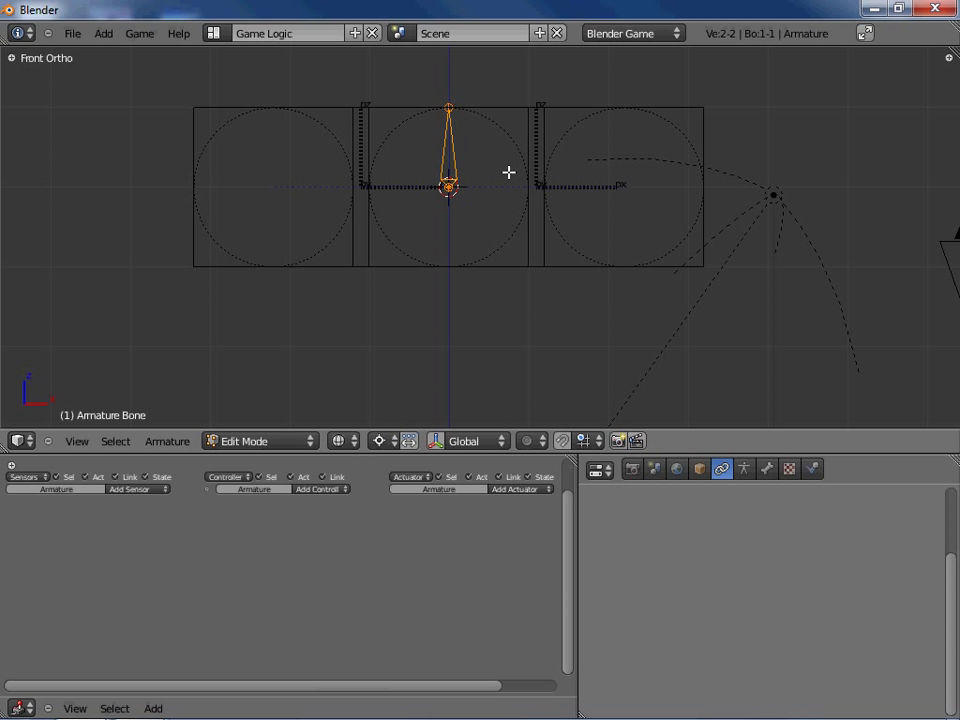
key(g)
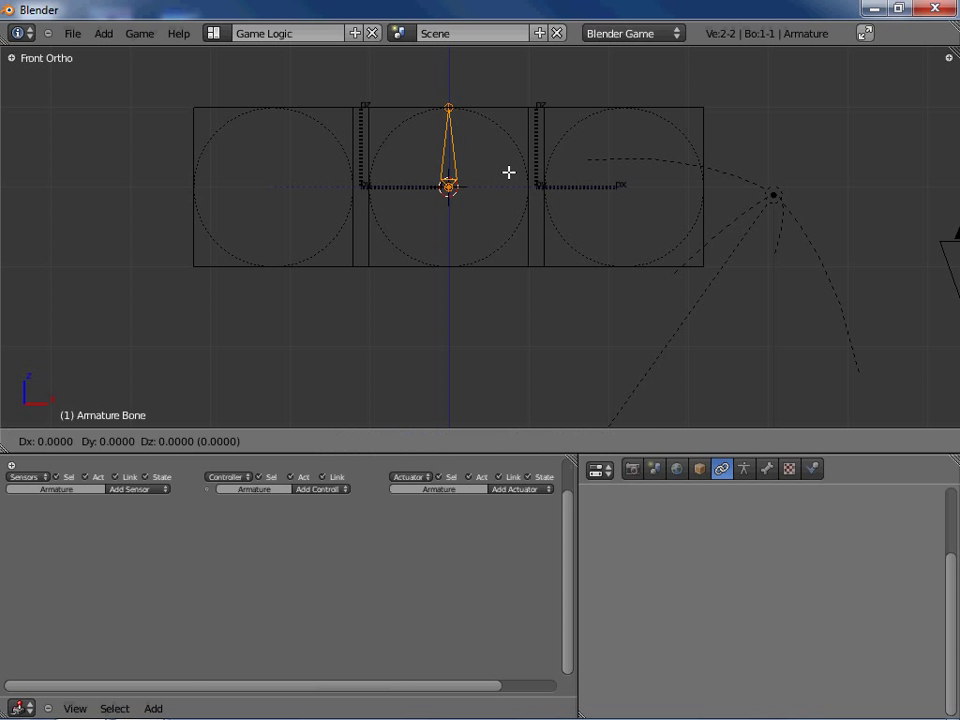
key(x)
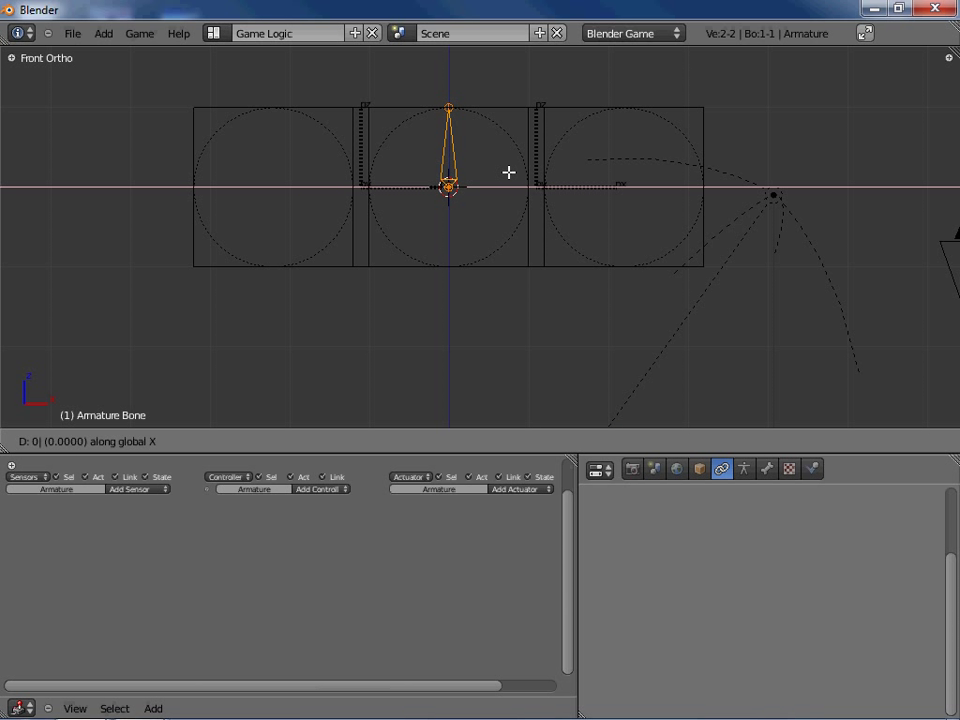
text(-2.2)
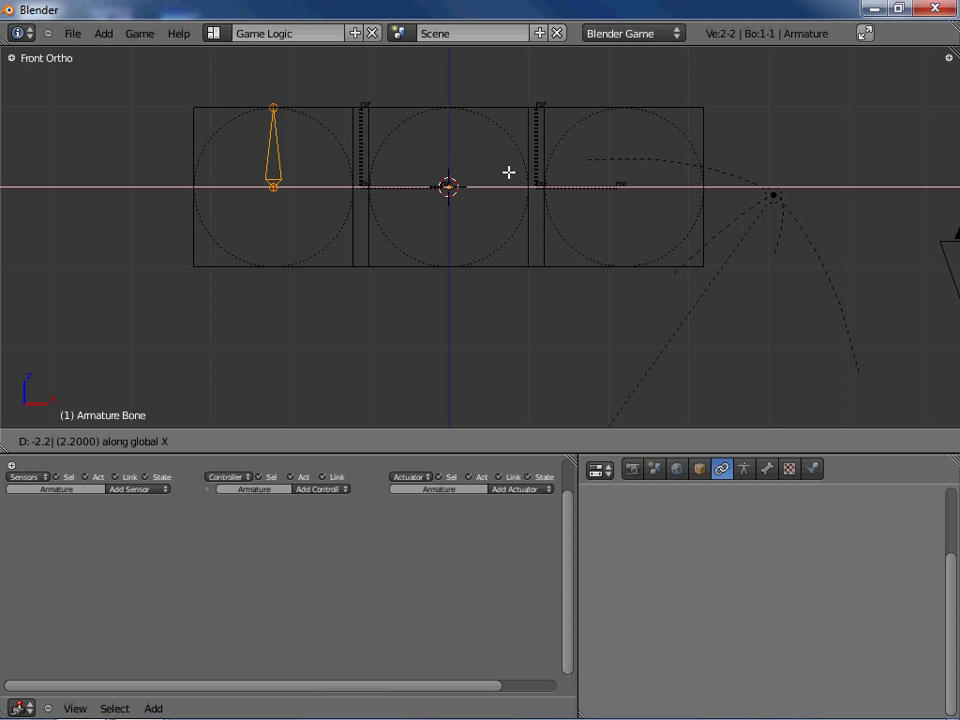
key(Return)
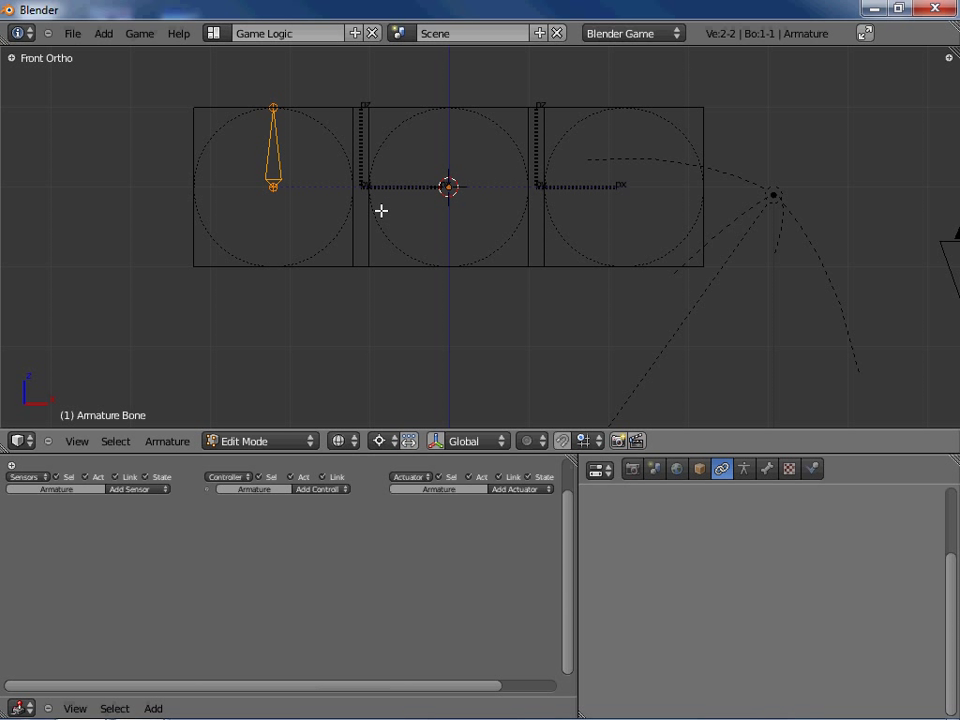
Step: Duplicate the bone twice along X (2 and 2.2) into the middle and right boxes
key(shift+d)
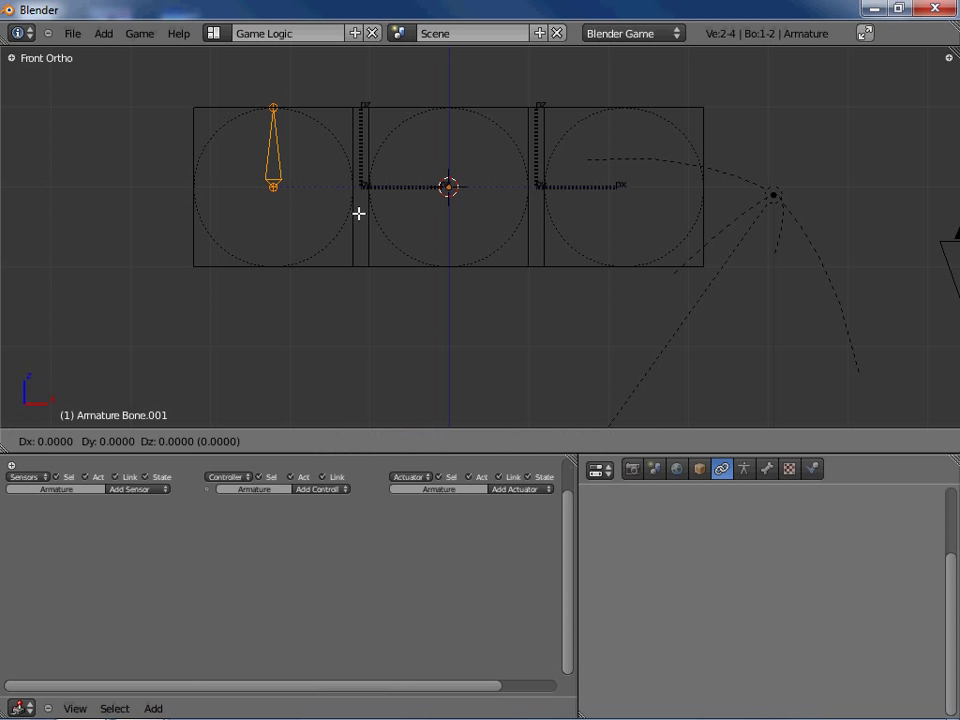
text(x2)
key(Return)
key(shift+d)
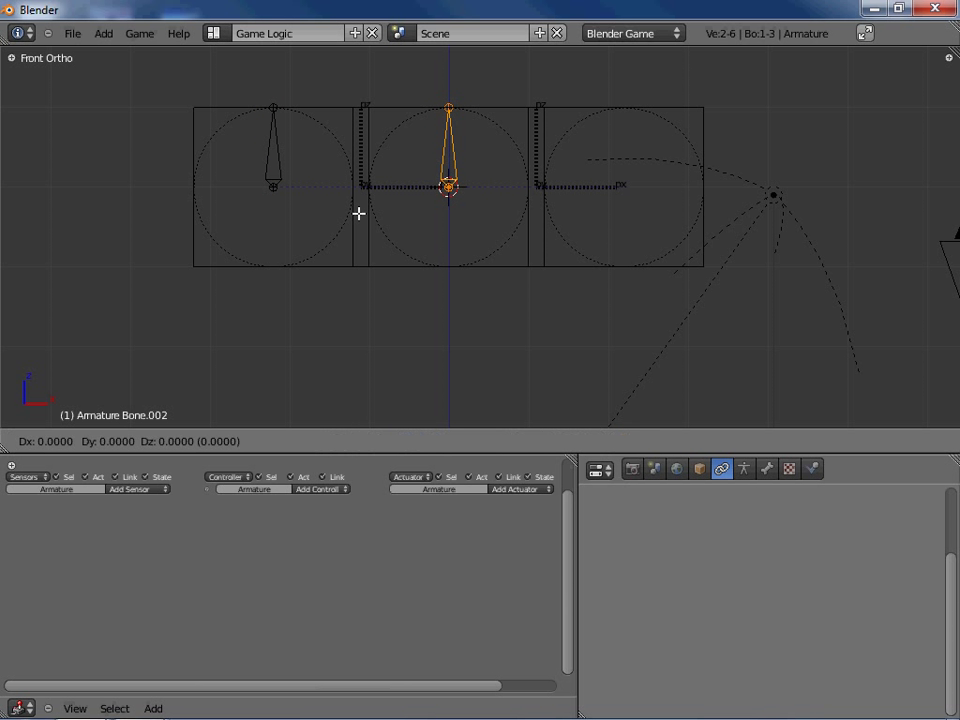
text(x2.2)
key(Return)
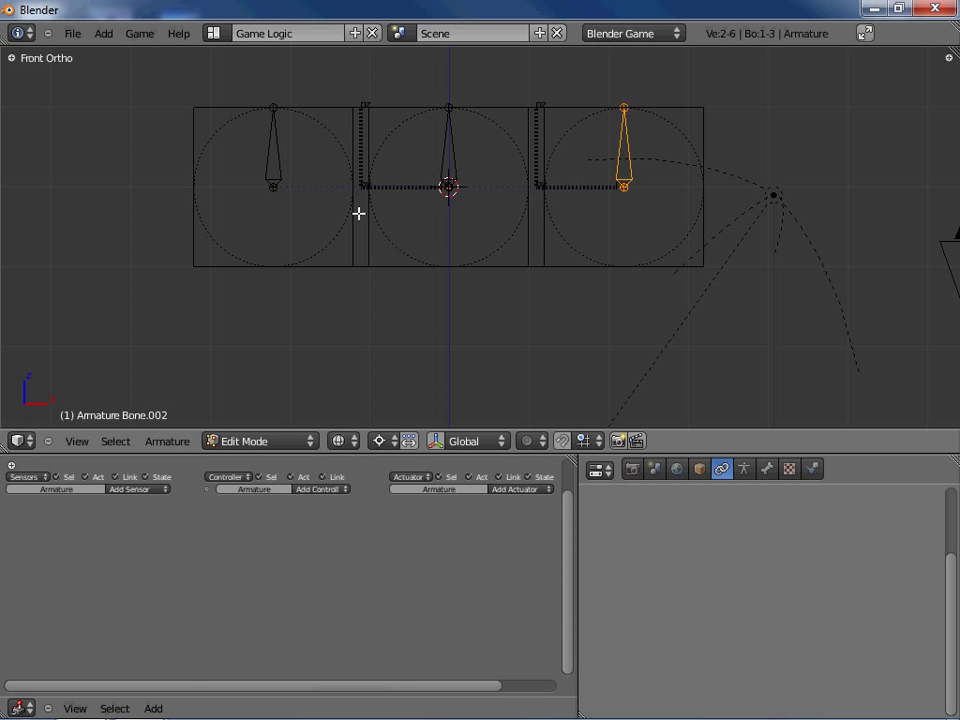
mouse_move(358, 213)
middle_down()
mouse_move(450, 240)
mouse_move(510, 289)
mouse_move(549, 304)
mouse_move(493, 319)
mouse_move(456, 236)
mouse_move(431, 238)
mouse_move(350, 205)
middle_up()
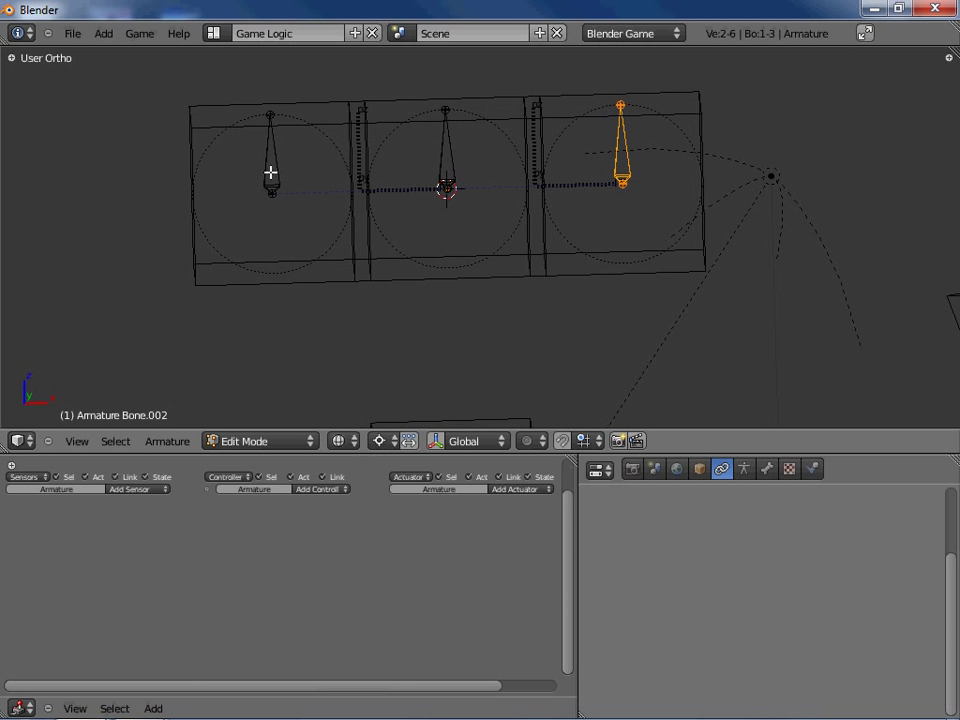
Step: Rename the left bone to 1 and the middle bone to 2 in the Bone tab
right_click(267, 168)
click(767, 469)
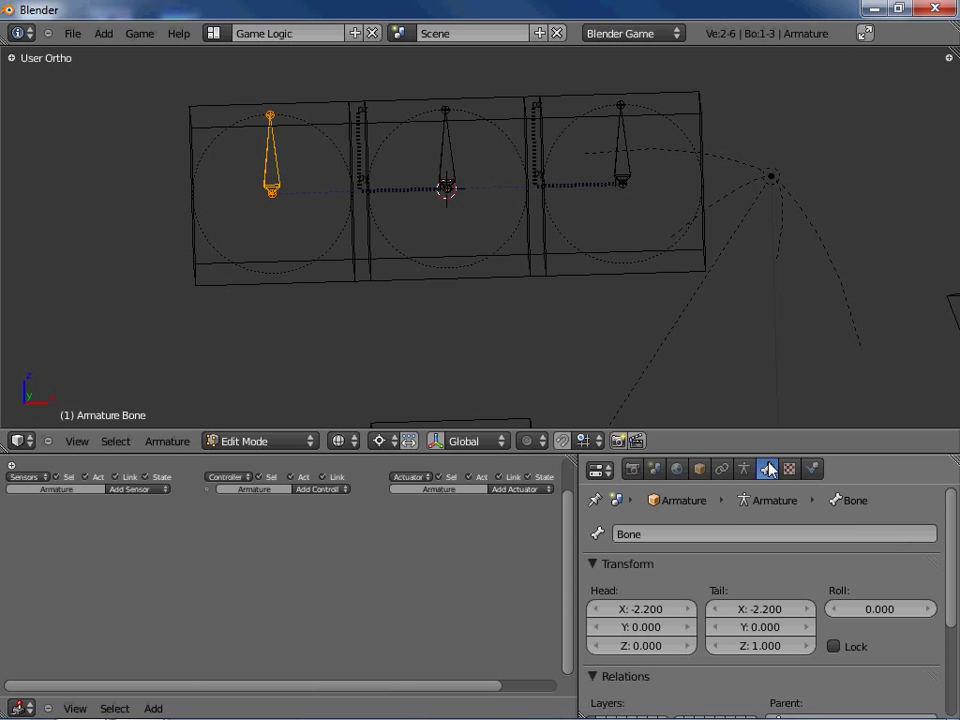
click(663, 534)
text(1)
key(Return)
right_click(441, 178)
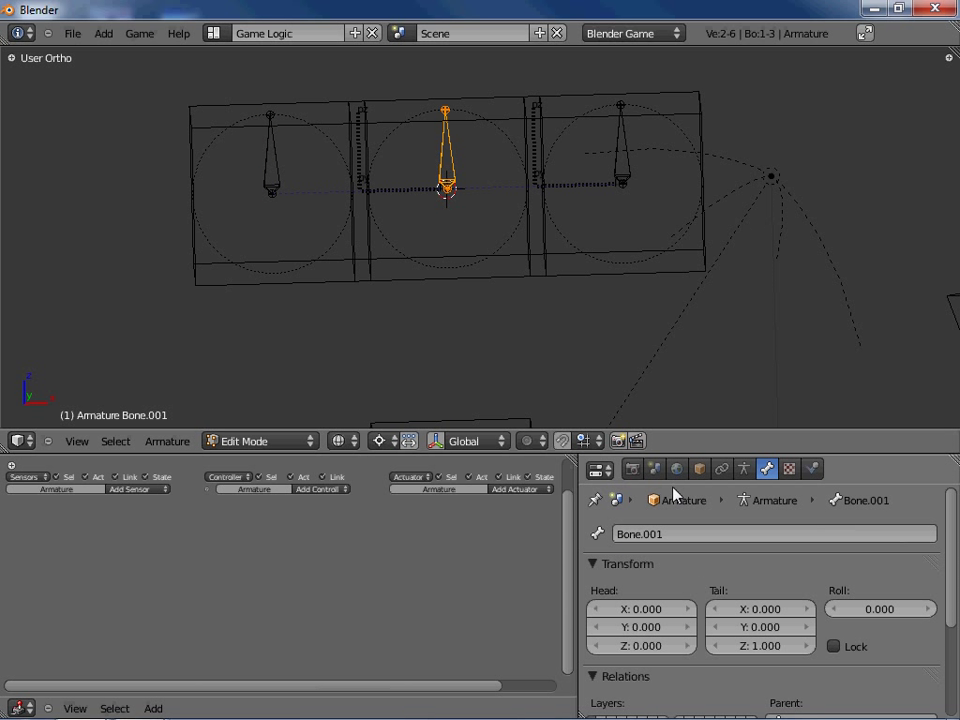
click(671, 536)
text(2)
key(Return)
Step: Rename the right bone to 3 and return the armature to Object Mode
right_click(628, 156)
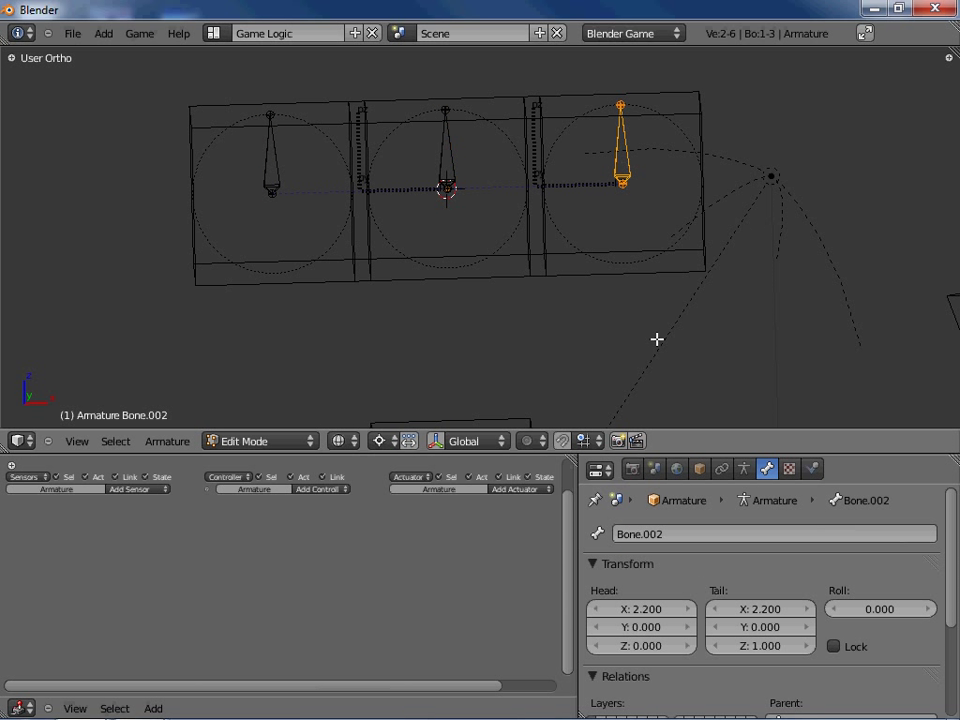
click(672, 536)
text(3)
key(Return)
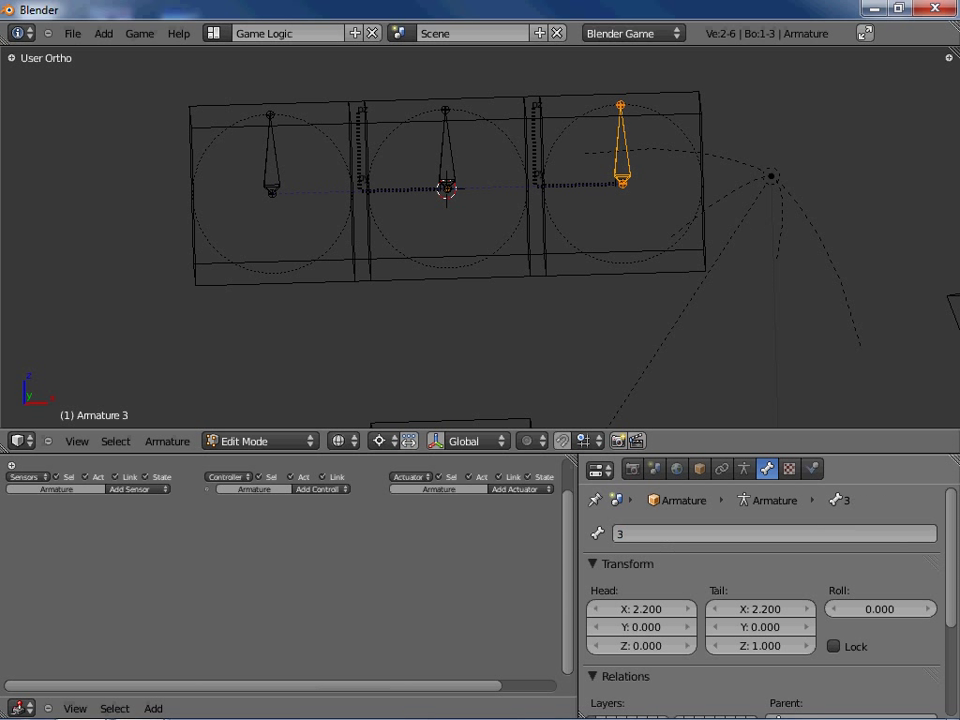
right_click(274, 165)
key(Tab)
middle_drag(542, 214, 510, 190)
Step: Parent Cube.001 to the armature using With Empty Groups
right_click(489, 131)
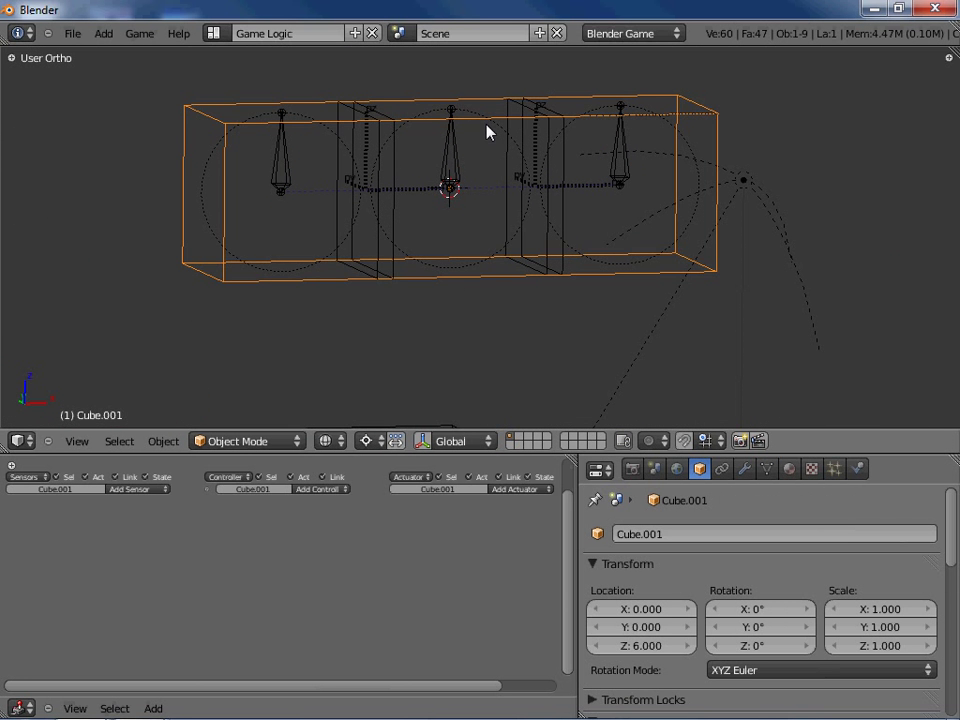
key(g)
key(Escape)
shift+right_click(453, 165)
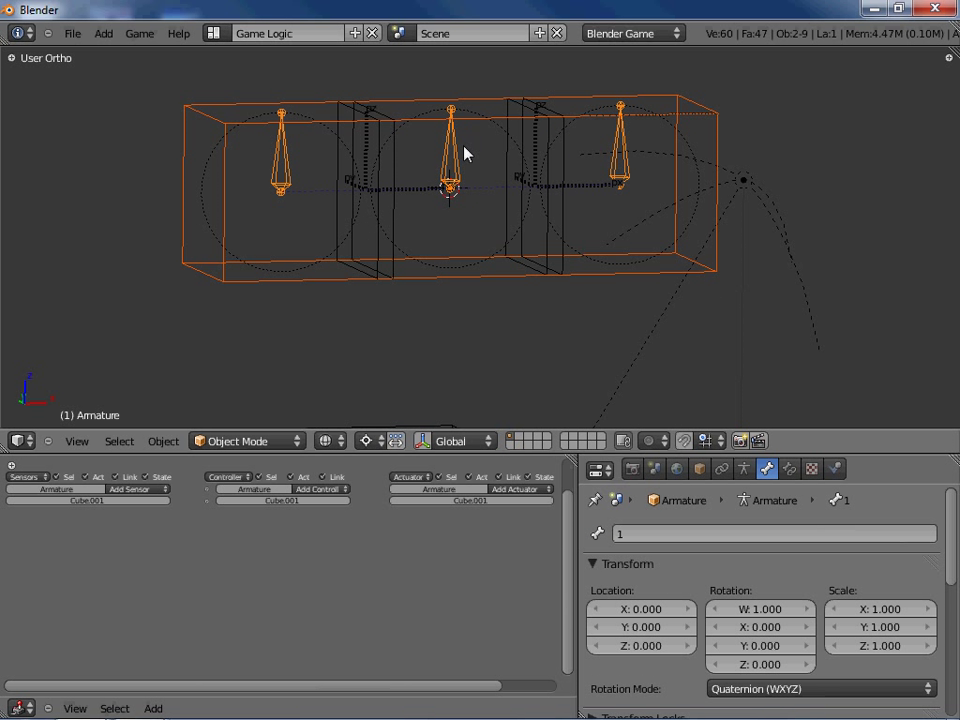
key(ctrl+p)
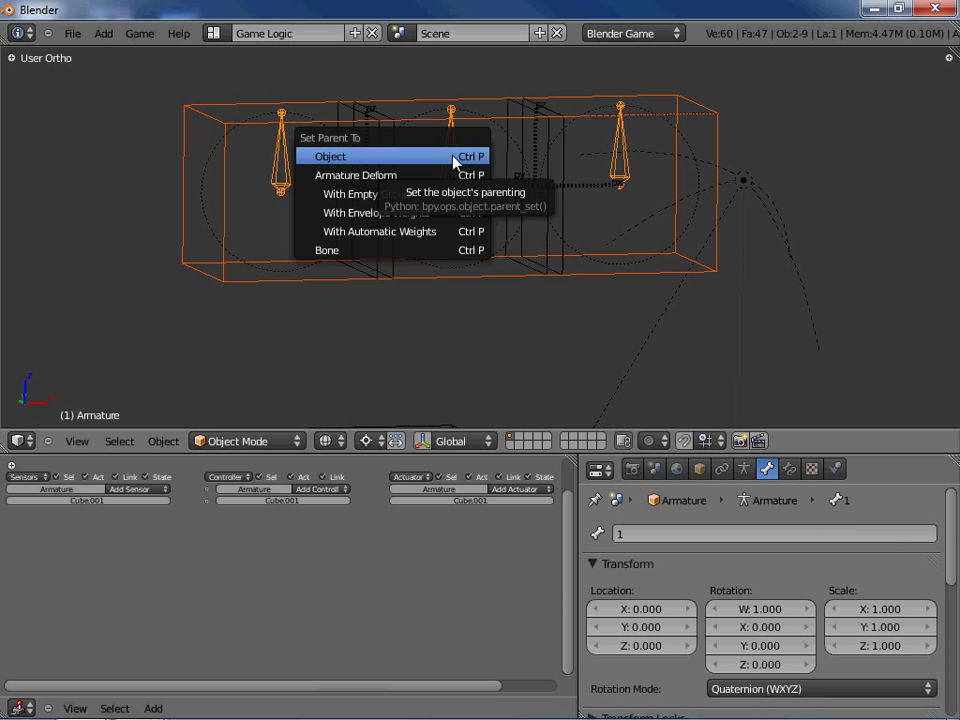
click(412, 200)
Step: Reselect Cube.001 and enter Edit Mode on its mesh
middle_drag(443, 253, 464, 286)
right_click(486, 302)
key(Tab)
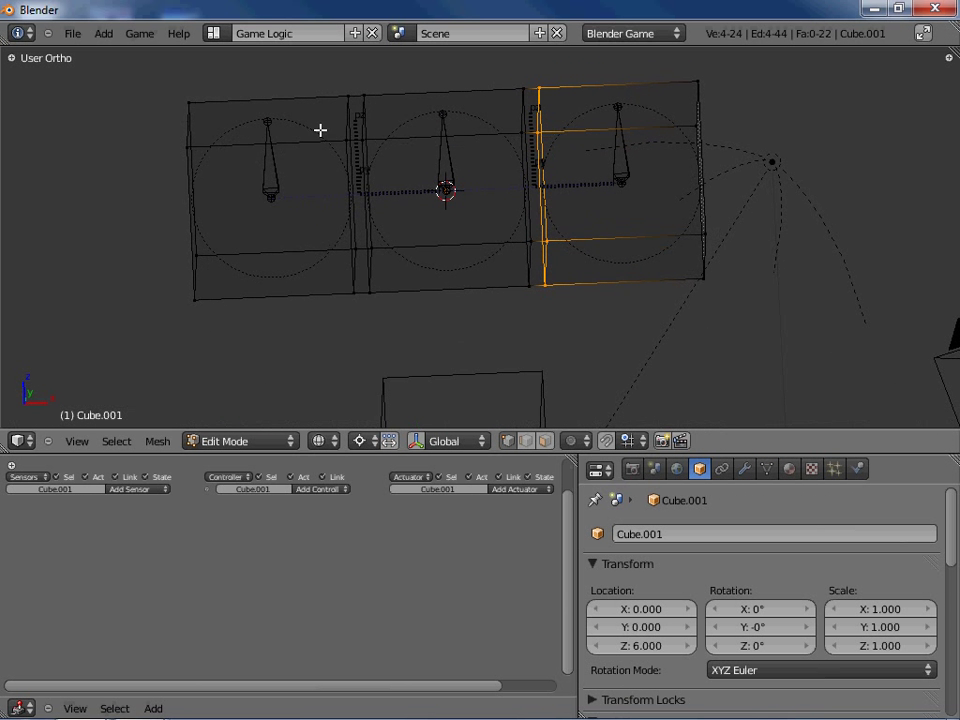
Step: Select the whole left section of the mesh and assign it to vertex group 1
right_click(321, 131)
middle_drag(321, 131, 324, 206)
alt+right_click(346, 187)
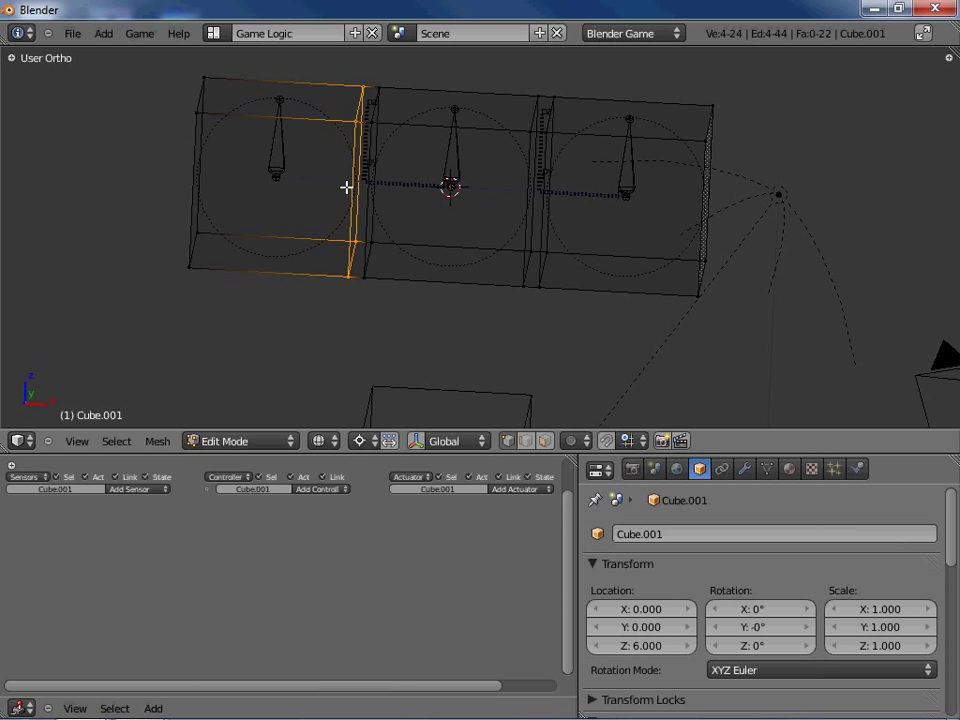
shift+right_click(190, 162)
key(ctrl+l)
middle_drag(238, 302, 256, 118)
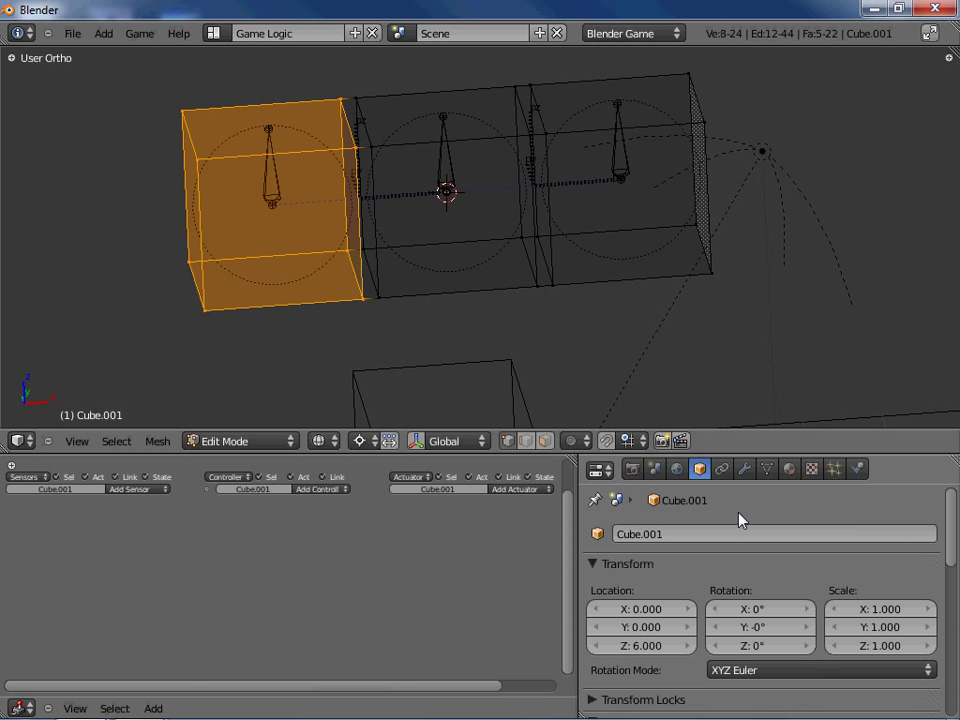
click(766, 470)
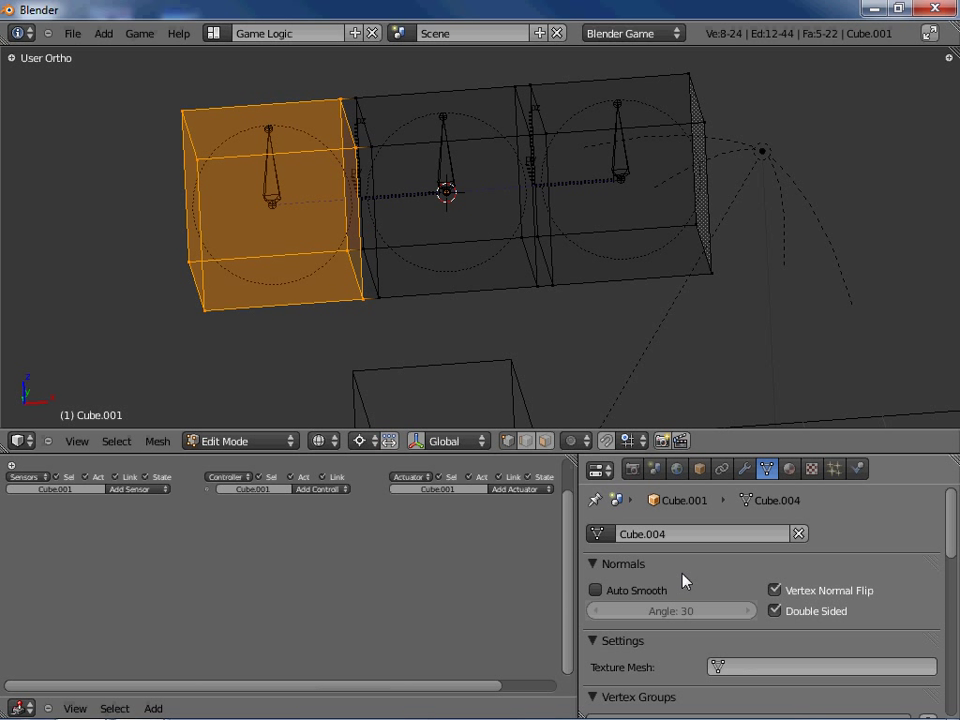
scroll(686, 579, down, 5)
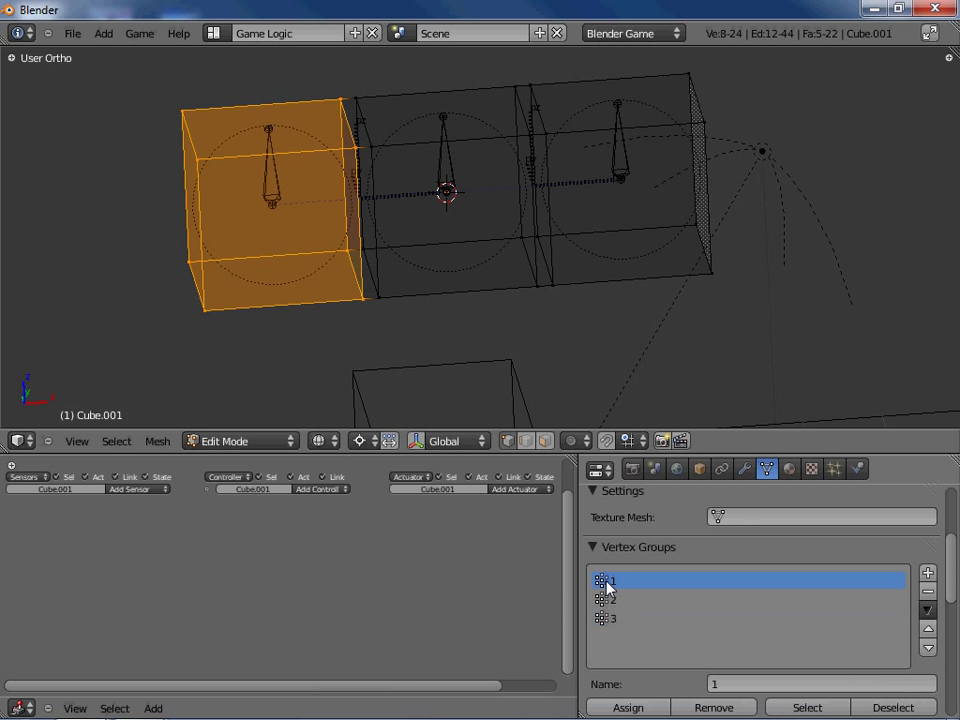
scroll(671, 549, down, 2)
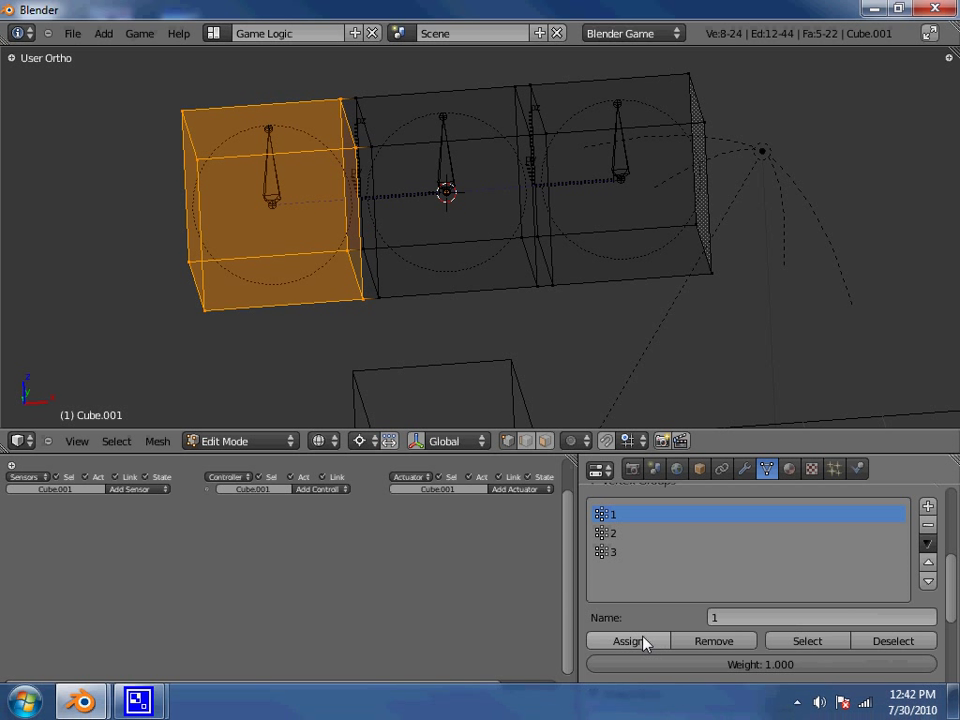
click(645, 643)
Step: Select the middle section's edge loops and assign them to vertex group 2
middle_drag(467, 321, 386, 249)
alt+right_click(369, 222)
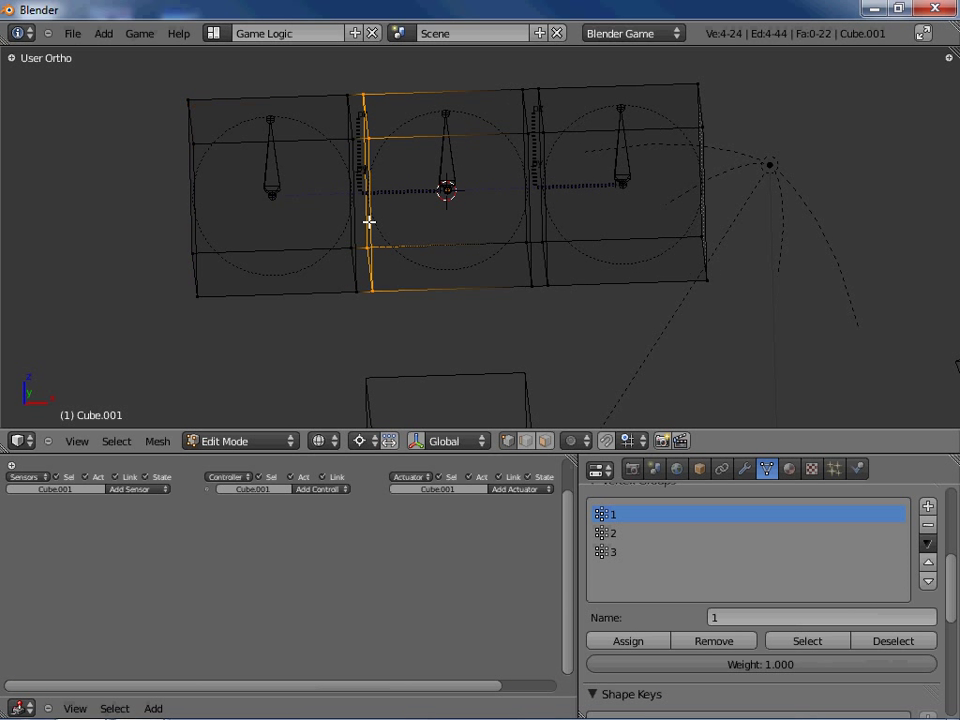
alt+shift+right_click(527, 190)
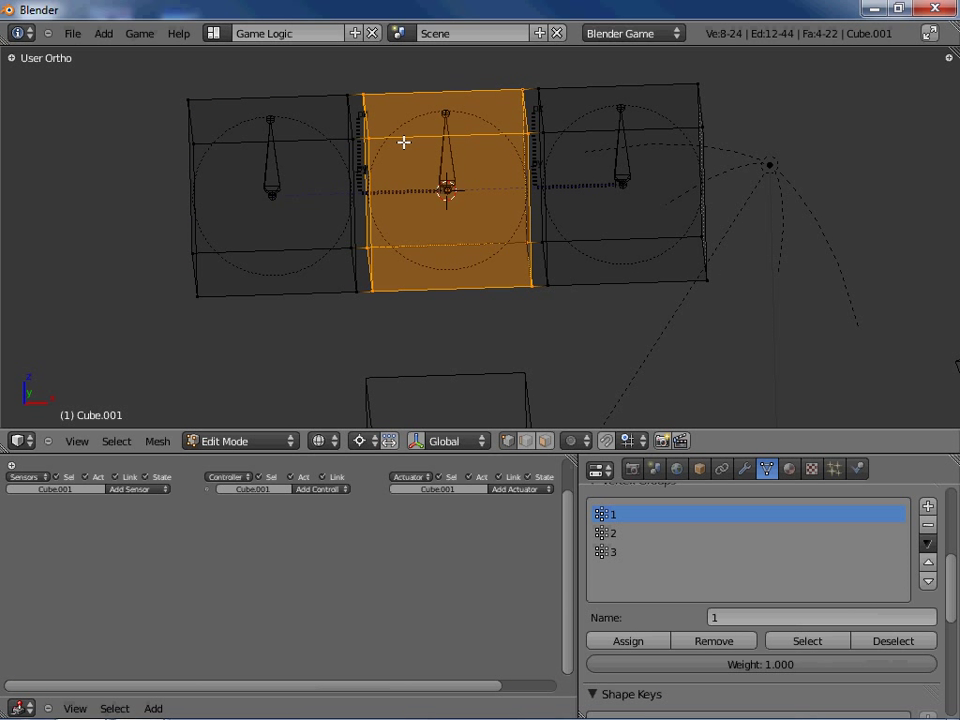
click(612, 533)
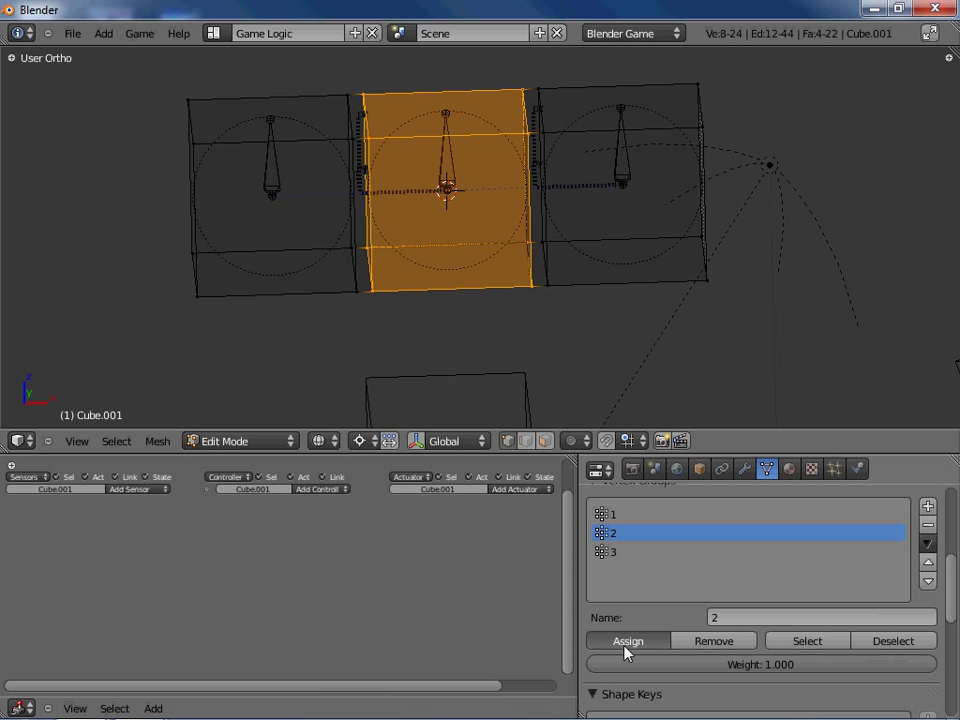
click(627, 642)
Step: Select the right section's edge loops and assign them to vertex group 3
alt+right_click(546, 208)
alt+shift+right_click(699, 161)
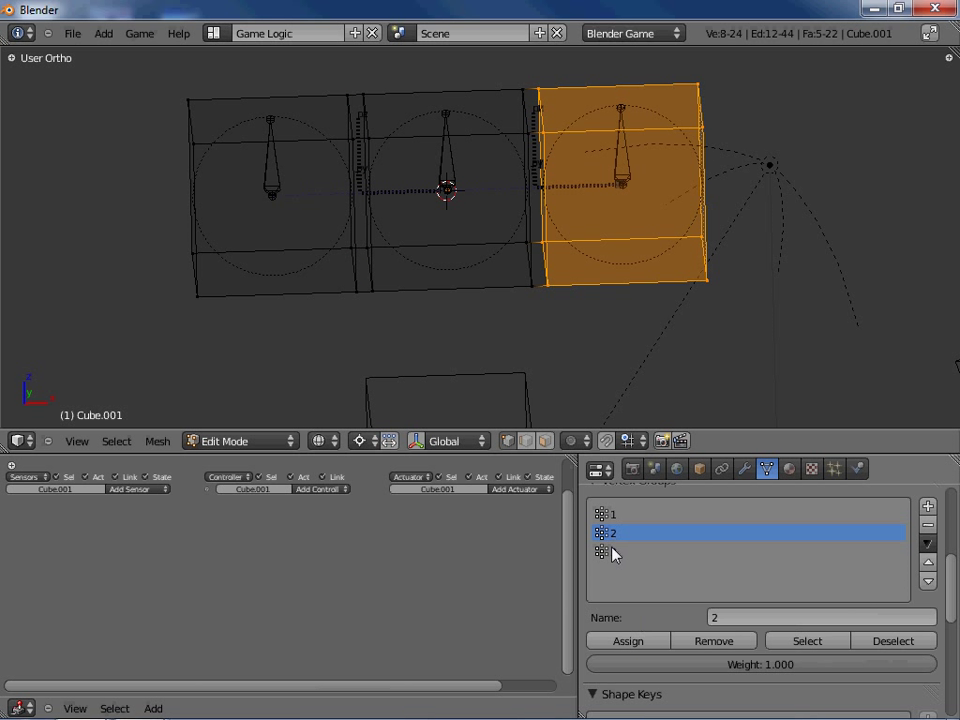
click(612, 552)
click(628, 641)
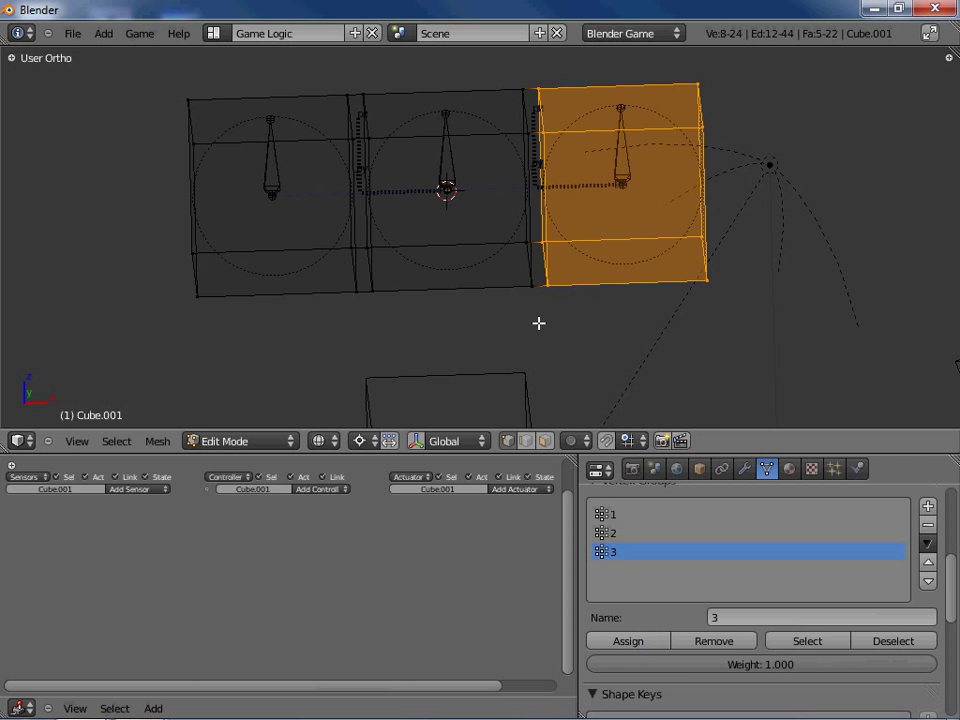
Step: Return to Object Mode, switch the armature into Pose Mode, and turn on solid shading
key(Tab)
right_click(438, 178)
click(270, 441)
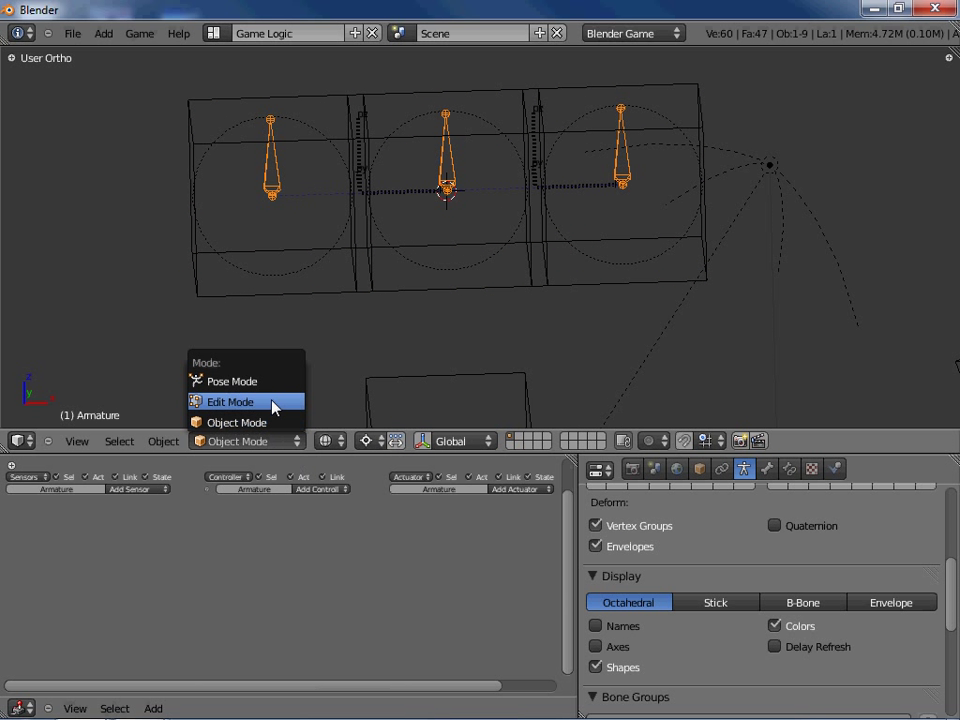
click(250, 379)
key(g)
key(Escape)
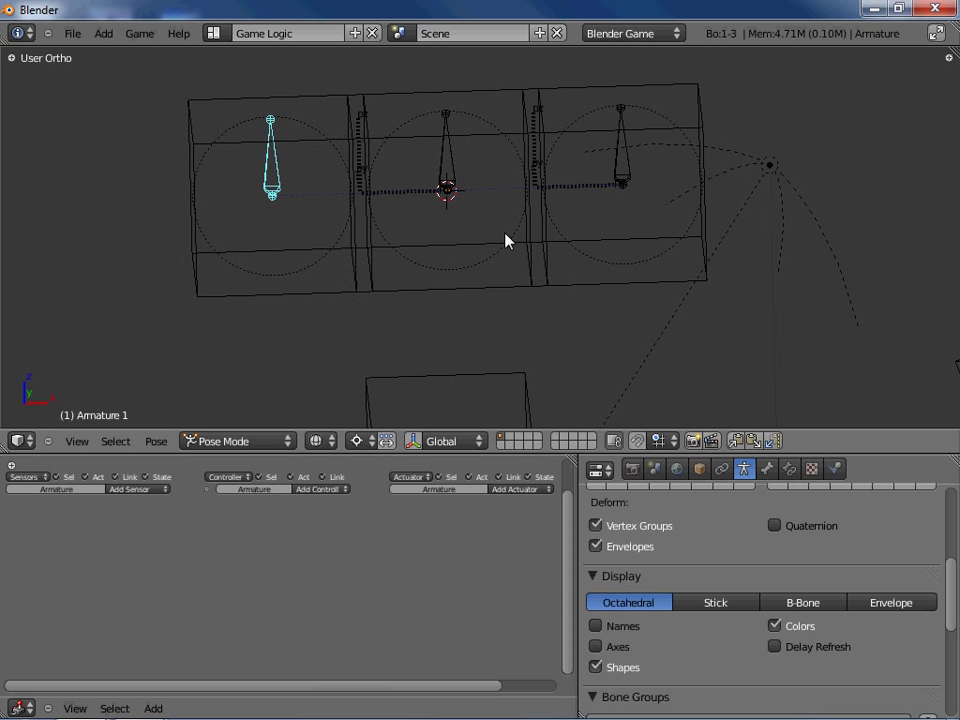
key(z)
Step: Drag a bone to watch the mesh bend, then cancel so the mesh returns to rest
key(g)
mouse_move(401, 261)
middle_down()
mouse_move(591, 283)
mouse_move(760, 275)
mouse_move(458, 251)
mouse_move(589, 266)
mouse_move(408, 263)
mouse_move(483, 273)
middle_up()
key(Escape)
key(g)
key(Escape)
Step: Set Cube.001's physics type to No Collision
right_click(408, 263)
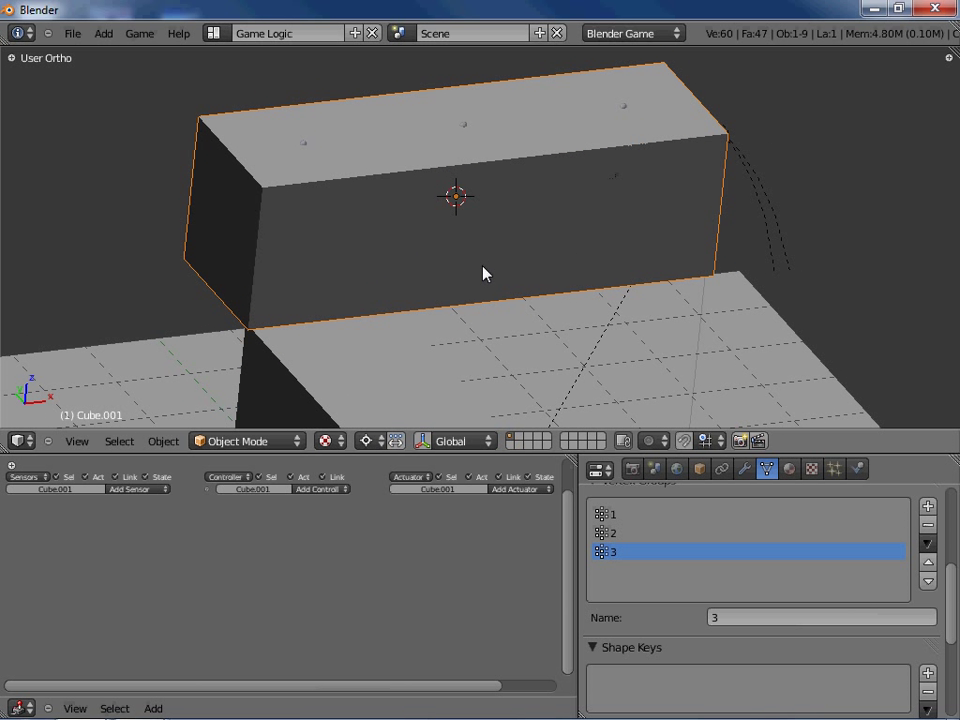
click(859, 469)
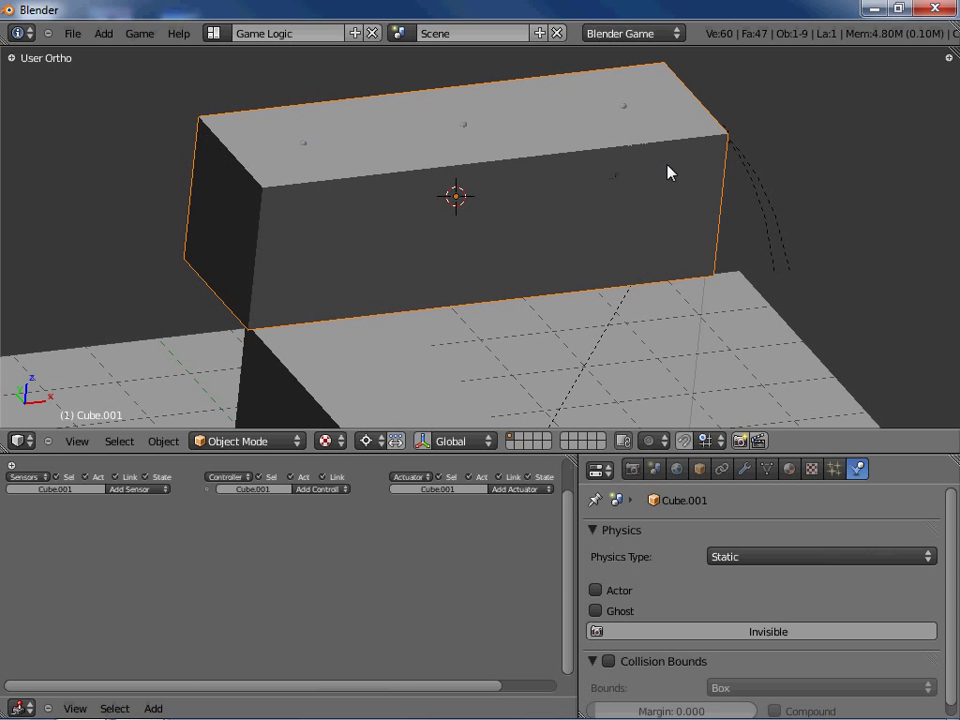
click(761, 556)
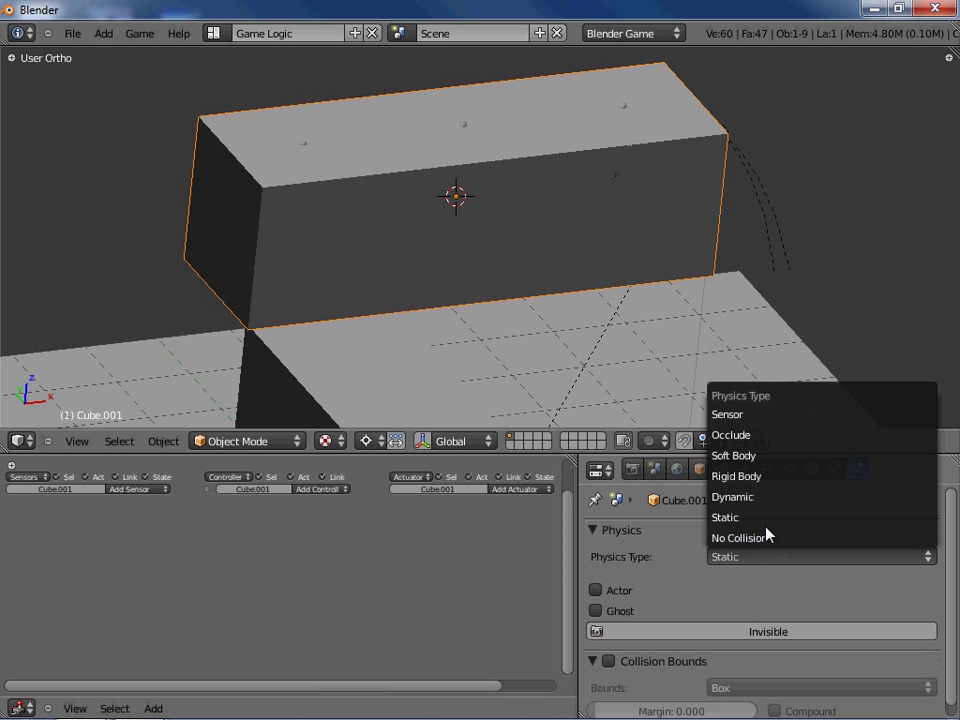
click(764, 538)
middle_drag(542, 261, 507, 216)
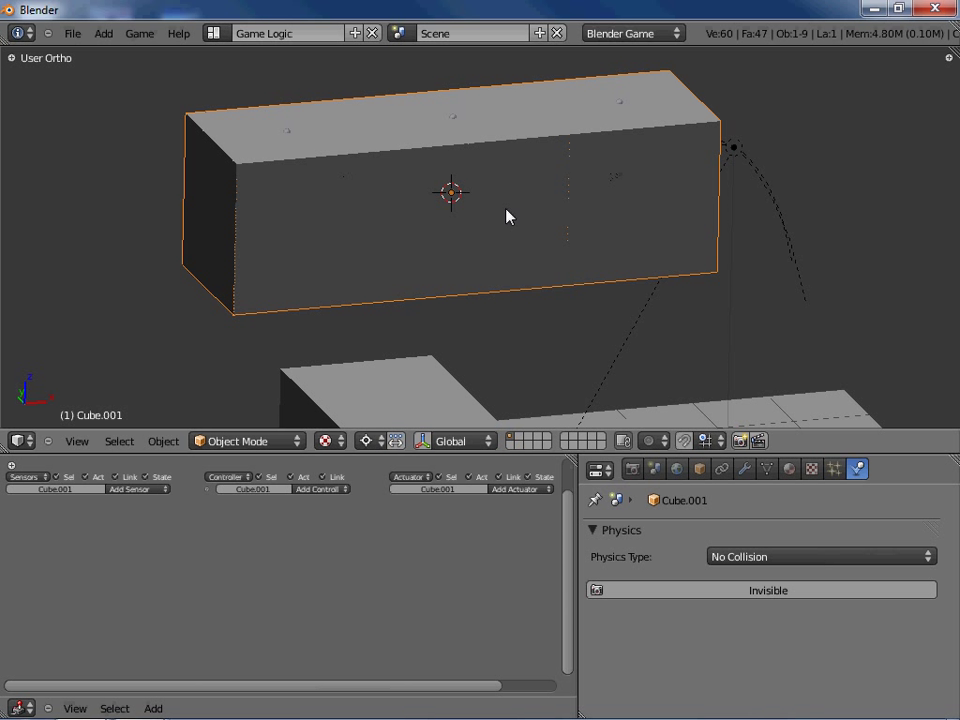
Step: Set the armature's physics type to No Collision in Object Mode, with wireframe view
right_click(287, 155)
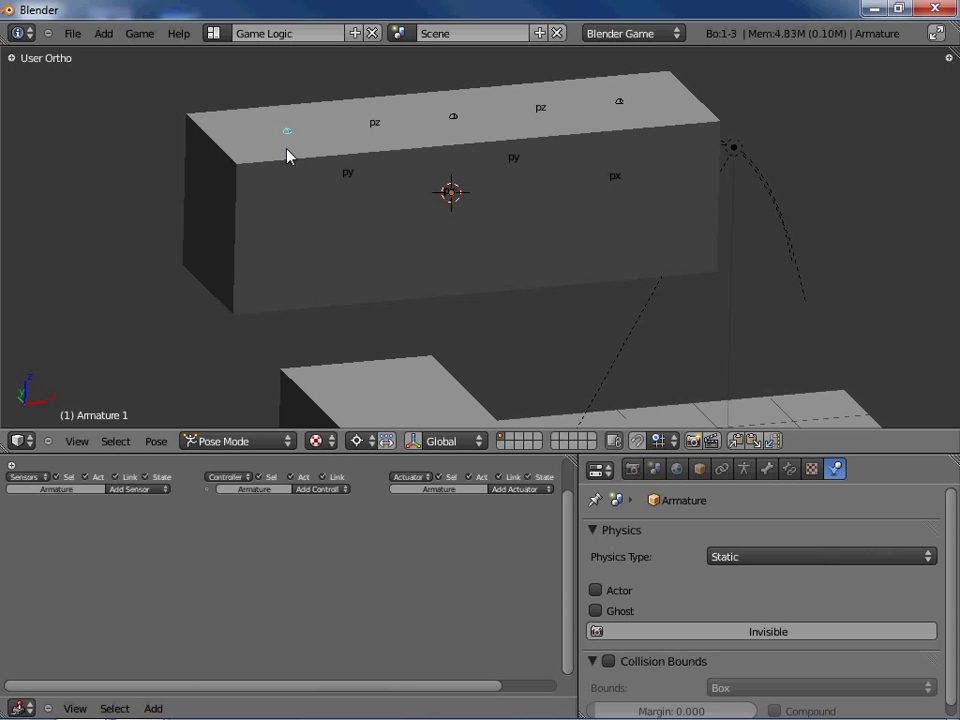
click(223, 441)
click(214, 422)
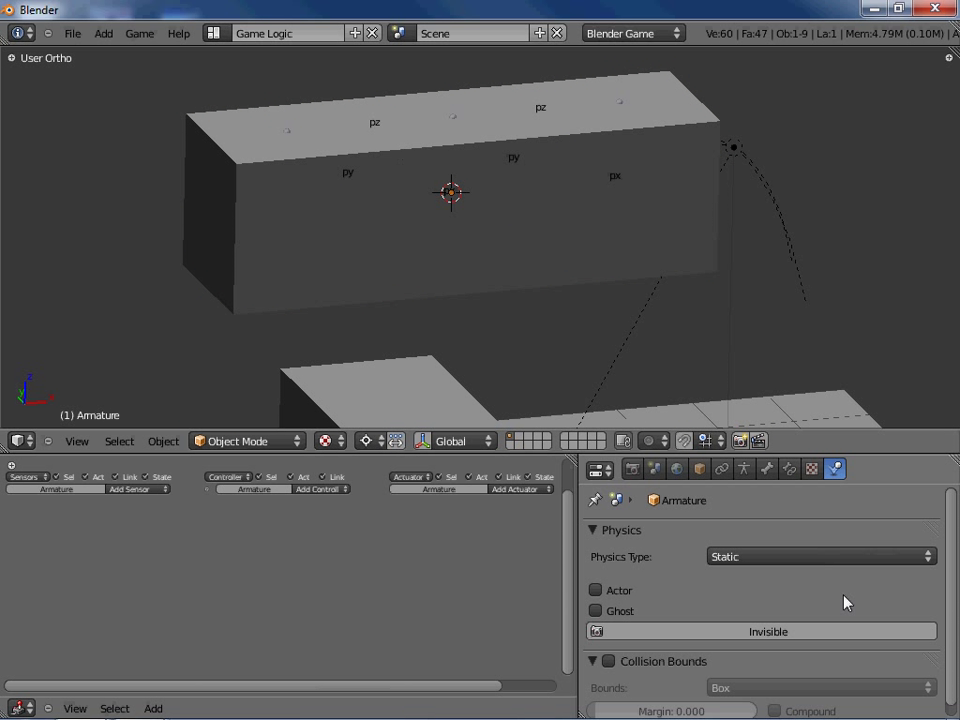
click(741, 558)
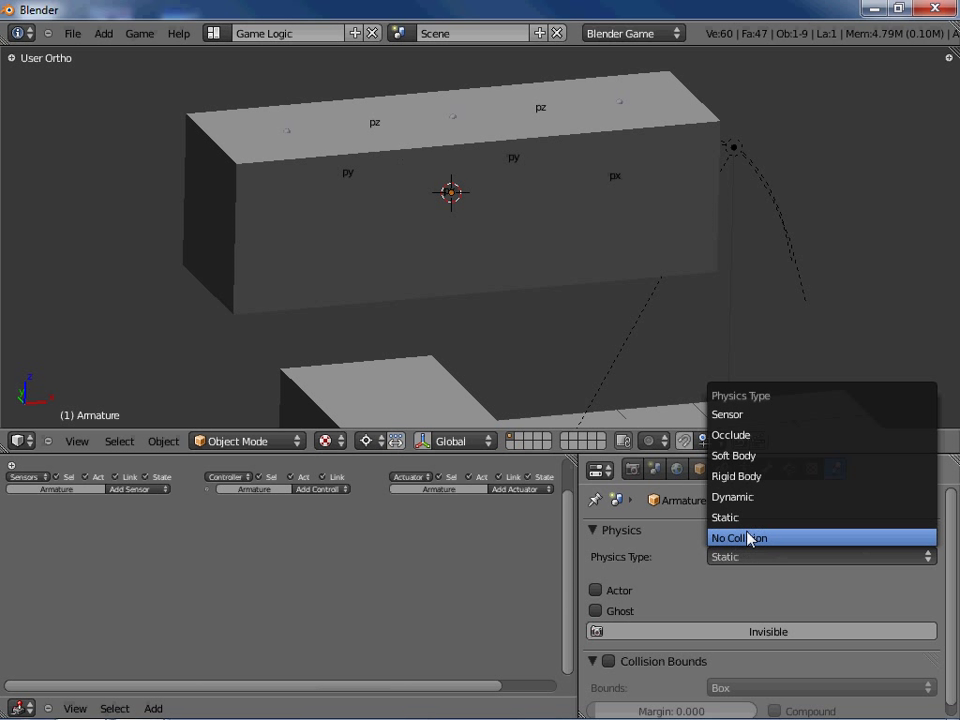
click(750, 538)
key(z)
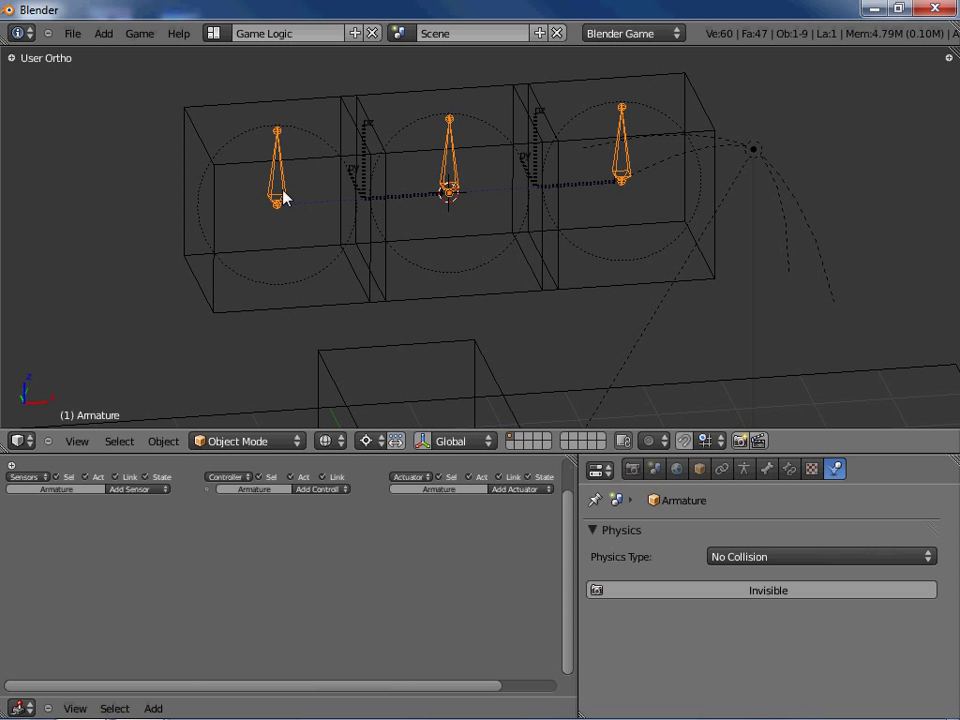
Step: In Pose Mode, give bone 1 a Copy Location constraint targeting object 1
click(796, 471)
click(660, 561)
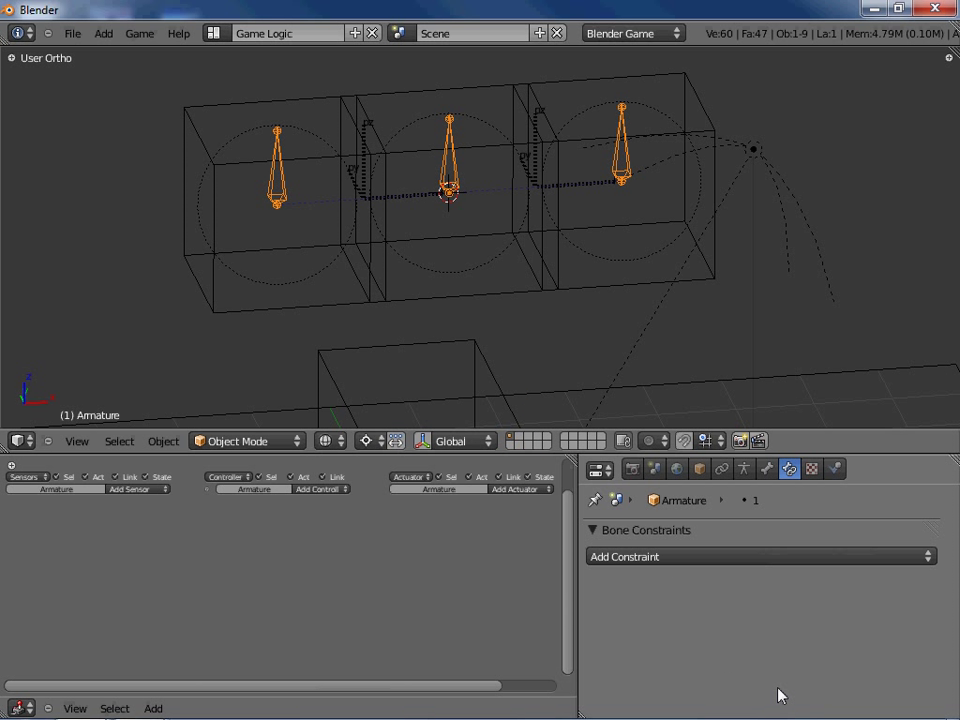
click(250, 441)
click(245, 388)
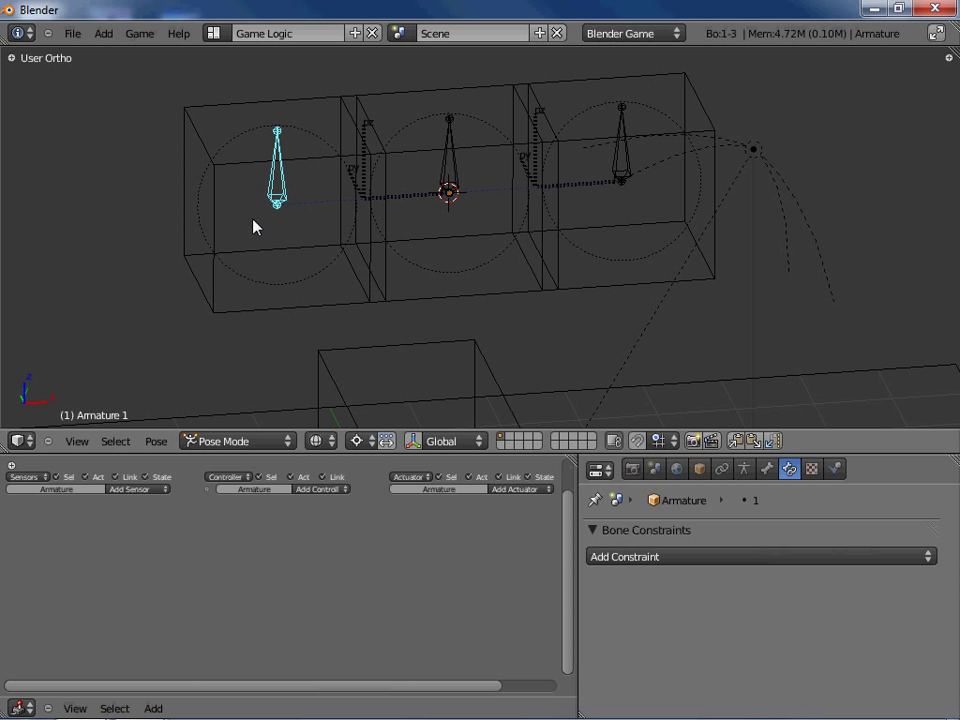
click(643, 566)
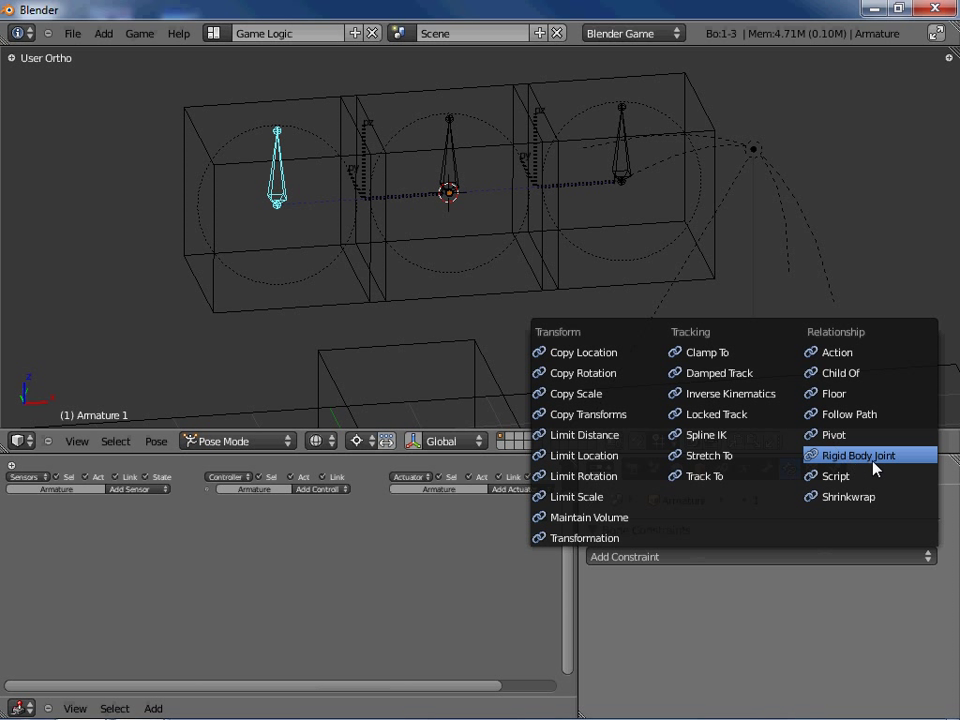
click(632, 362)
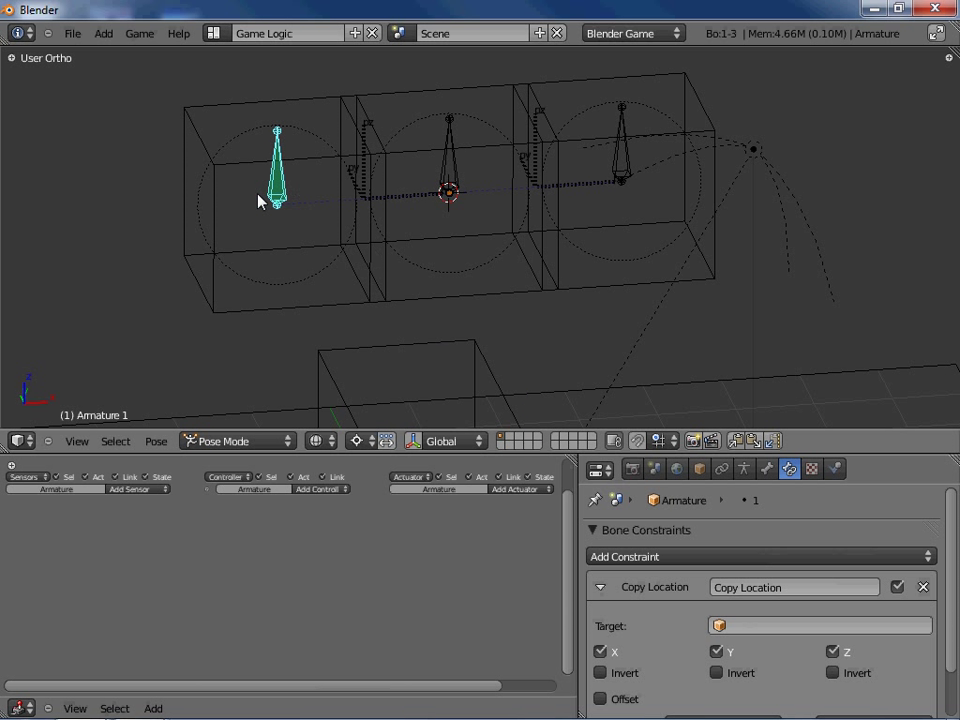
shift+middle_drag(465, 251, 549, 229)
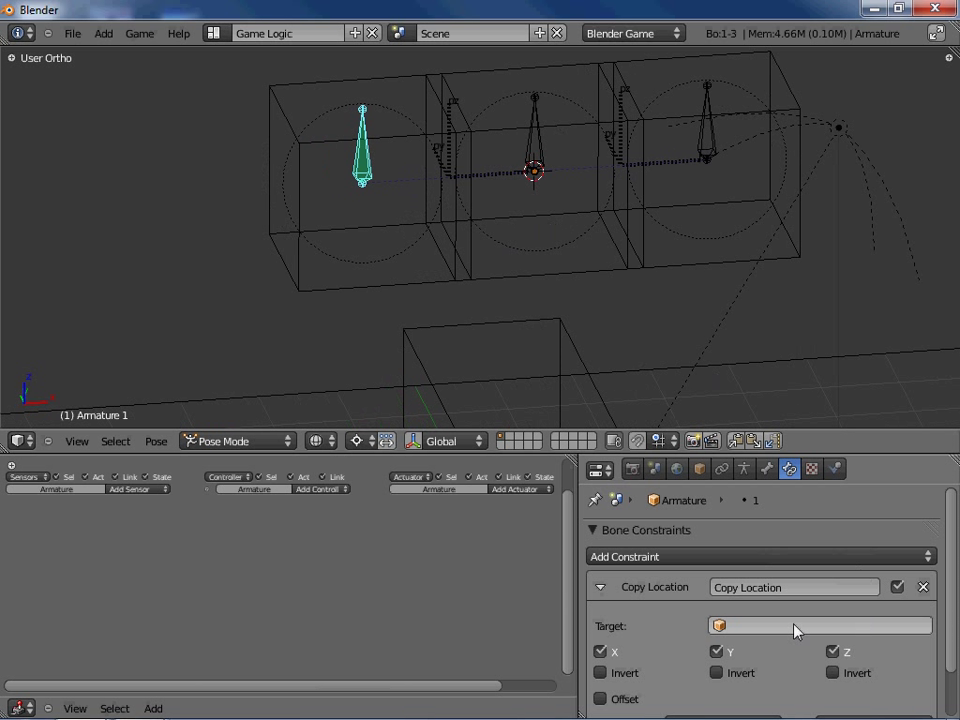
click(768, 638)
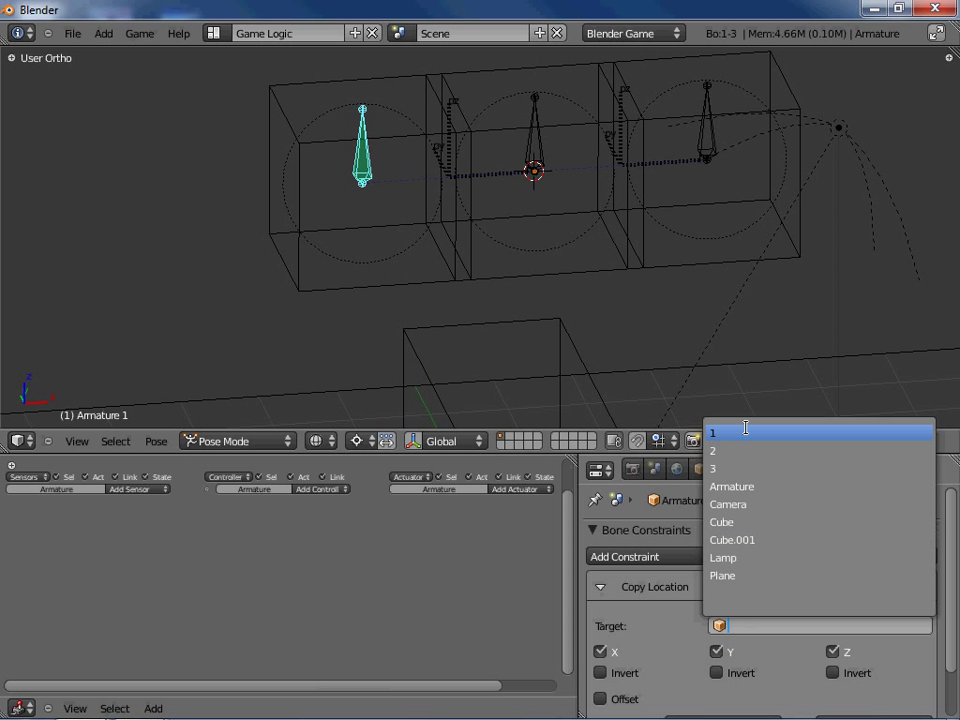
click(760, 430)
mouse_move(747, 608)
middle_down()
mouse_move(749, 515)
mouse_move(750, 593)
middle_up()
Step: Give the middle bone a Copy Location constraint targeting object 2
right_click(536, 156)
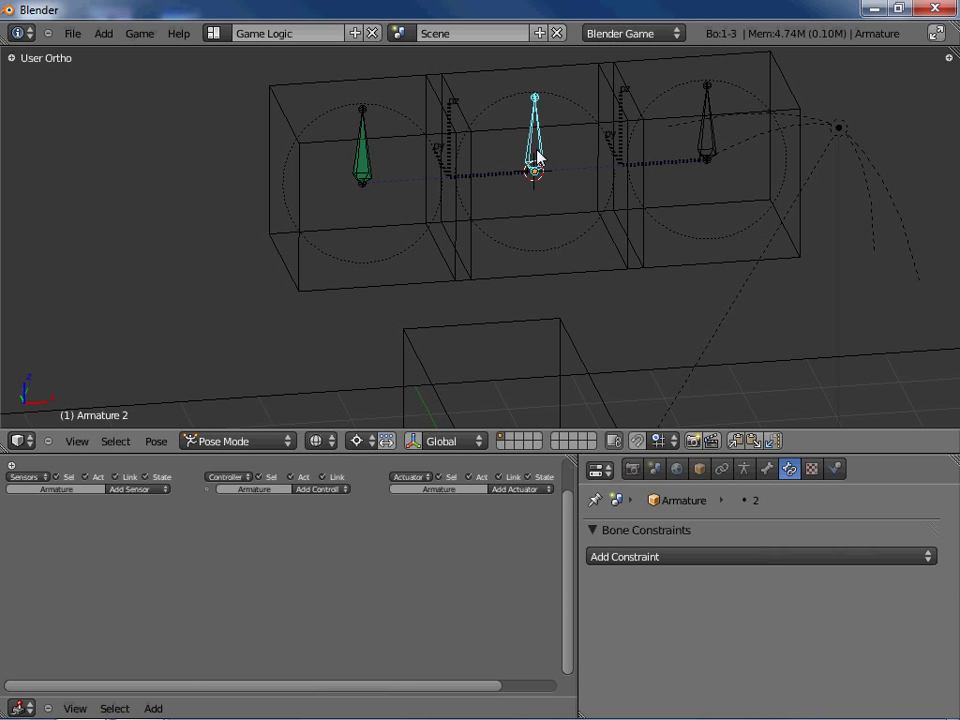
click(670, 557)
click(620, 355)
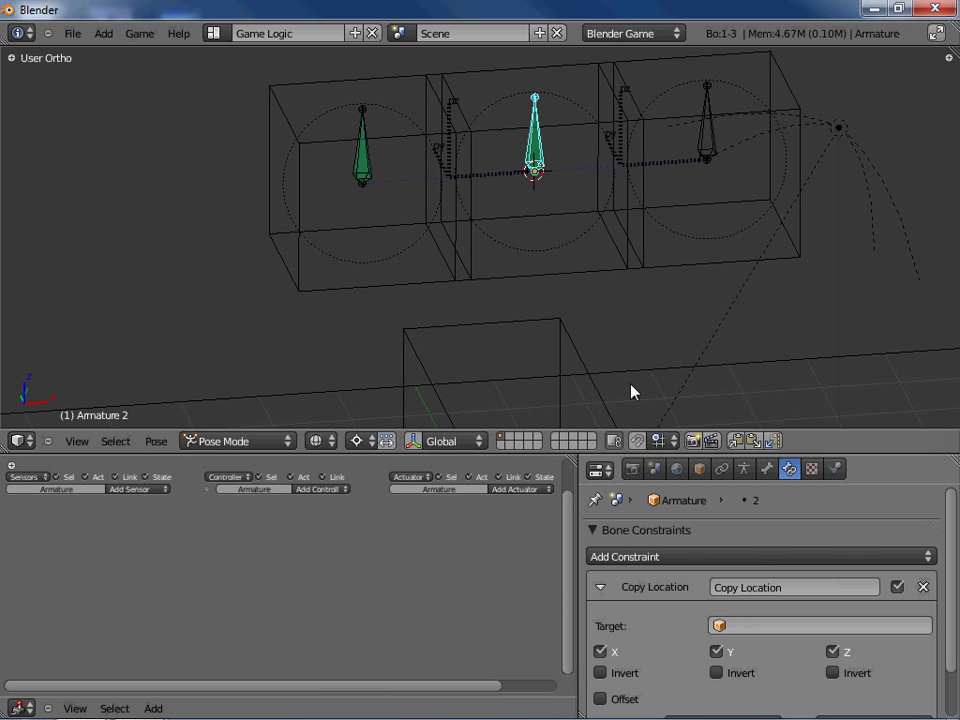
click(755, 628)
text(2)
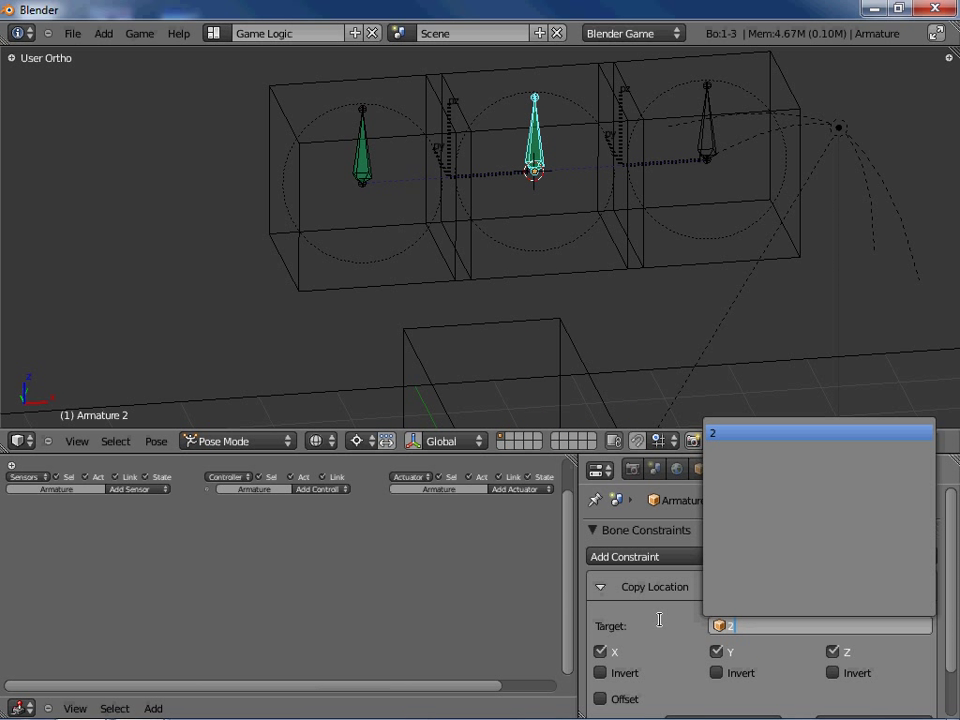
key(Return)
Step: Give the right bone a Copy Location constraint targeting object 3
right_click(366, 150)
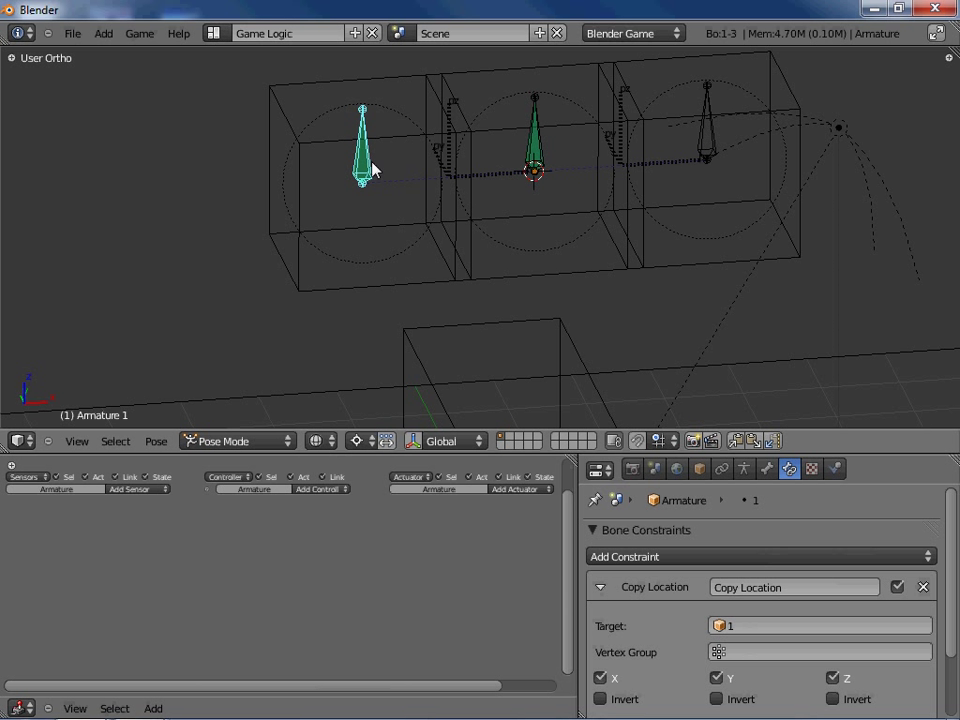
right_click(535, 150)
right_click(700, 148)
click(636, 557)
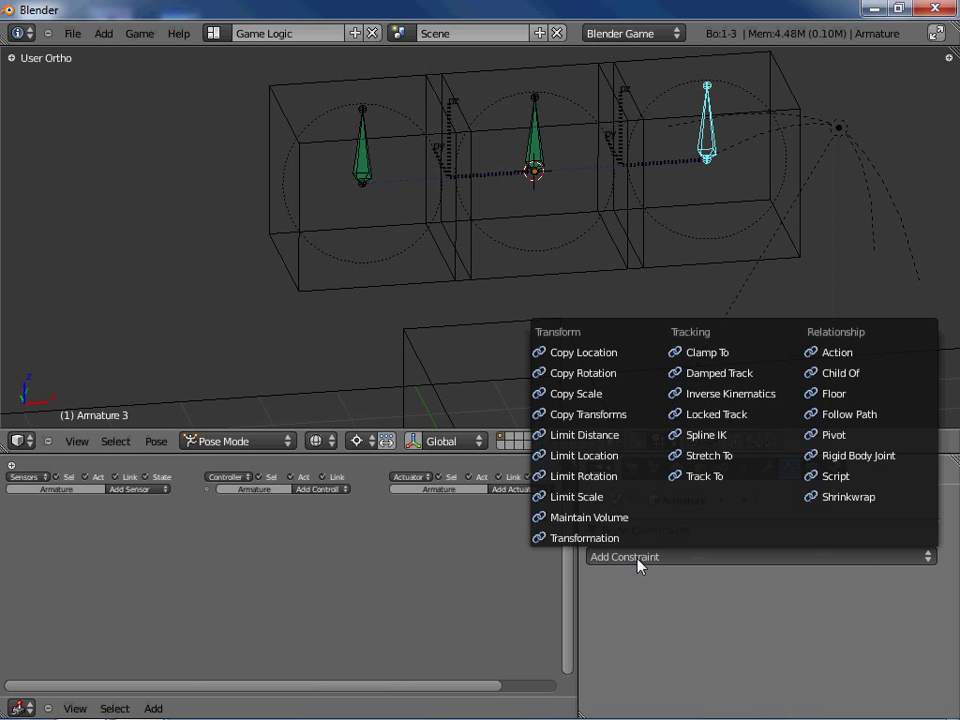
click(606, 352)
click(718, 625)
text(3)
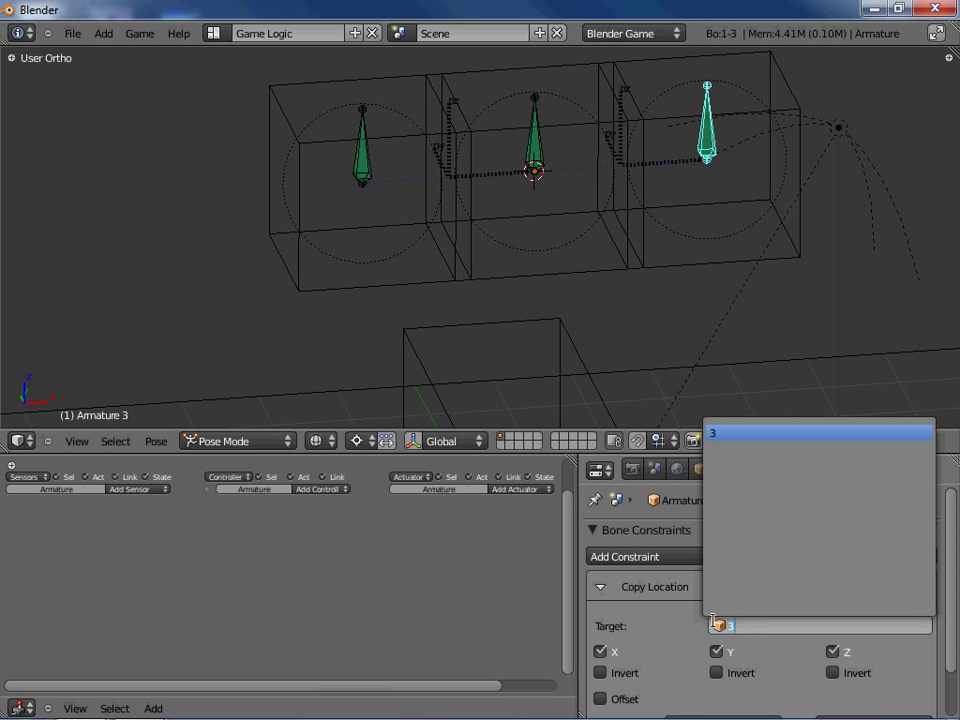
key(Return)
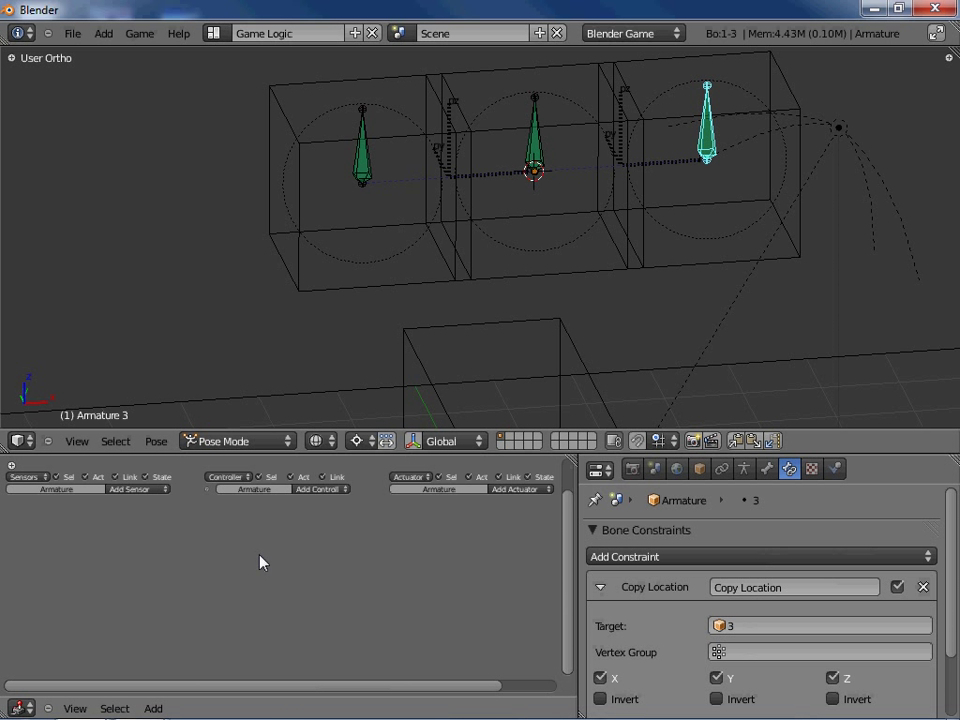
Step: Add an Always sensor, And controller and Armature actuator, linking controller to actuator
click(265, 441)
click(262, 423)
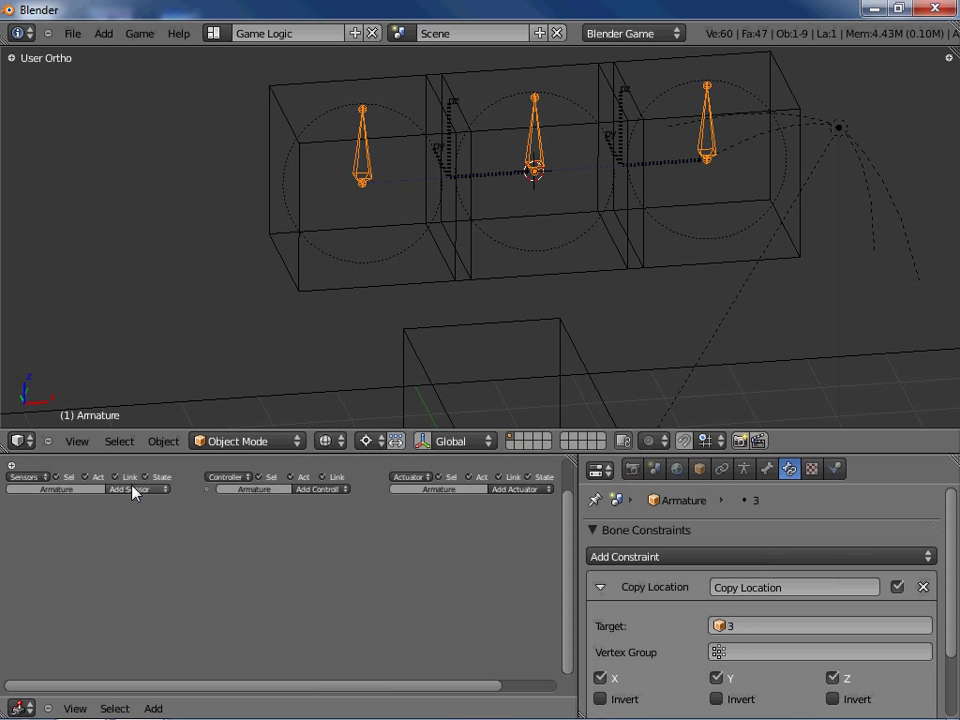
click(135, 490)
click(126, 490)
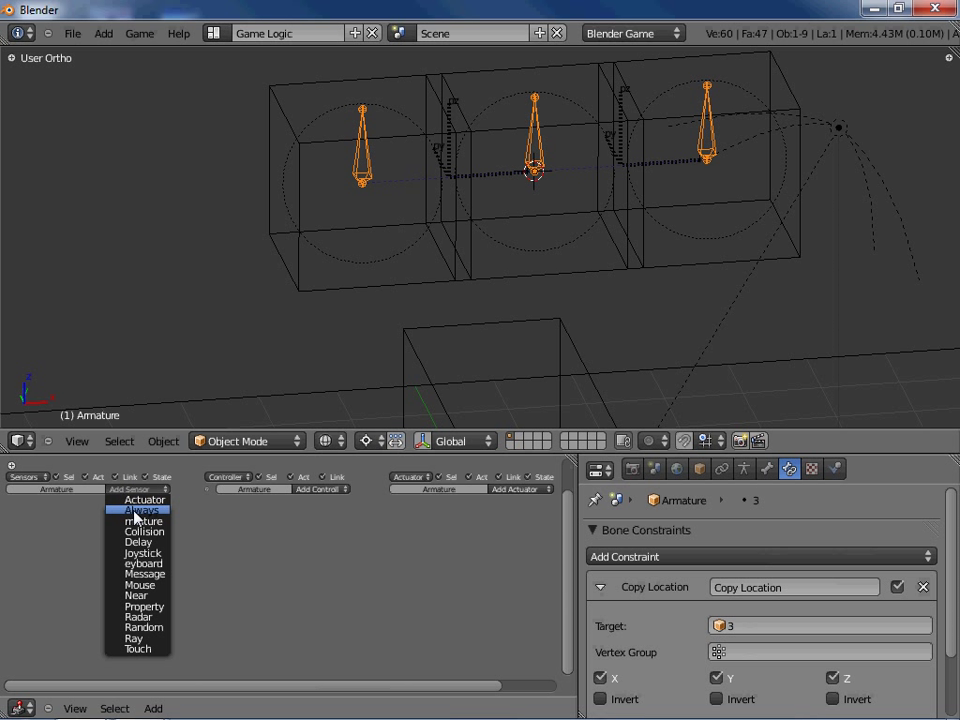
click(137, 510)
click(318, 489)
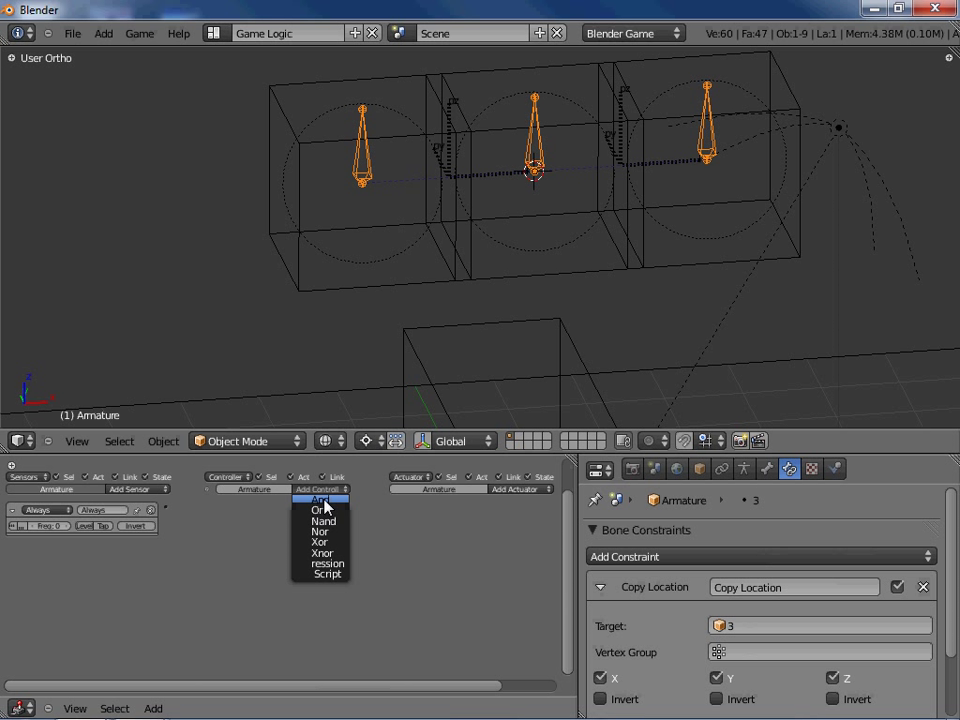
click(322, 499)
click(516, 489)
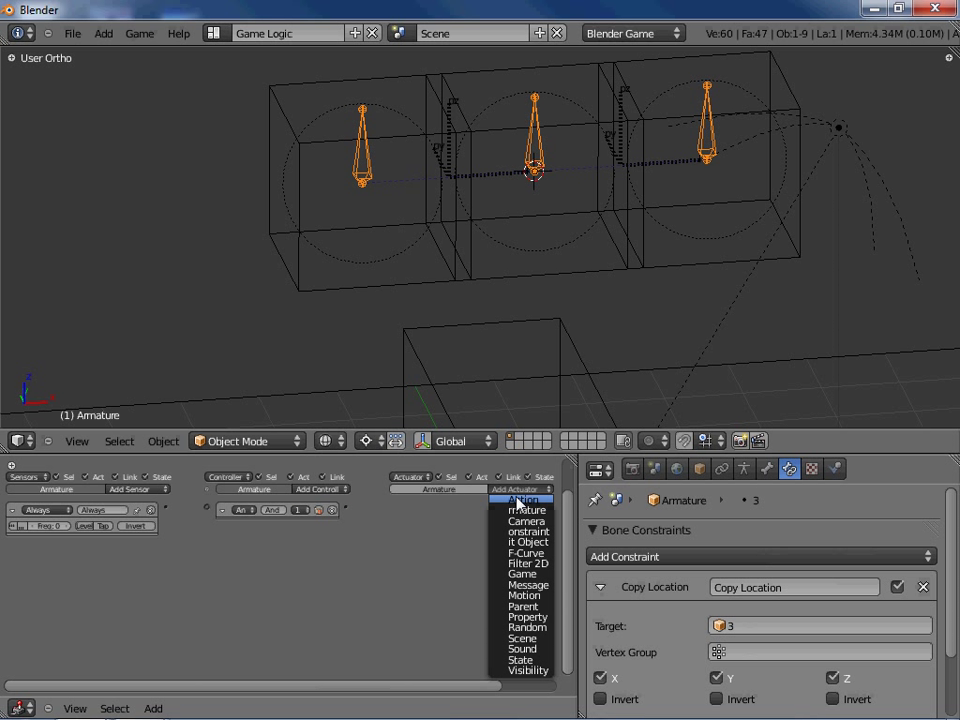
click(538, 511)
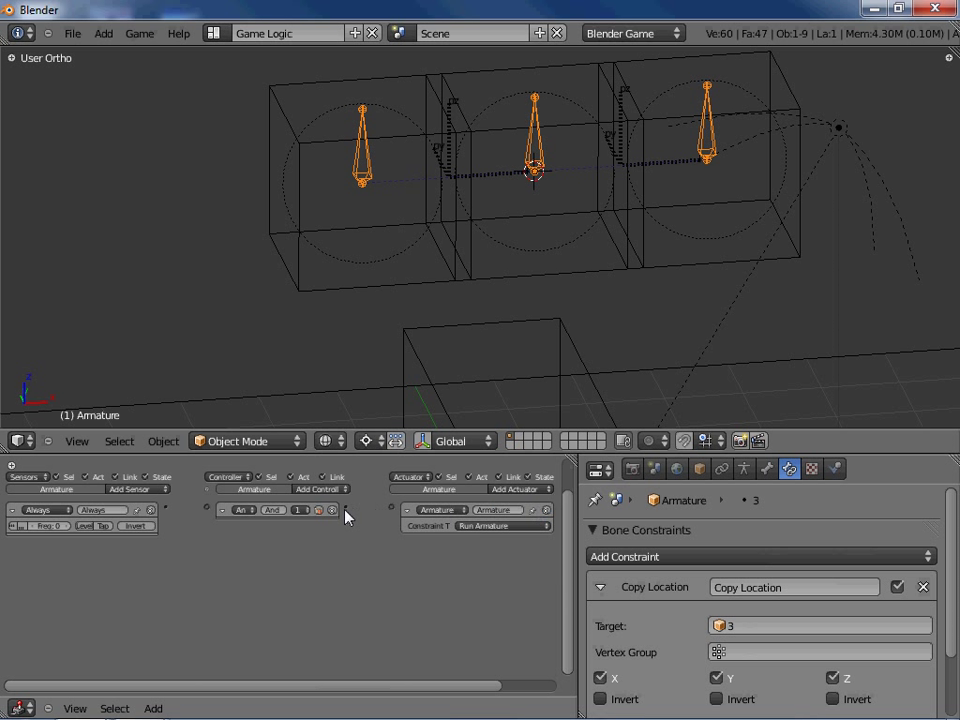
drag(385, 515, 391, 509)
Step: Link the Always sensor to the controller, enable repeat pulses, and collapse all three bricks
key(ctrl+Up)
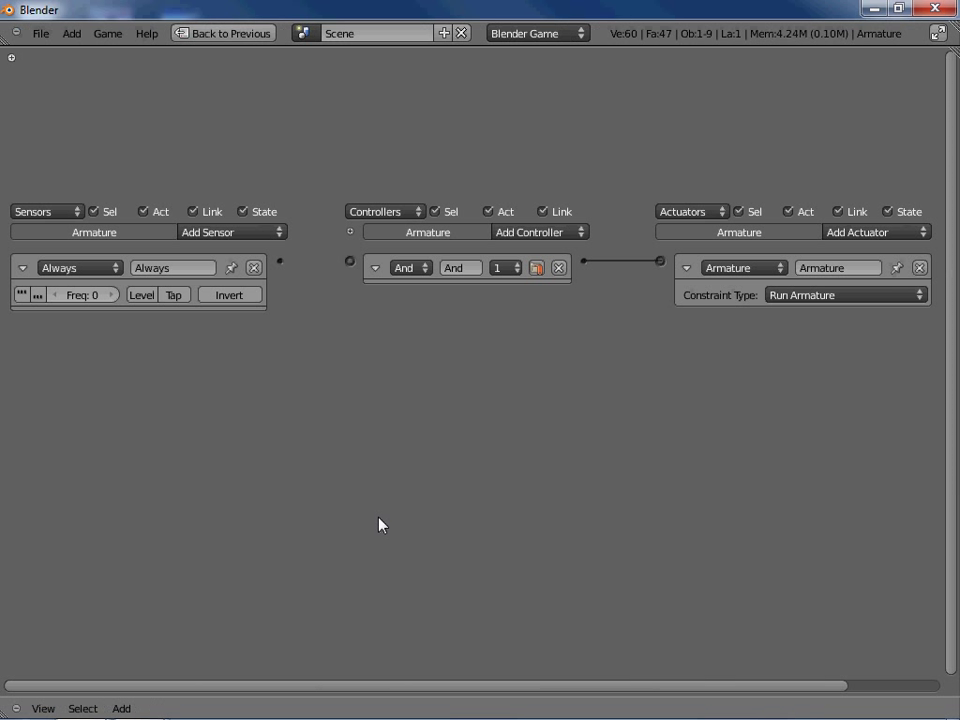
drag(281, 262, 349, 261)
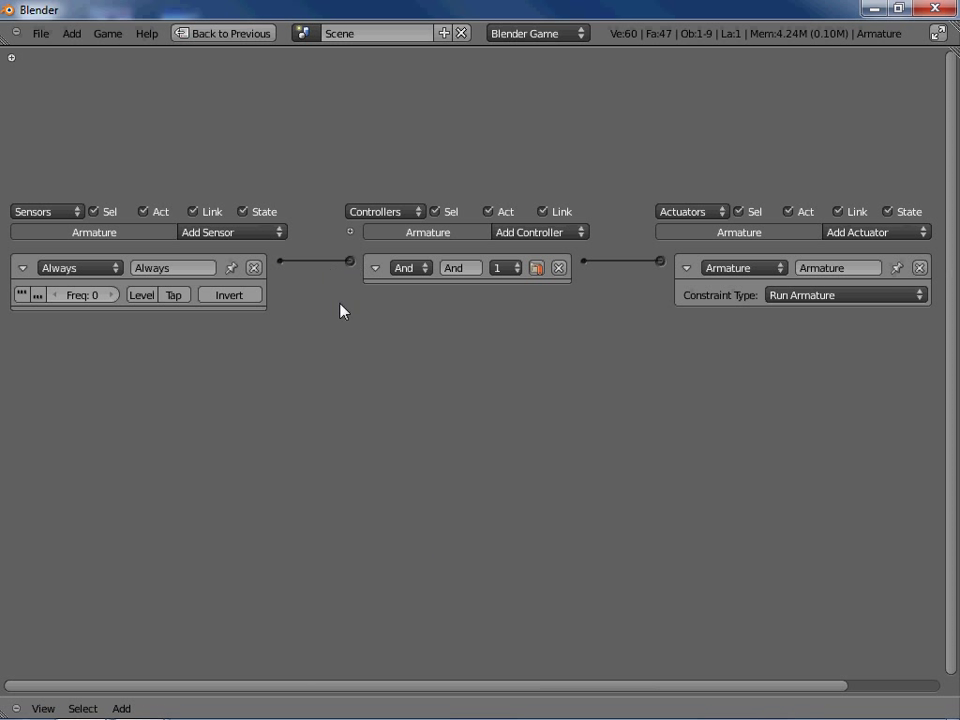
click(37, 294)
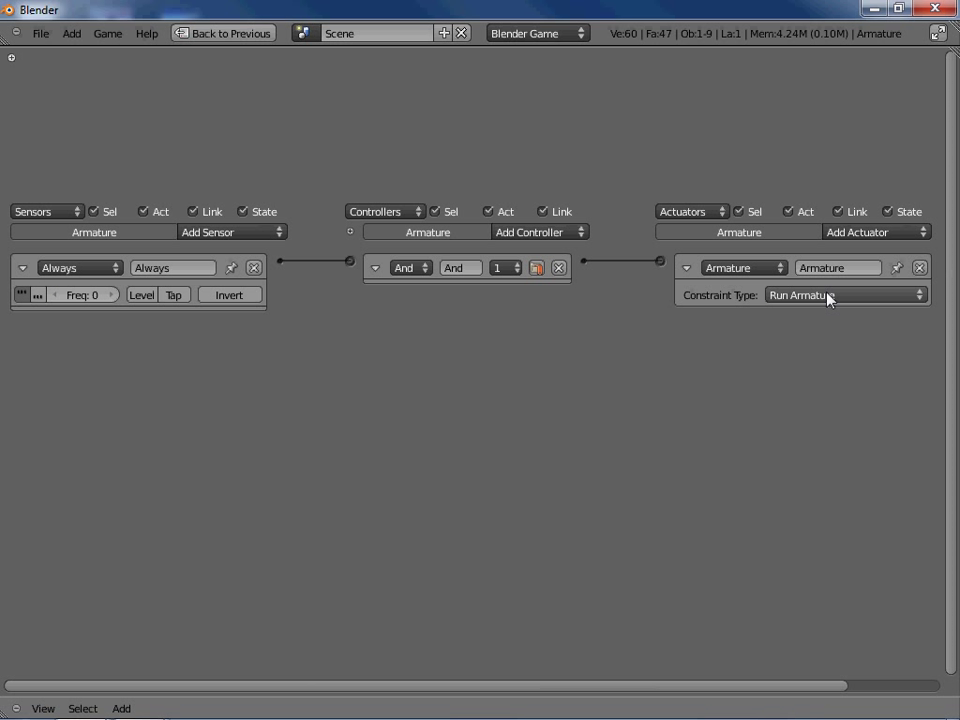
click(686, 269)
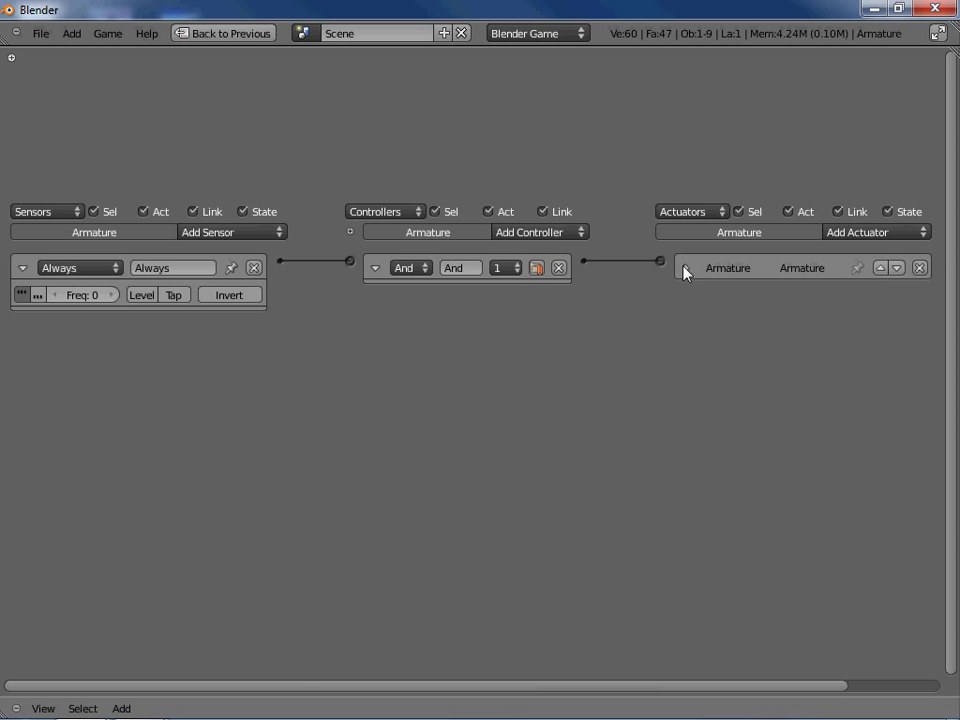
click(375, 269)
click(22, 269)
key(ctrl+Up)
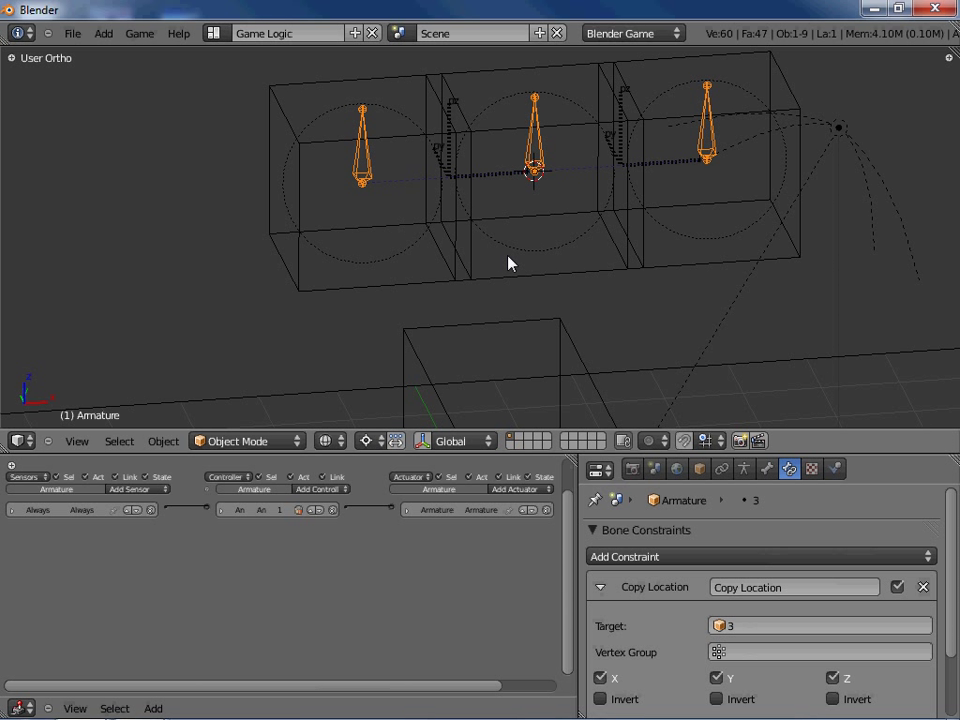
Step: Switch to textured solid shading, then run and stop the game to watch the boxes fall
scroll(508, 261, down, 3)
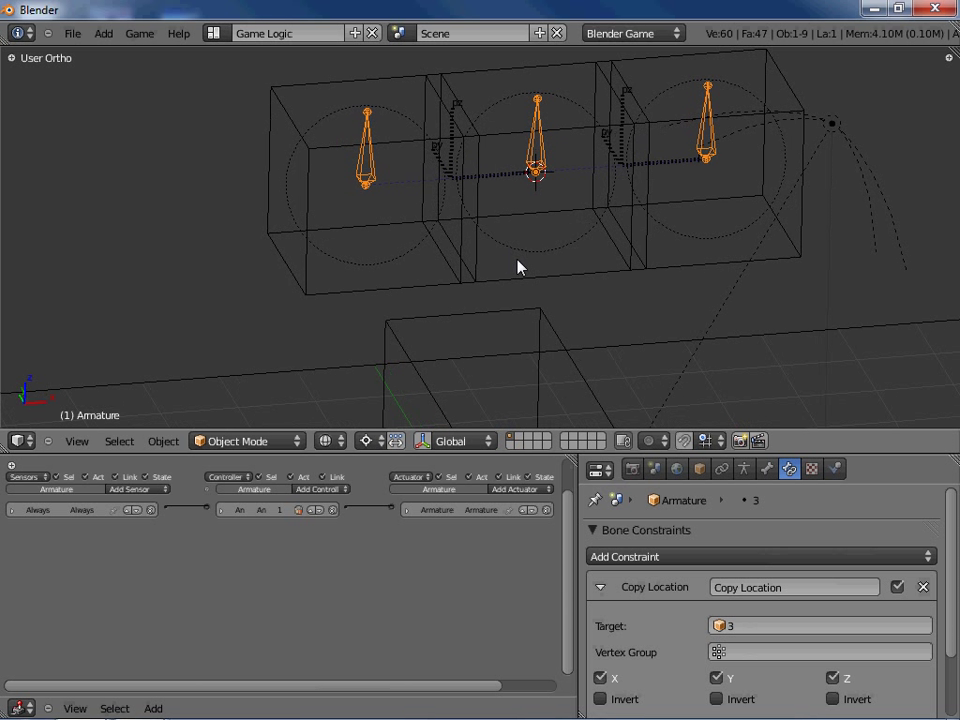
key(alt+z)
key(p)
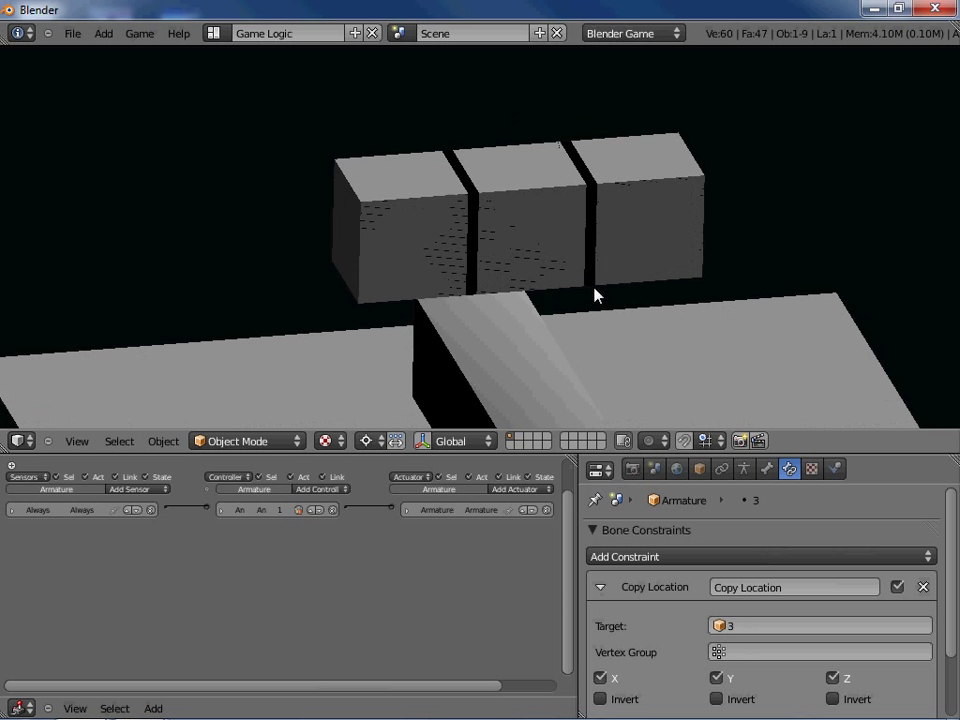
key(Escape)
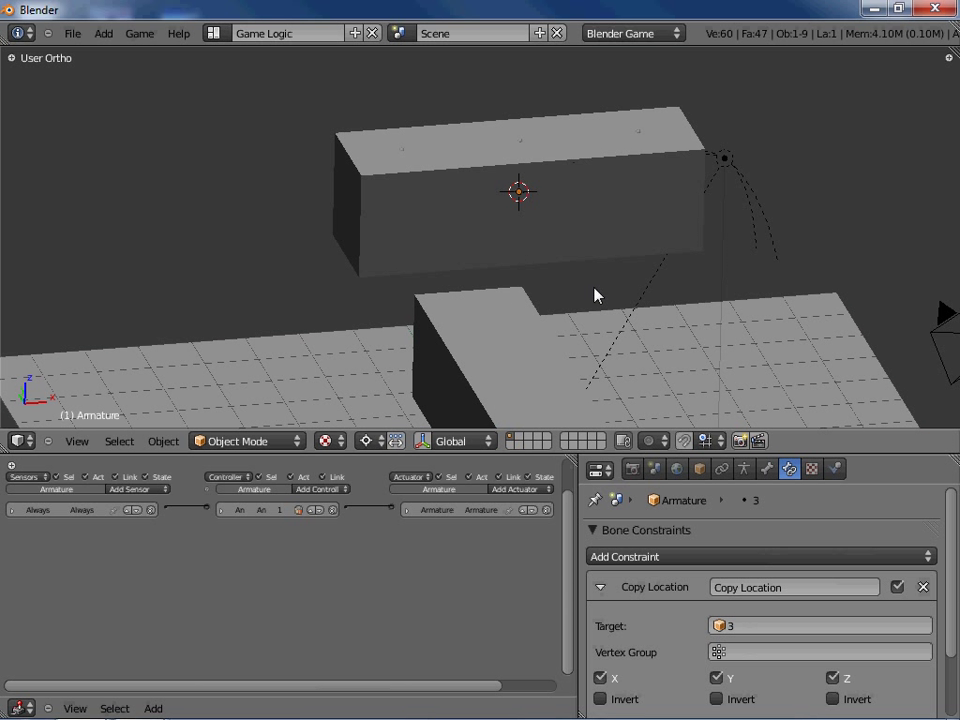
Step: Select box 1 and try a move, then cancel it
right_click(414, 227)
key(g)
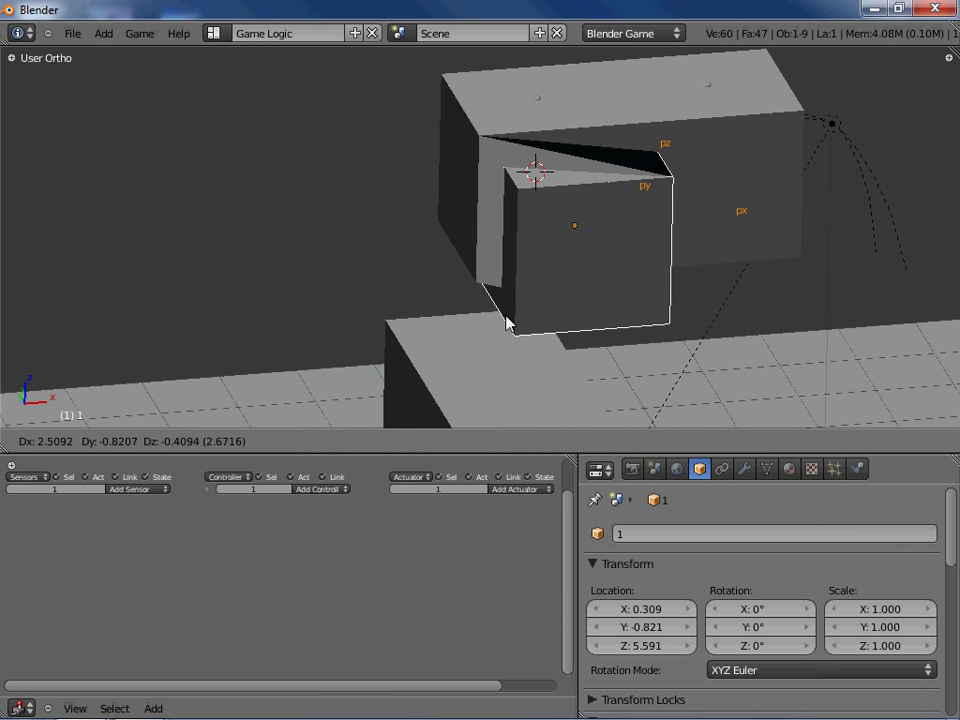
right_click(366, 216)
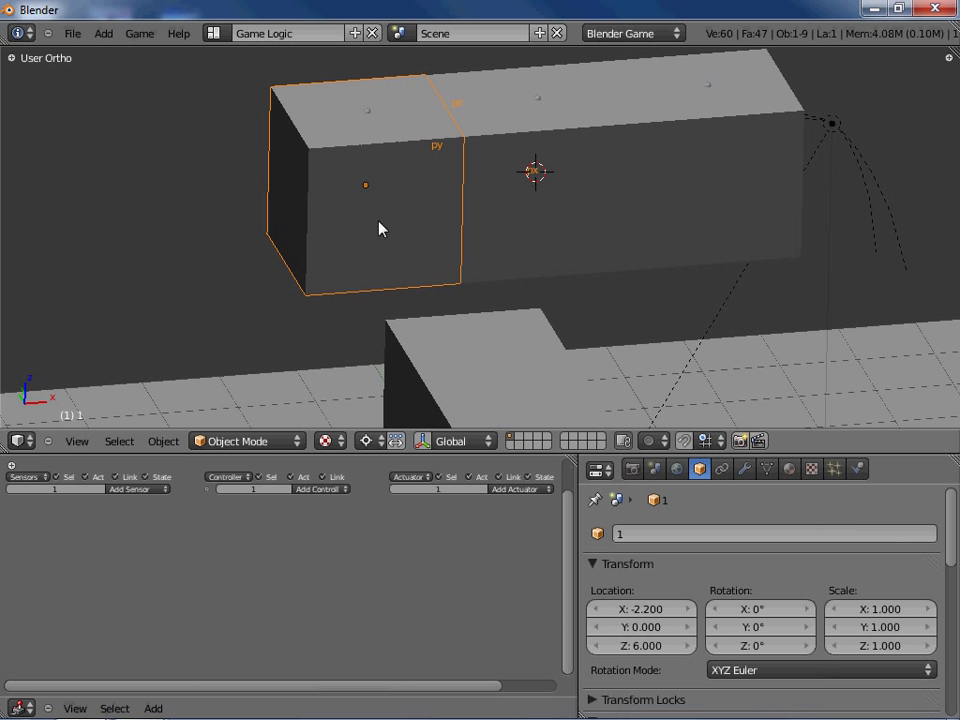
Step: Review the physics settings of boxes 1, 2 and 3, then test-run the game
click(857, 469)
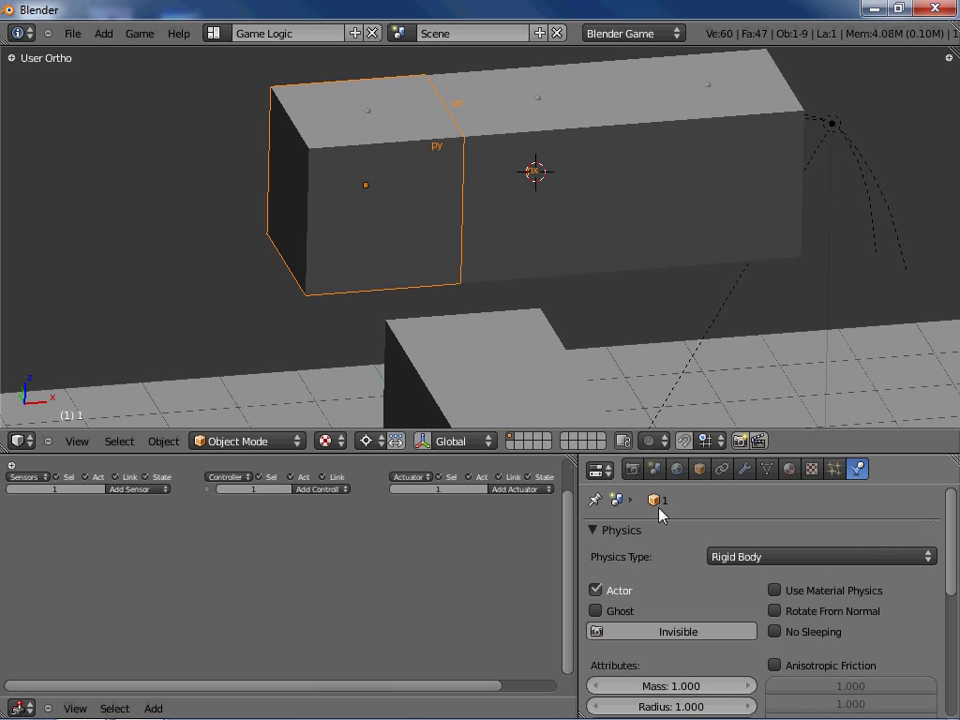
scroll(660, 512, down, 1)
scroll(665, 520, down, 4)
scroll(672, 540, up, 3)
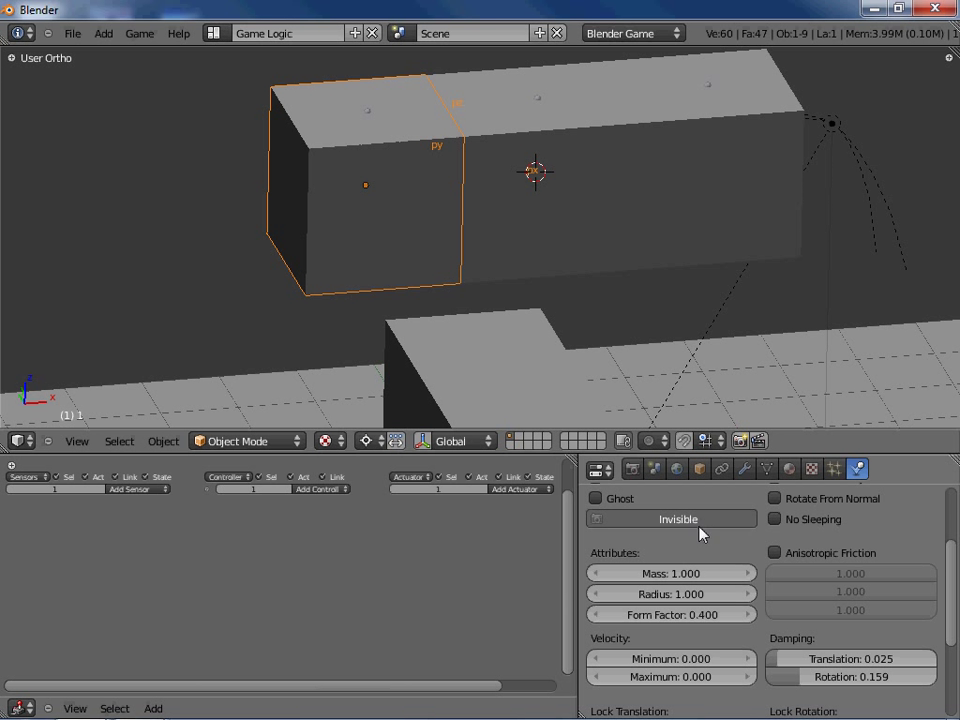
right_click(514, 242)
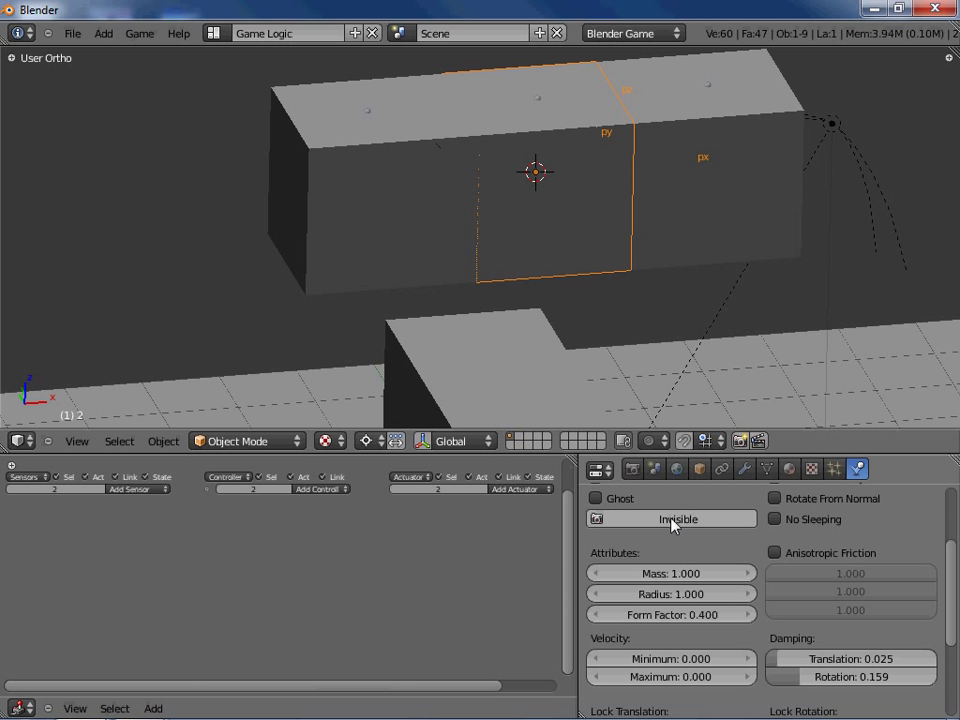
right_click(677, 238)
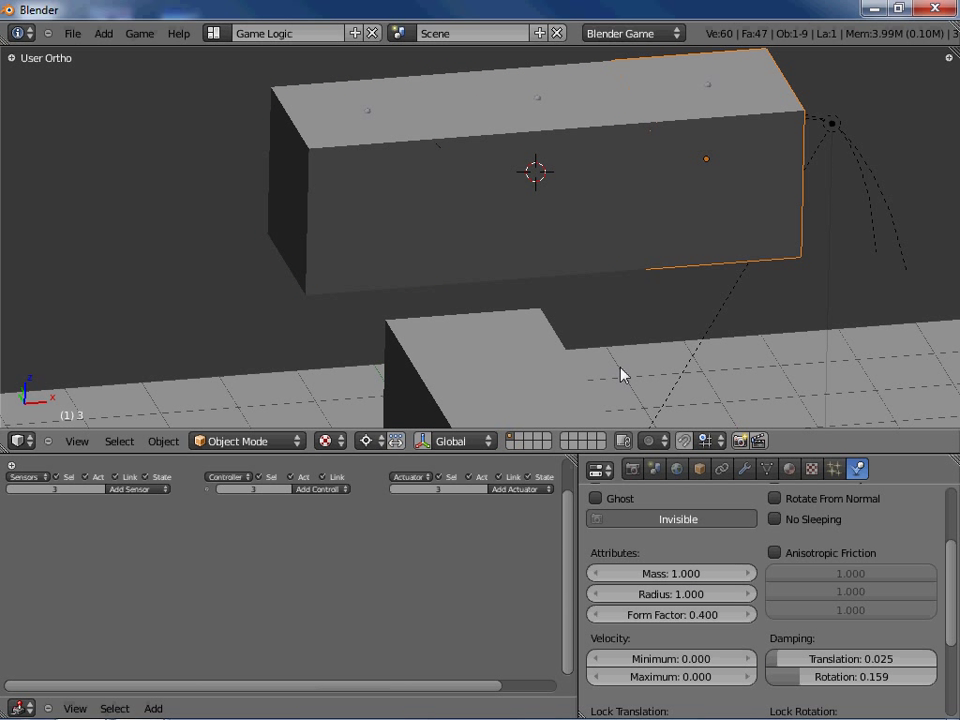
scroll(616, 322, down, 2)
scroll(616, 322, down, 1)
key(p)
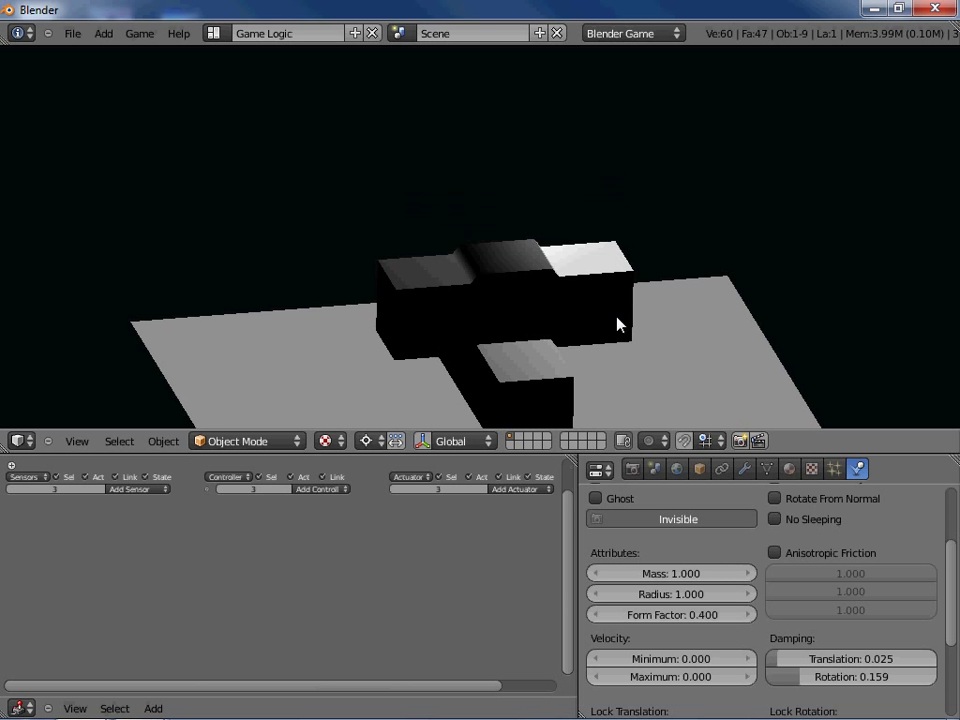
key(Escape)
Step: Raise the lamp along Z above the boxes and test-run the game again
middle_drag(711, 268, 679, 246)
right_click(679, 246)
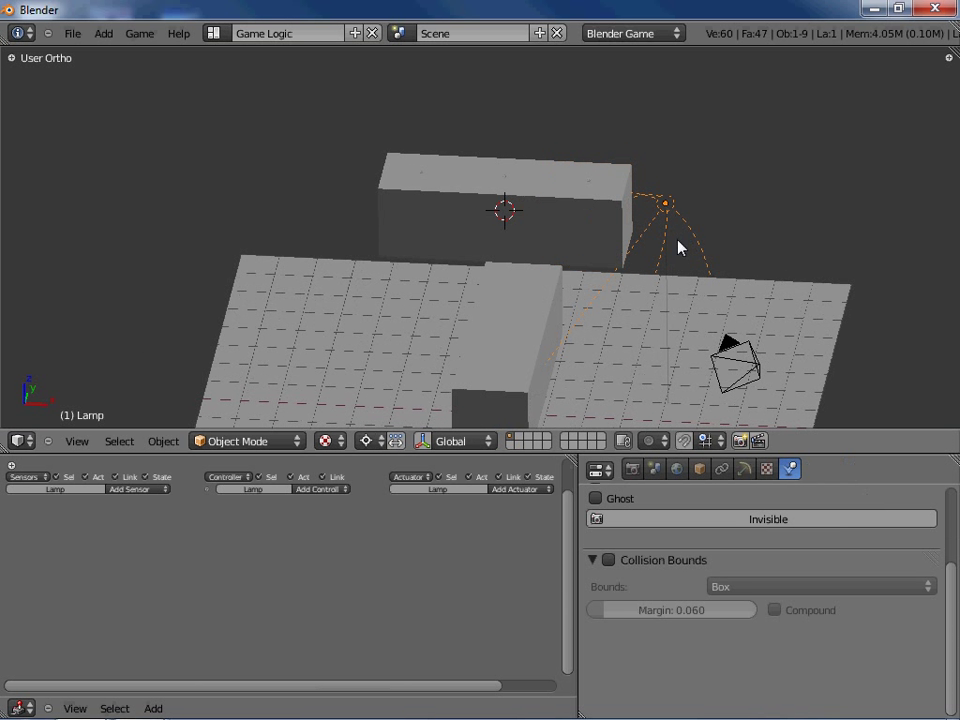
key(g)
key(z)
click(718, 163)
middle_drag(568, 349, 626, 318)
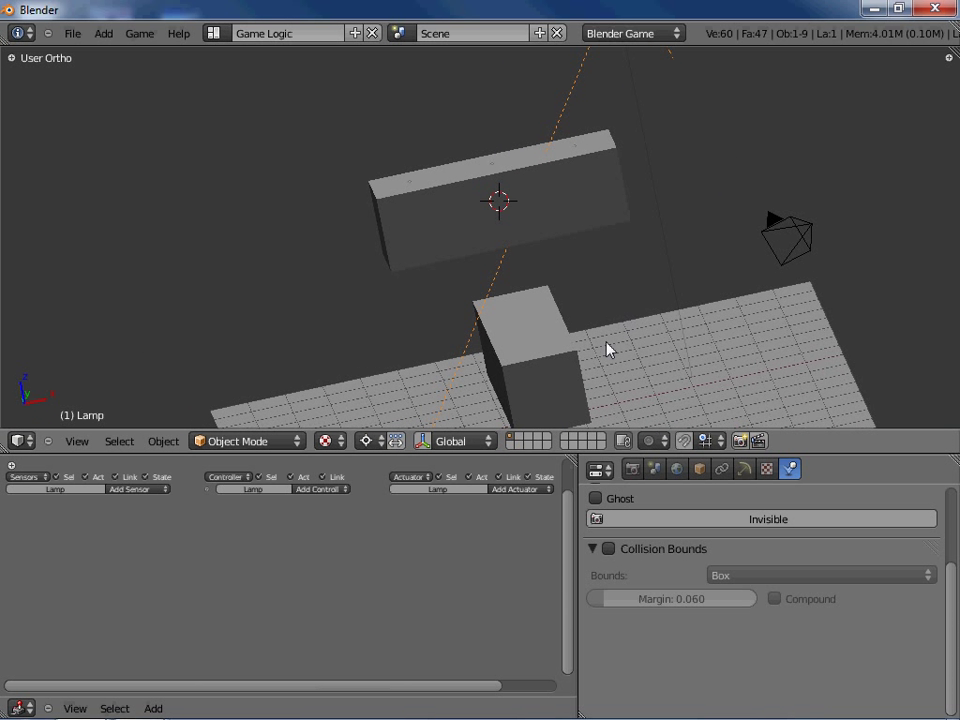
key(g)
key(z)
key(z)
click(765, 236)
key(p)
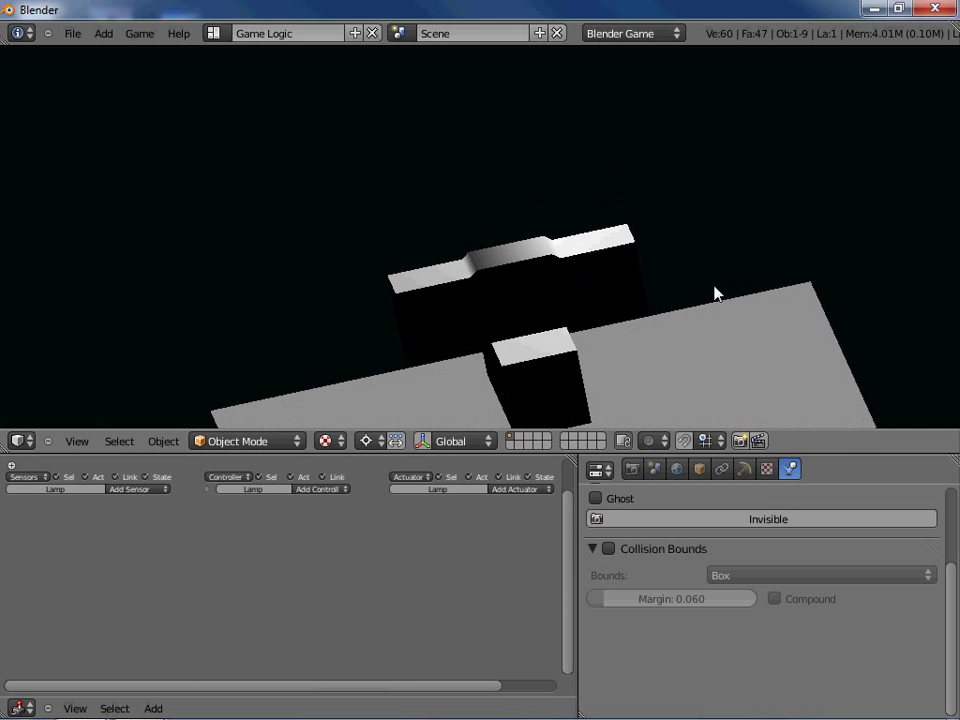
key(Escape)
Step: Select box 3, then the long skin box Cube.001
middle_drag(754, 283, 671, 369)
right_click(586, 318)
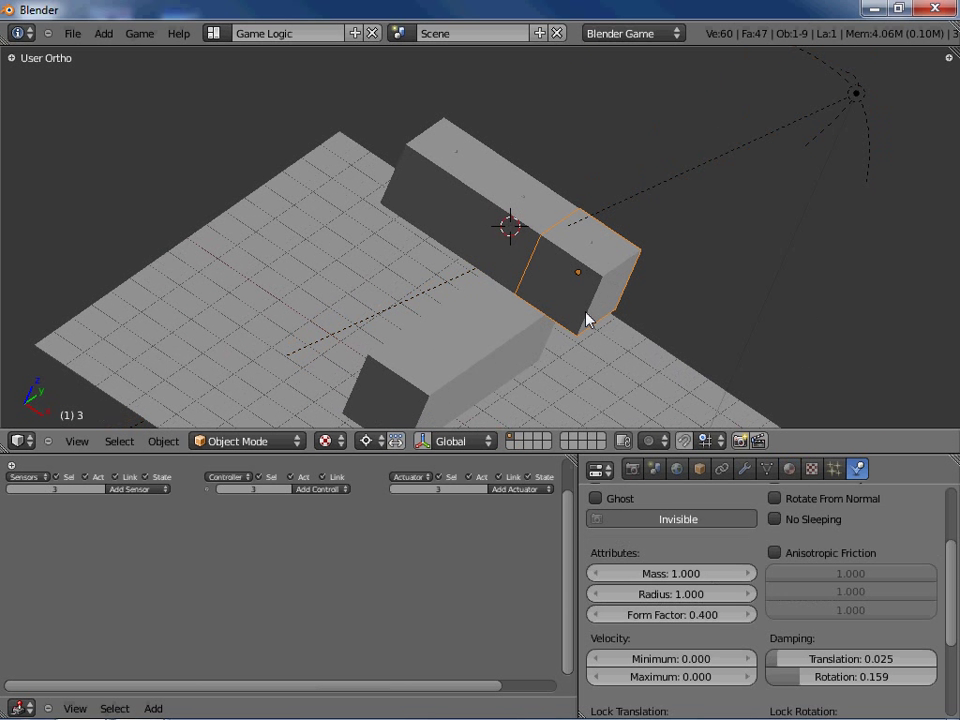
right_click(525, 270)
Step: Assign the existing material 'Material' to the long box Cube.001 and test-run the game
click(789, 469)
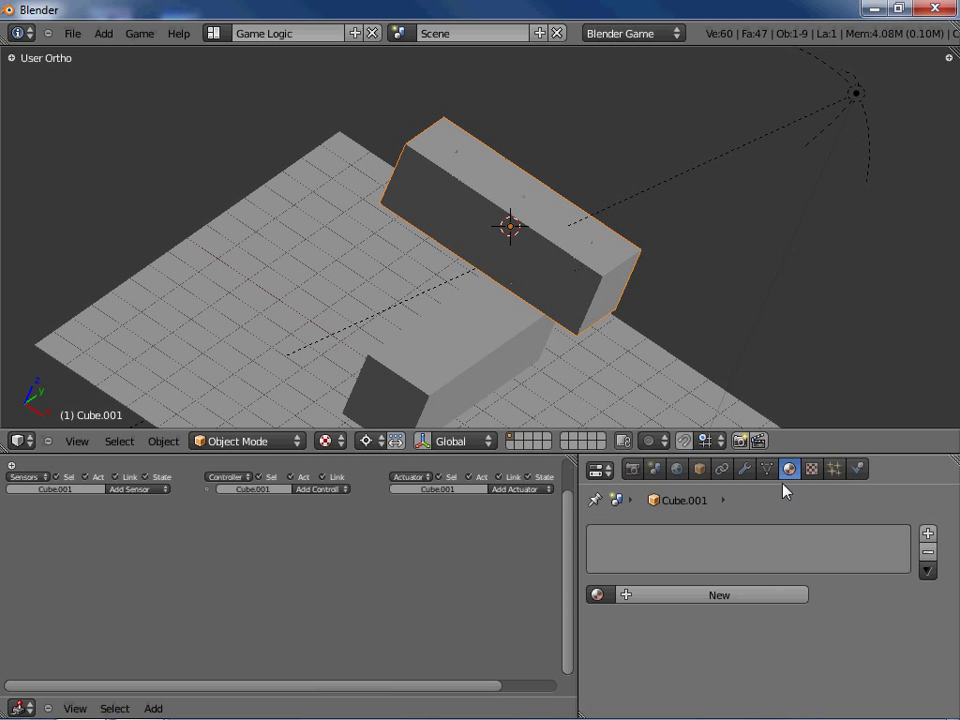
click(598, 595)
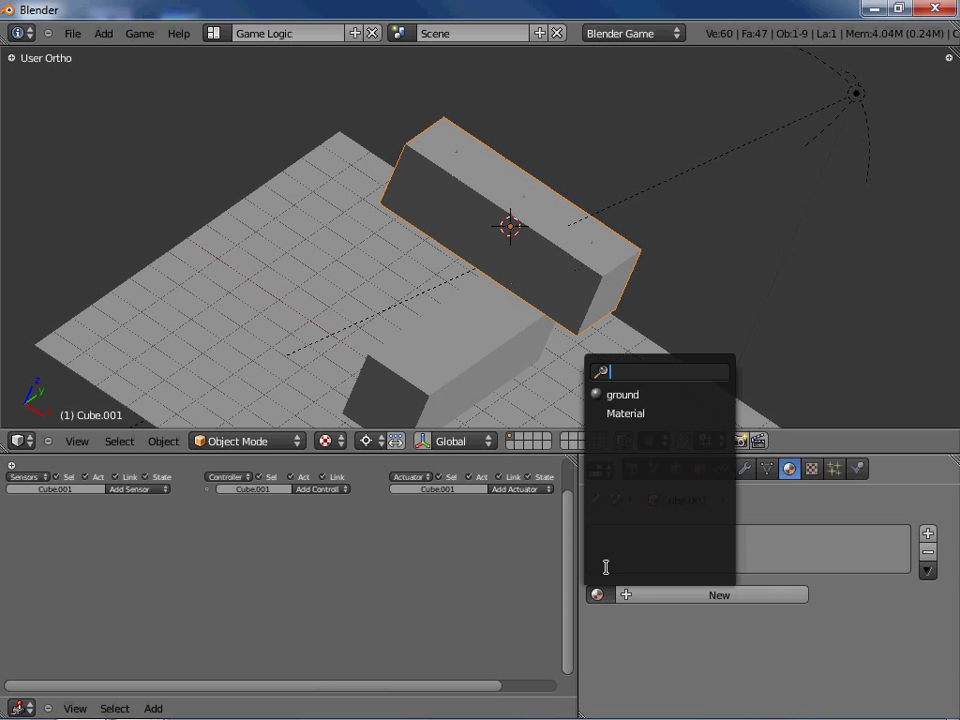
click(629, 415)
key(p)
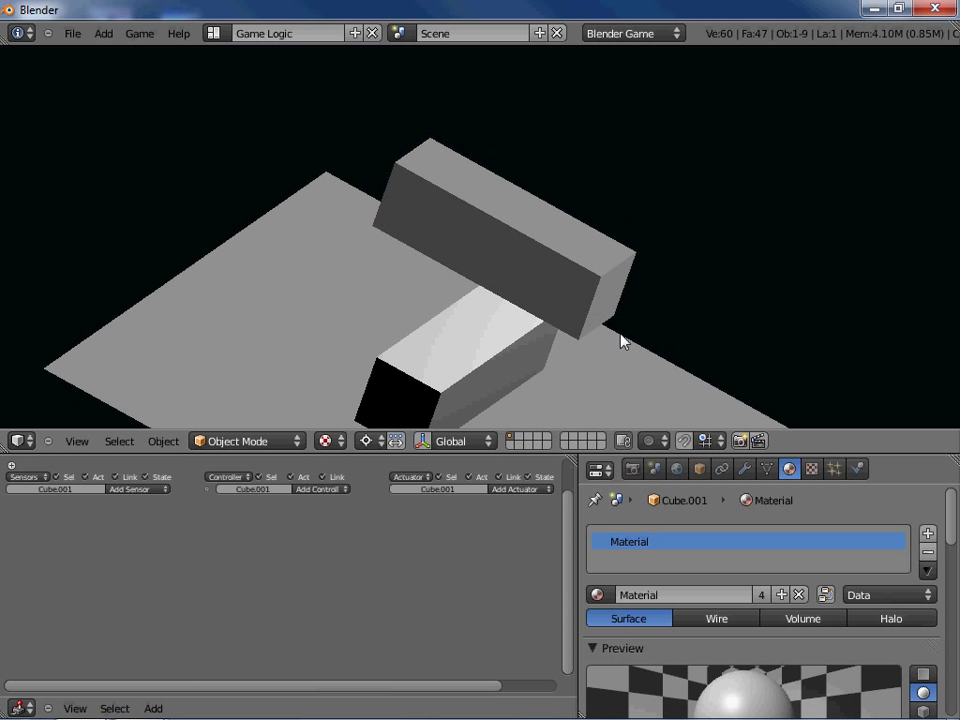
key(Escape)
Step: Assign 'Material' to the lower box Cube and run the game to watch the boxes fall
right_click(415, 363)
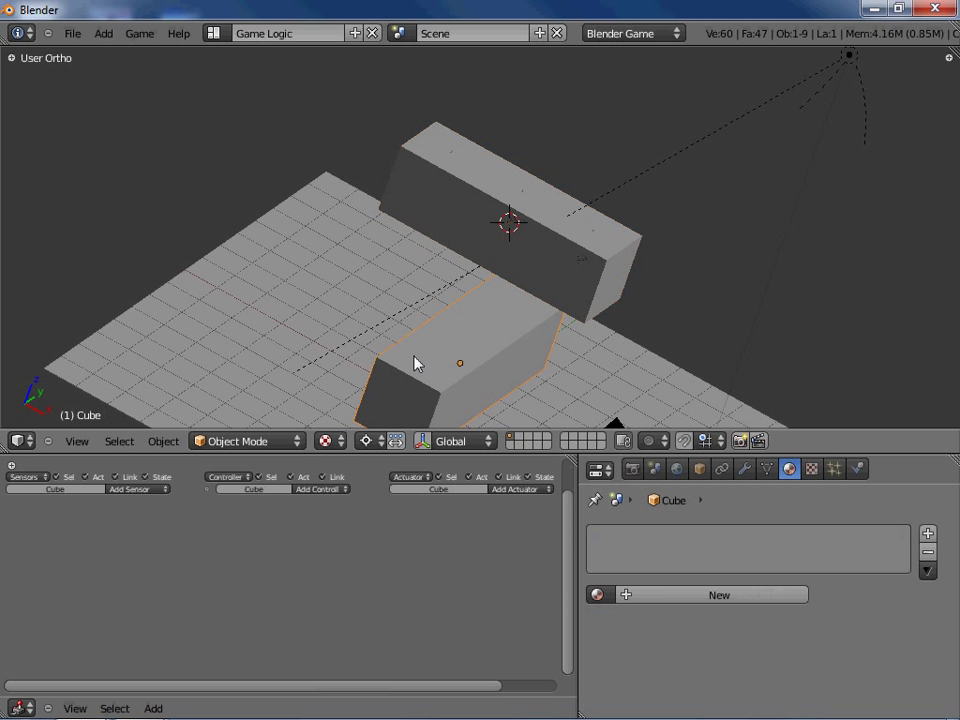
click(598, 595)
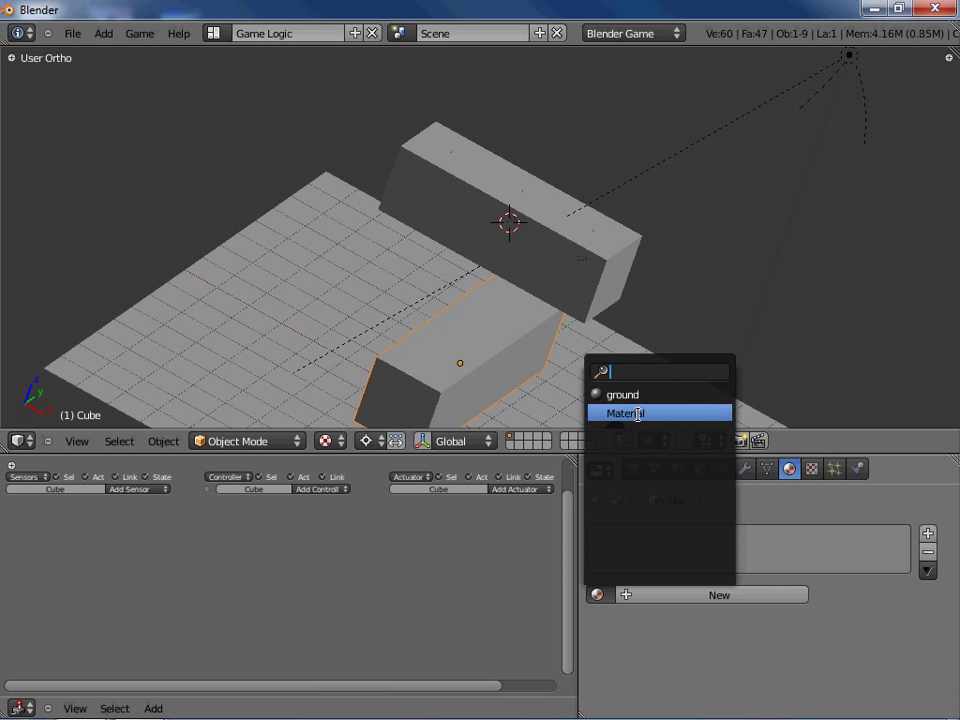
click(629, 413)
key(p)
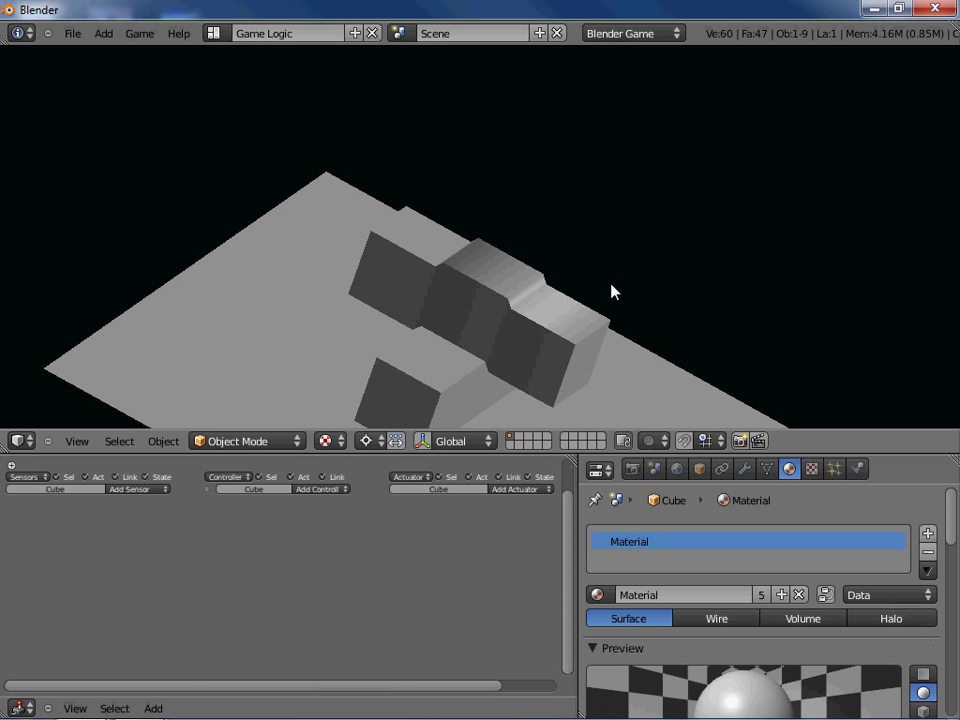
key(Escape)
Step: Try moving box 3, cancel the move, and run the game again
right_drag(602, 281, 606, 276)
right_click(559, 274)
key(p)
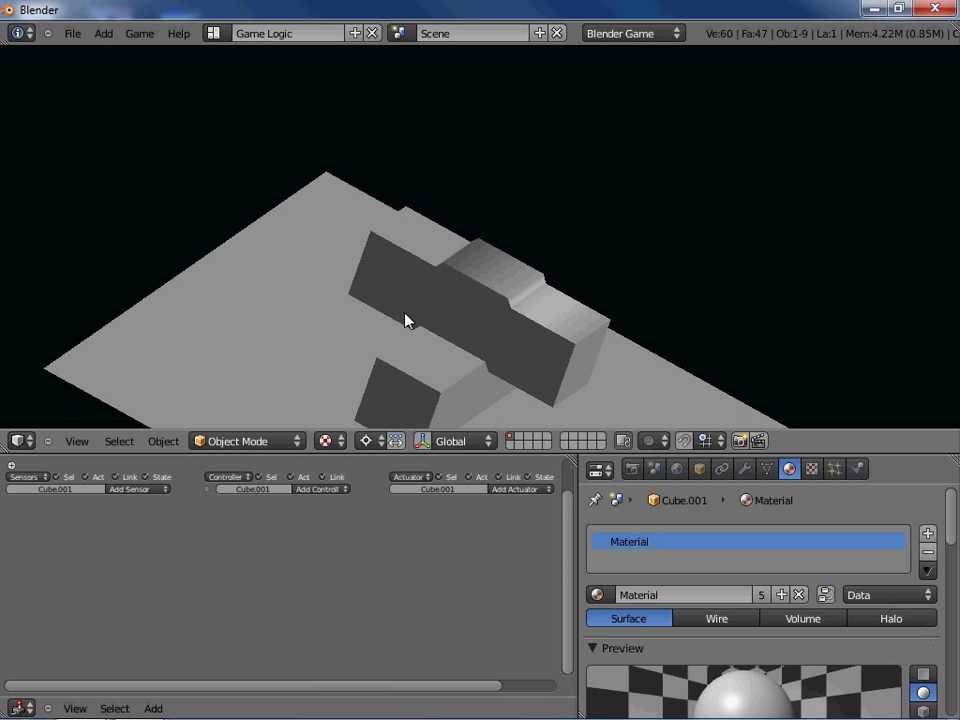
key(Escape)
Step: Flatten the view to wireframe and put the armature into Pose Mode
right_click(437, 182)
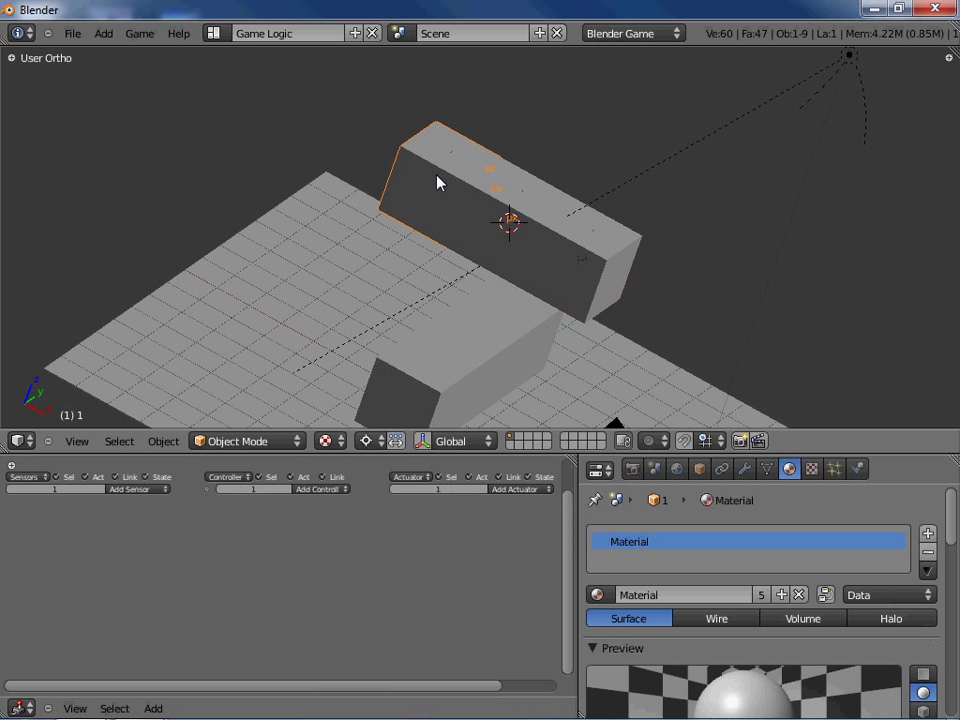
scroll(437, 182, up, 5)
scroll(560, 366, down, 4)
middle_drag(560, 366, 538, 242)
key(z)
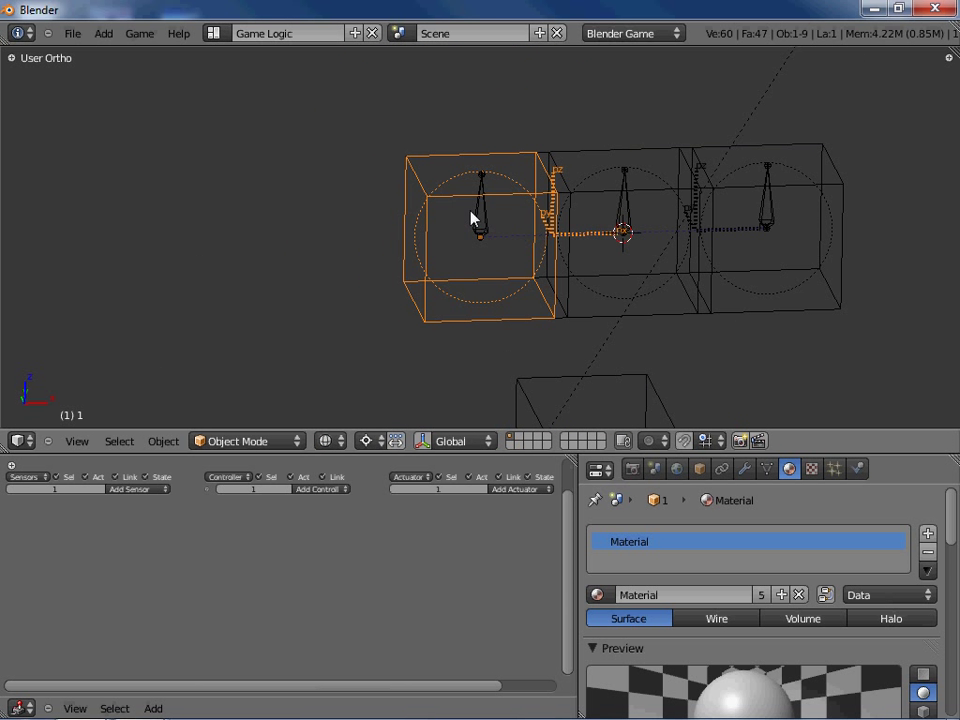
right_click(473, 214)
click(237, 441)
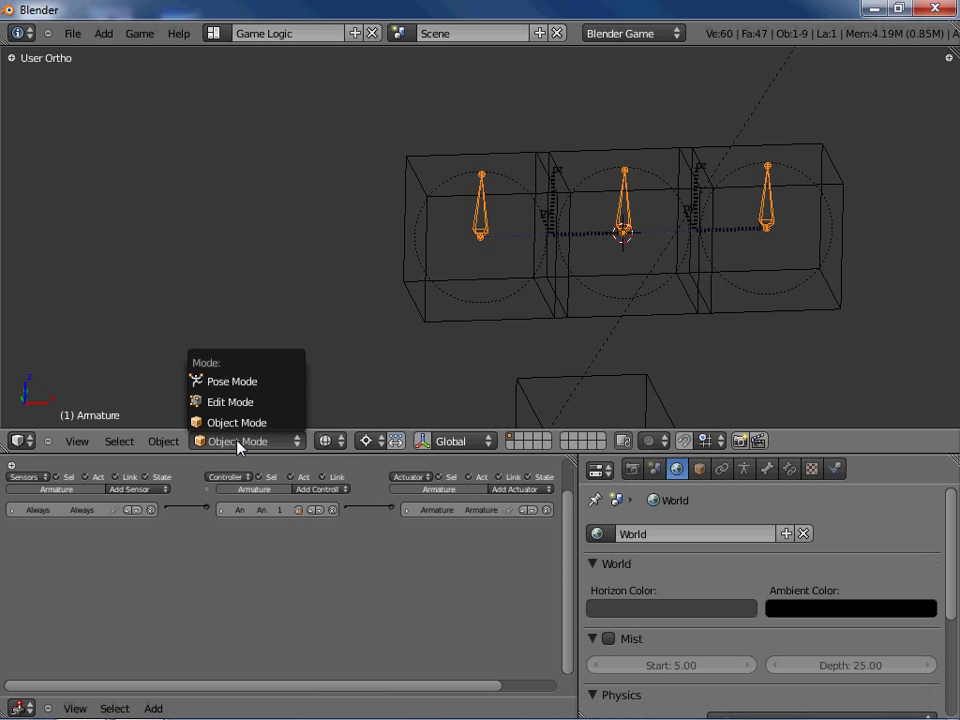
click(245, 381)
Step: Add a Copy Rotation constraint to the left bone targeting object 1
right_click(477, 228)
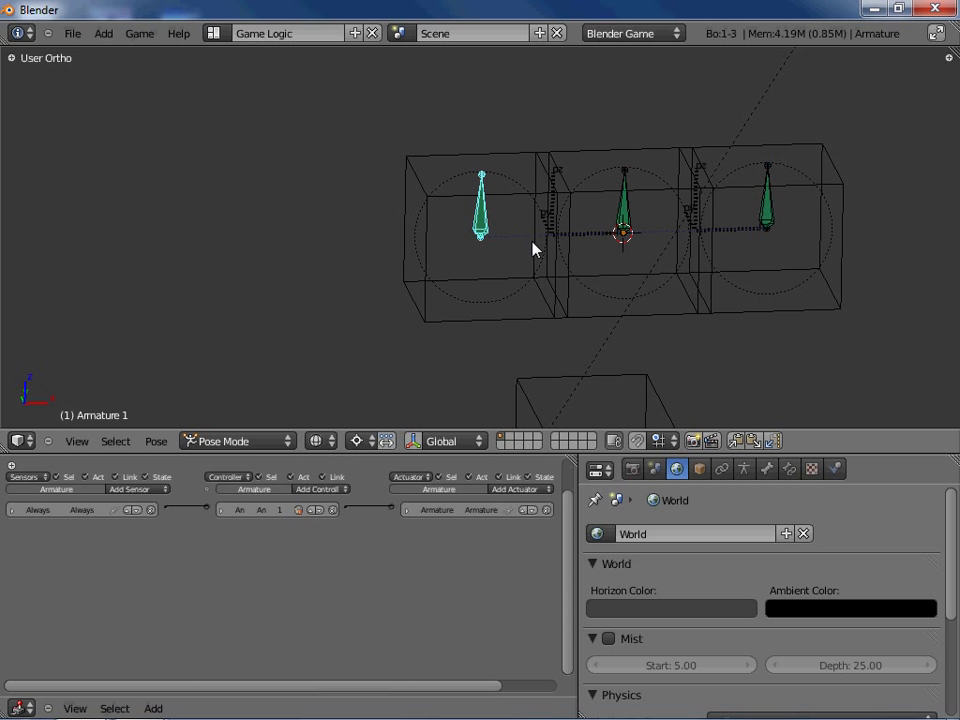
click(791, 469)
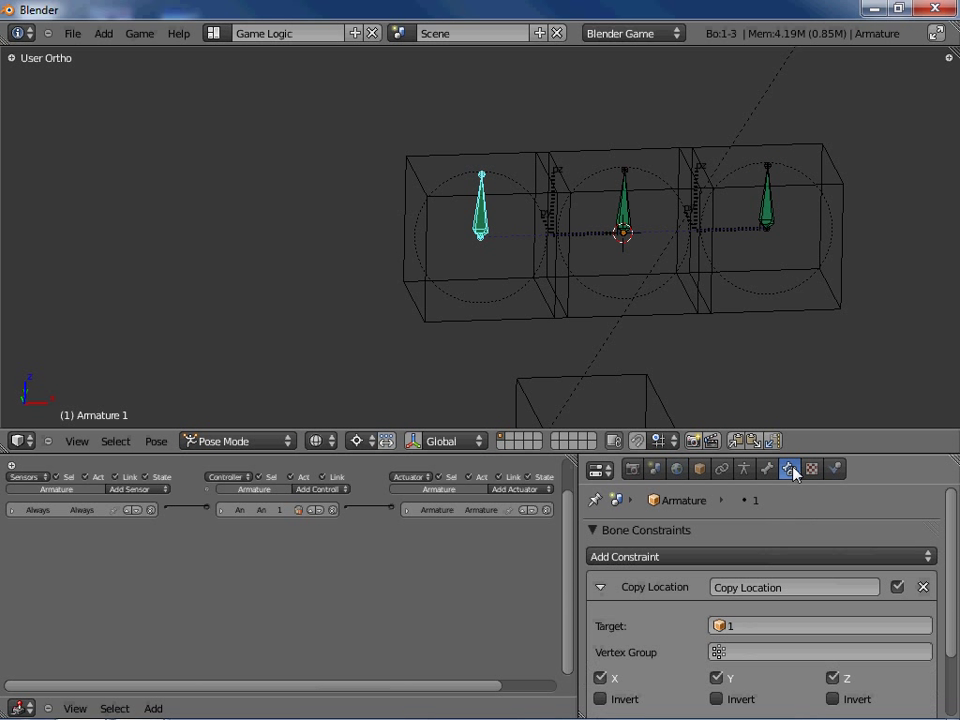
click(600, 588)
click(645, 558)
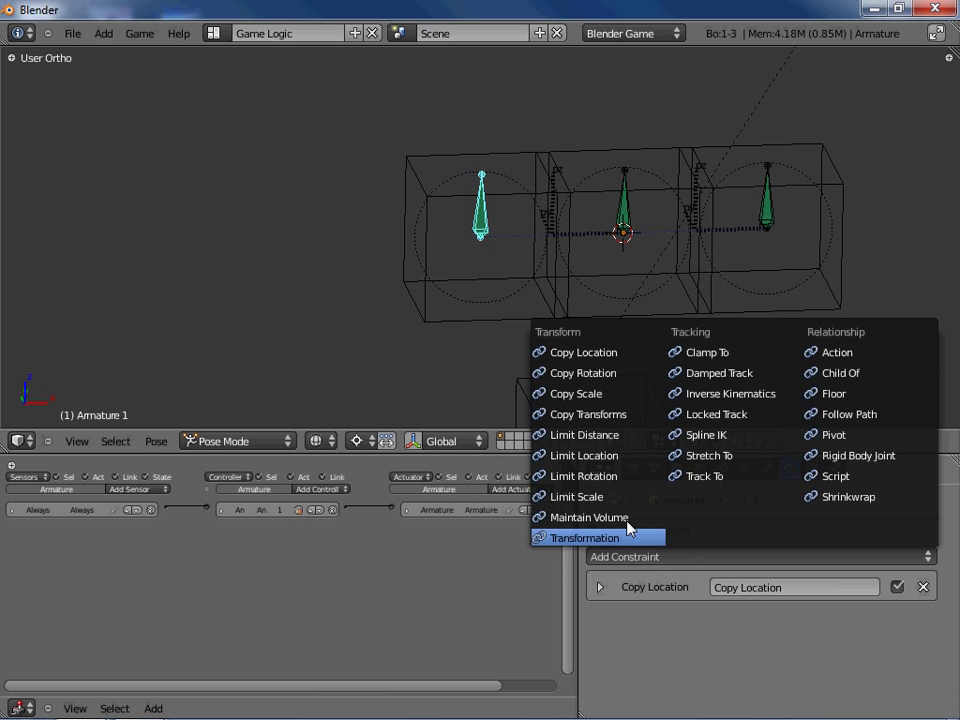
click(610, 376)
click(760, 661)
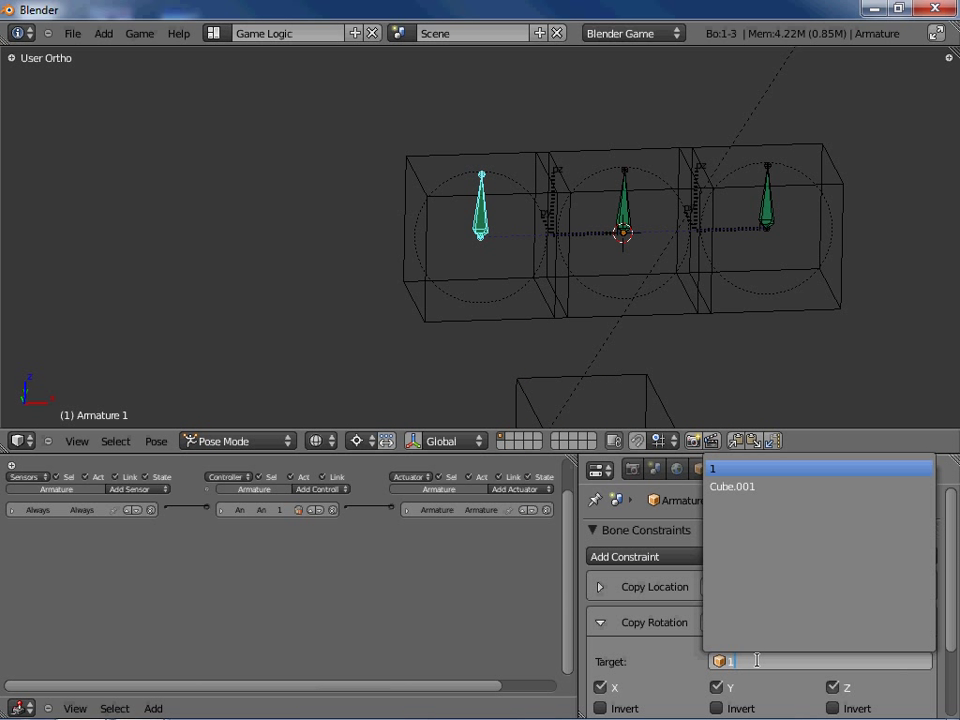
click(730, 466)
Step: Add a Copy Rotation constraint to the middle bone targeting object 2
right_click(620, 215)
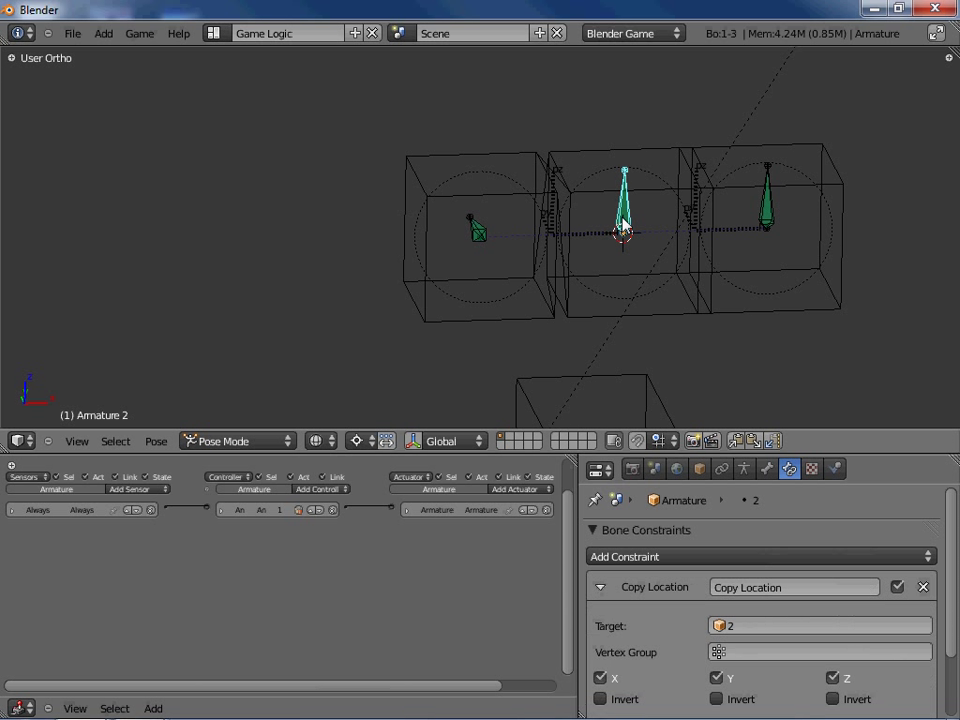
click(601, 590)
click(612, 558)
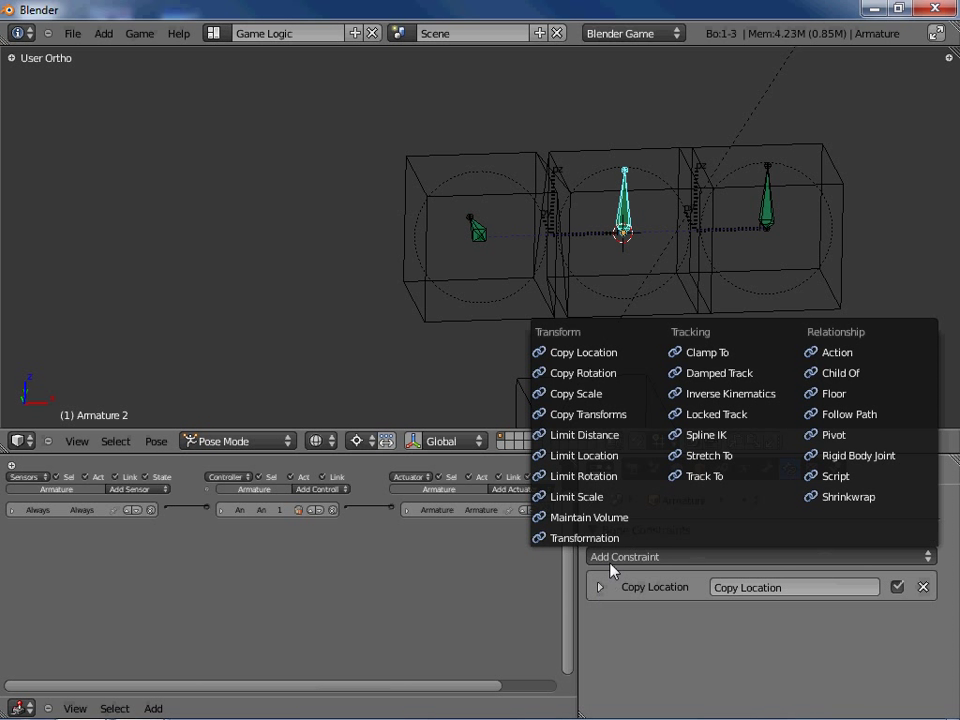
click(604, 376)
click(757, 661)
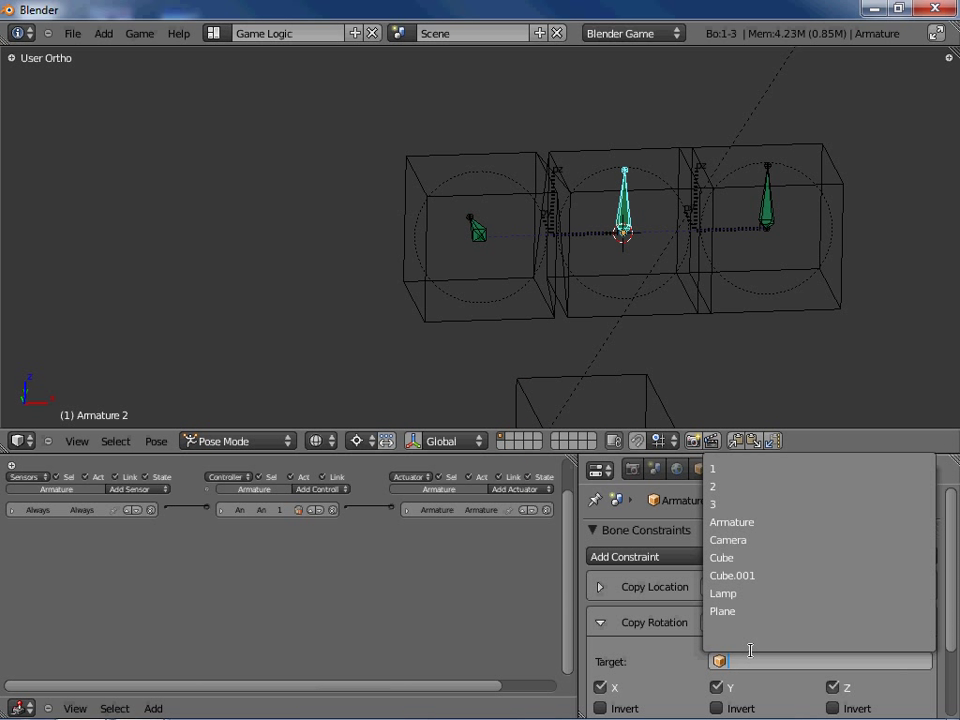
text(2)
key(Return)
click(599, 624)
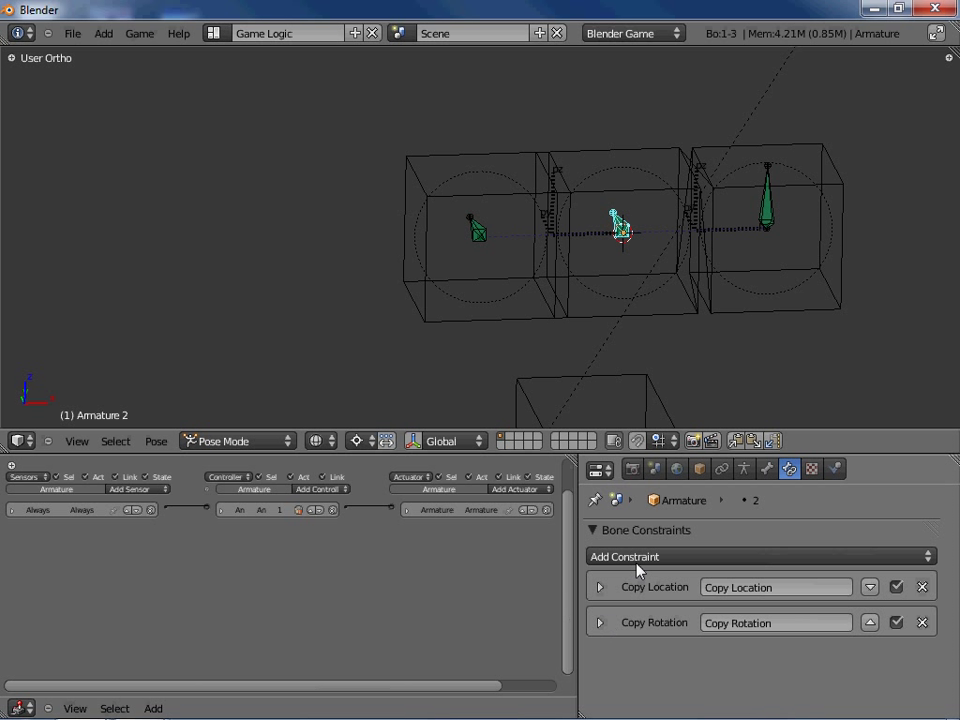
Step: Add a Copy Rotation constraint to the right bone targeting object 3
right_click(767, 208)
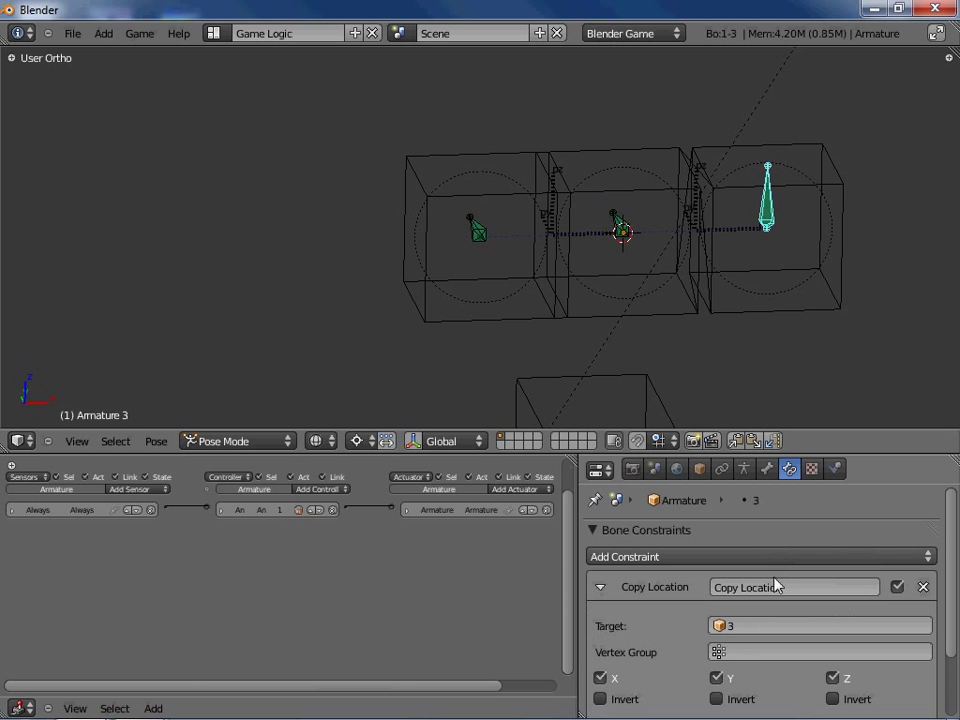
click(601, 587)
click(606, 556)
click(618, 380)
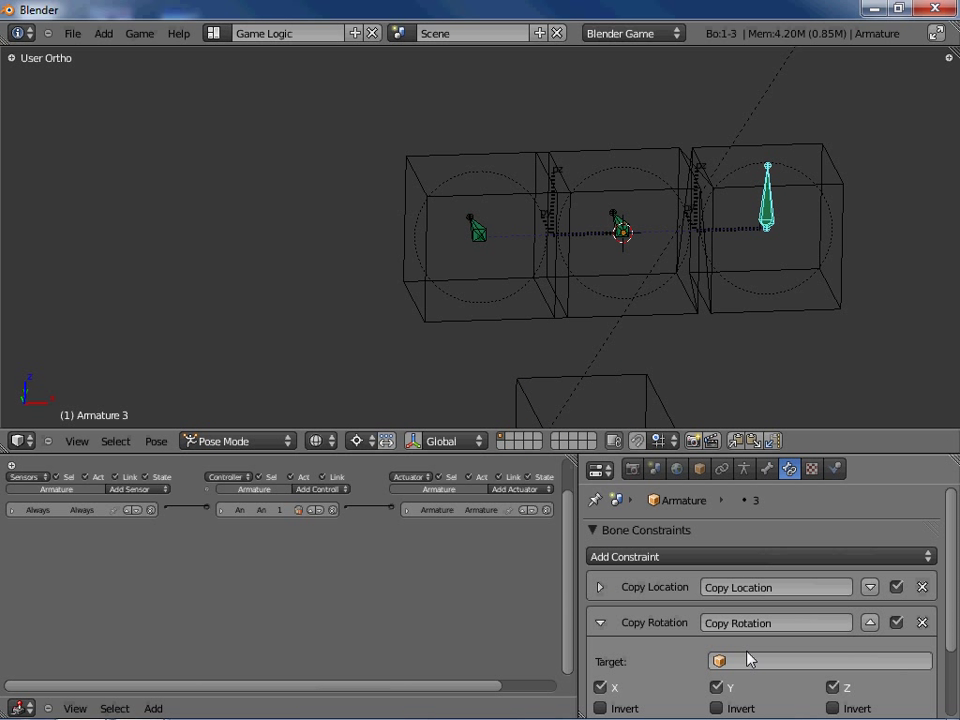
click(760, 661)
text(3)
key(Return)
click(598, 623)
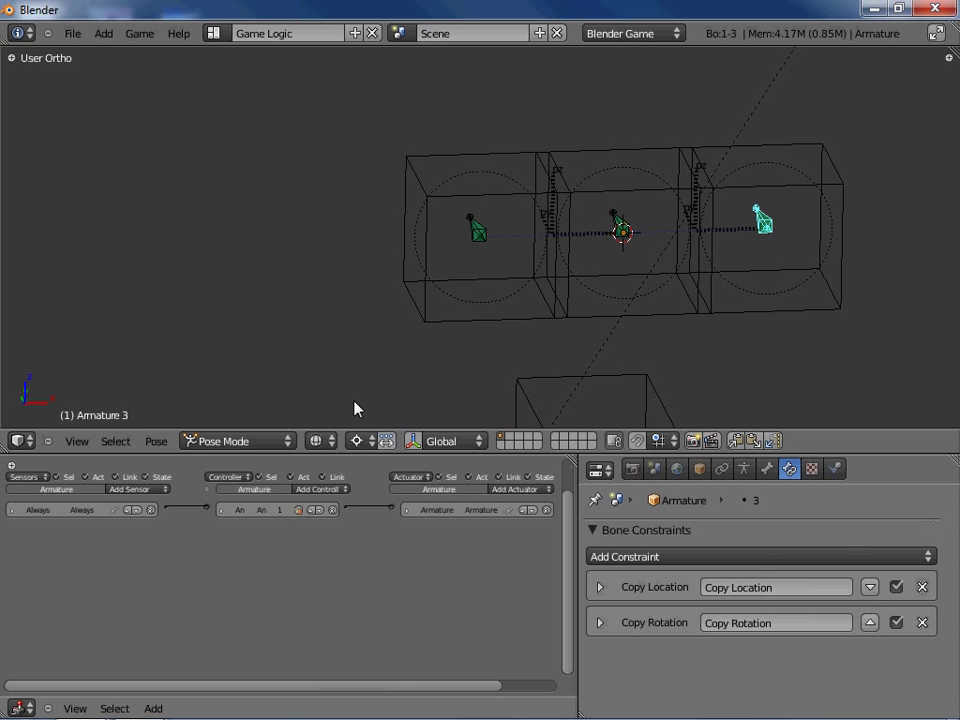
click(238, 441)
Step: Return to Object Mode with textured shading and test the game from the camera view
click(253, 422)
scroll(620, 260, down, 4)
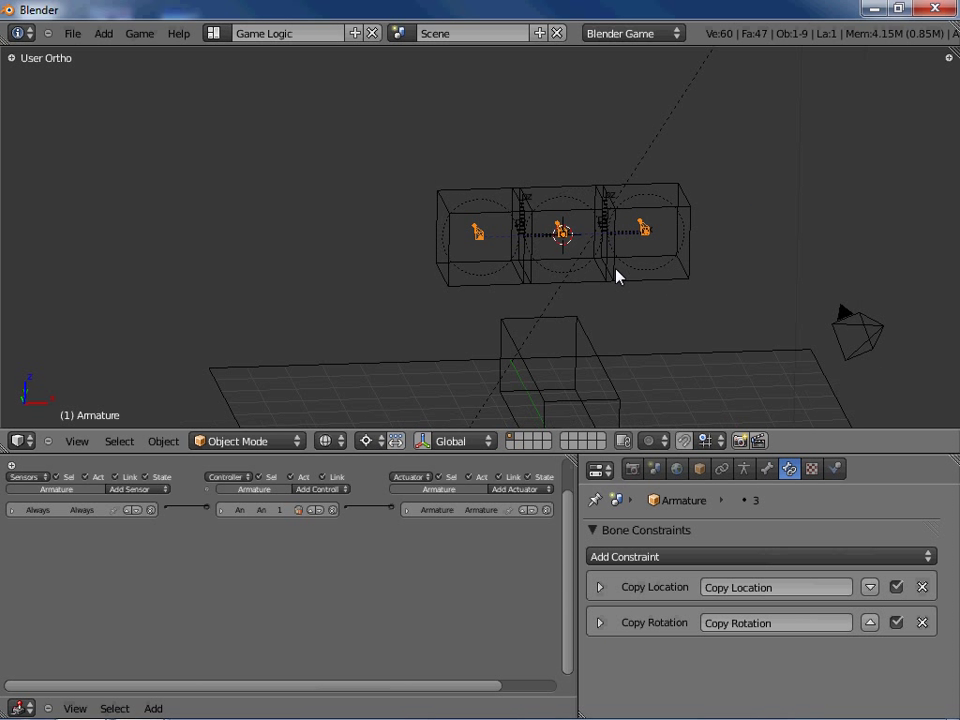
key(alt+z)
key(p)
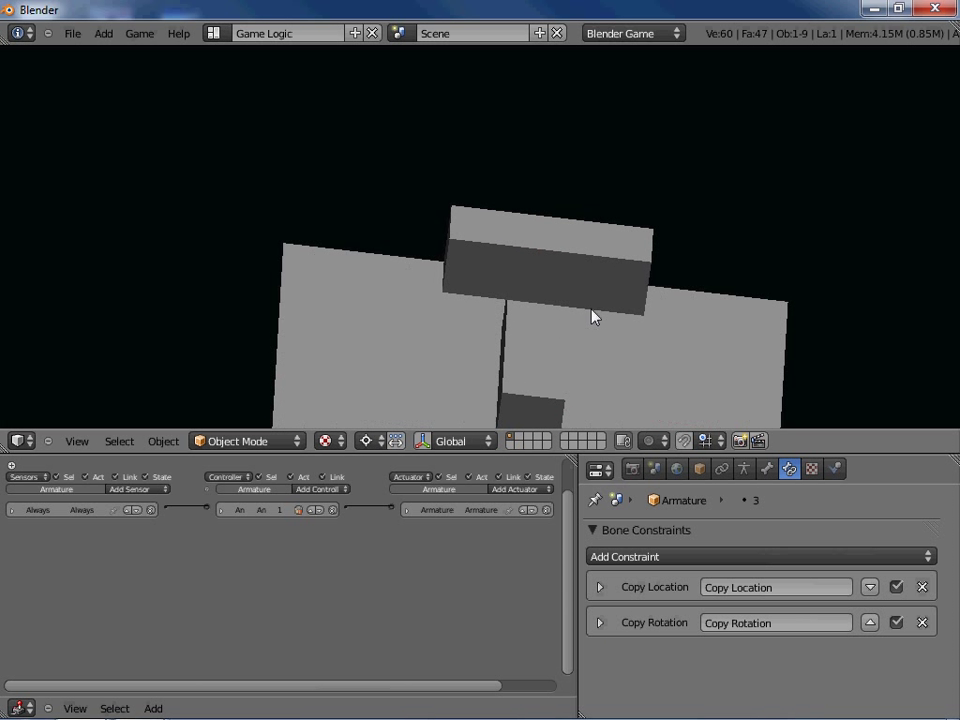
key(Escape)
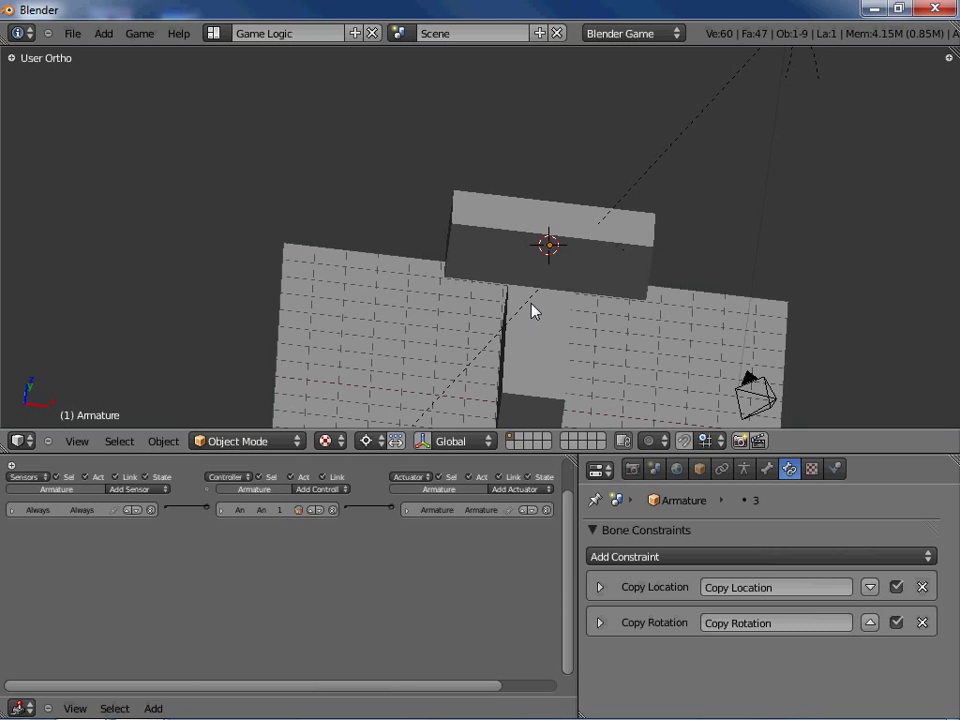
middle_drag(531, 311, 686, 309)
key(KP_0)
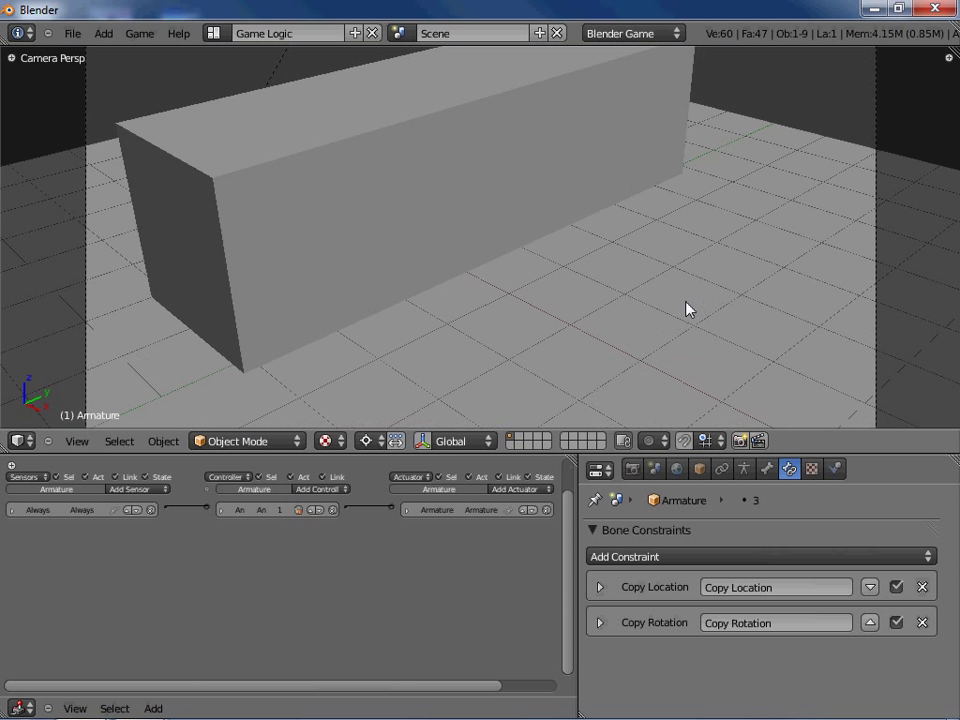
key(p)
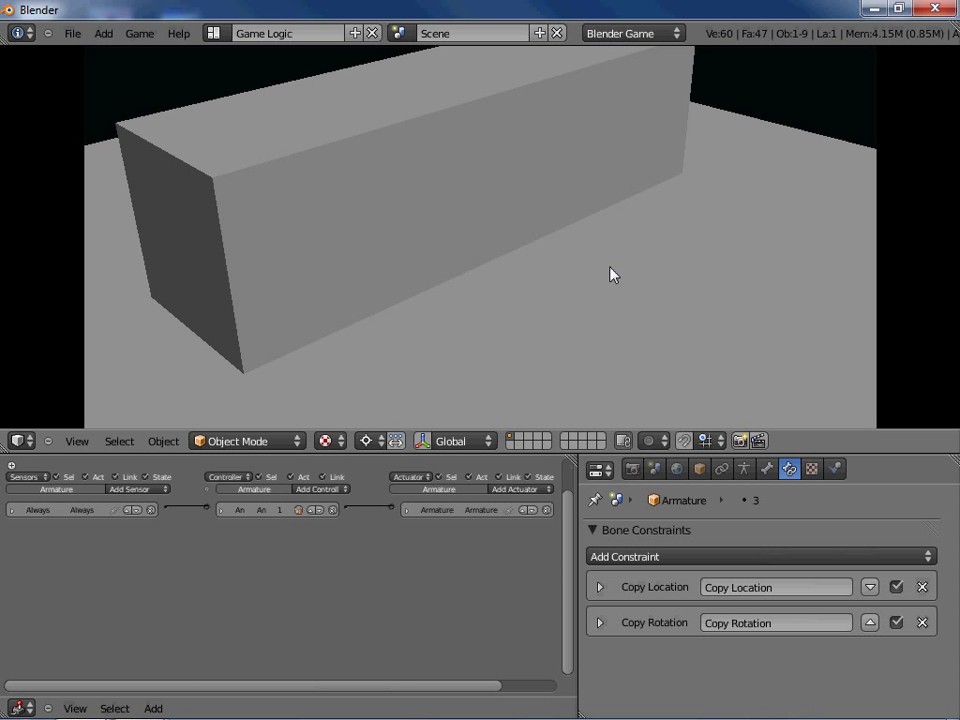
key(Escape)
Step: Pull the camera back along its local Z axis and test-run the game
right_click(750, 330)
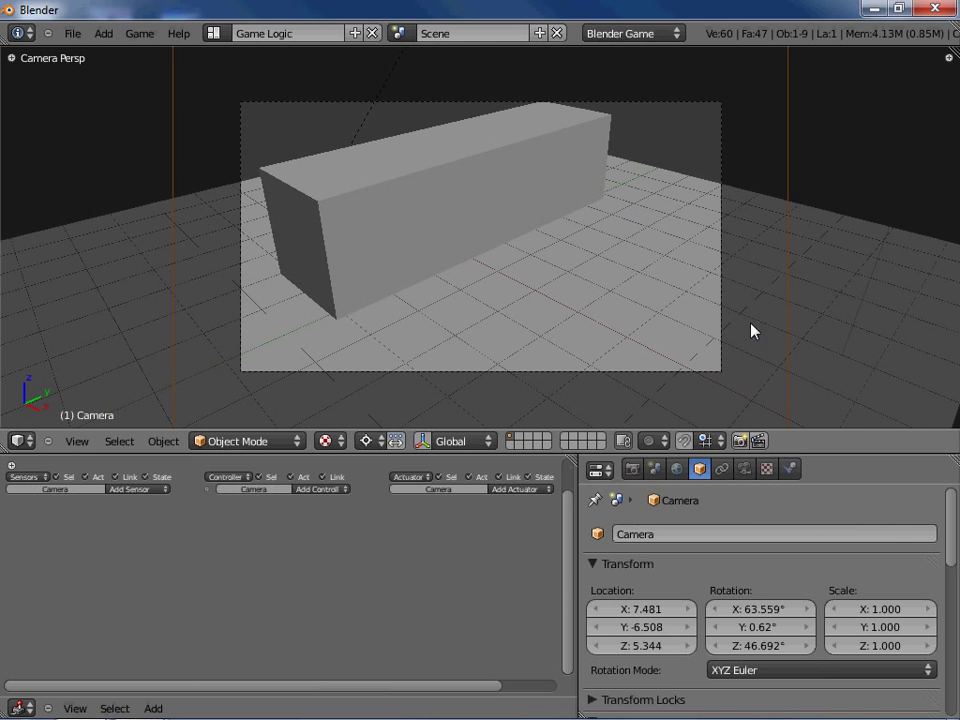
key(g)
key(z)
key(z)
click(775, 305)
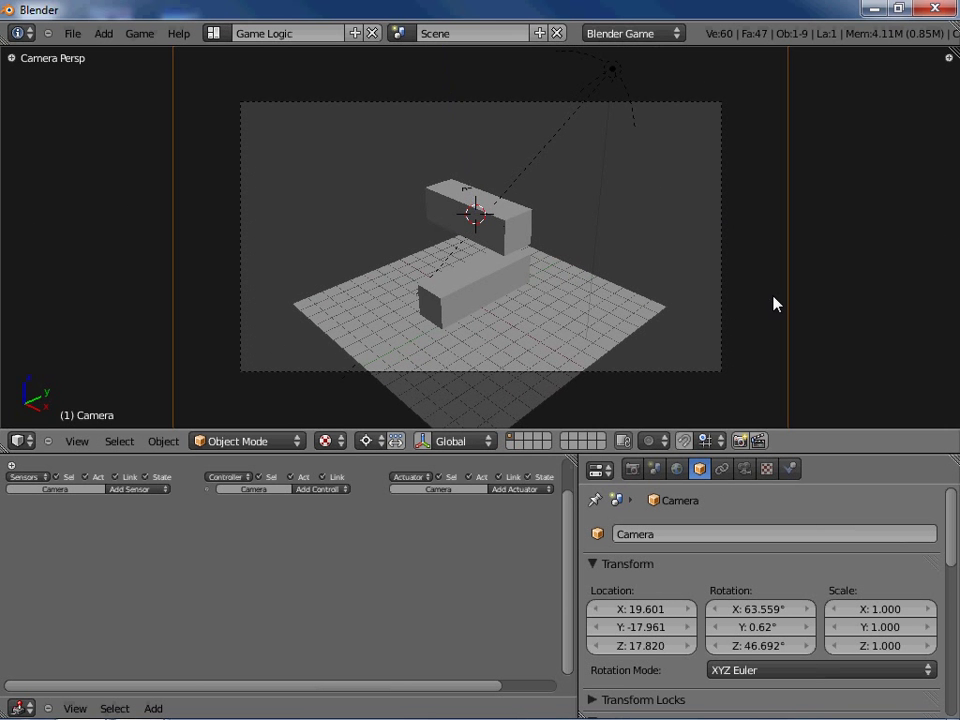
key(p)
key(Escape)
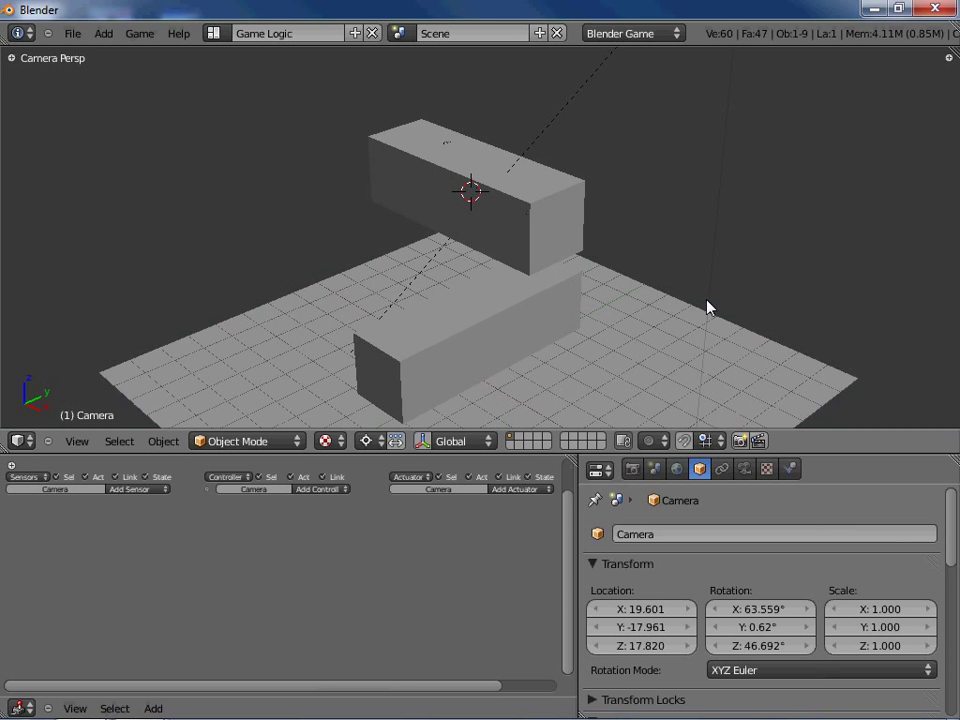
Step: Move the lower cube along X to -1.507 and run the game to watch the block bend
right_click(514, 341)
key(g)
key(y)
key(x)
click(476, 326)
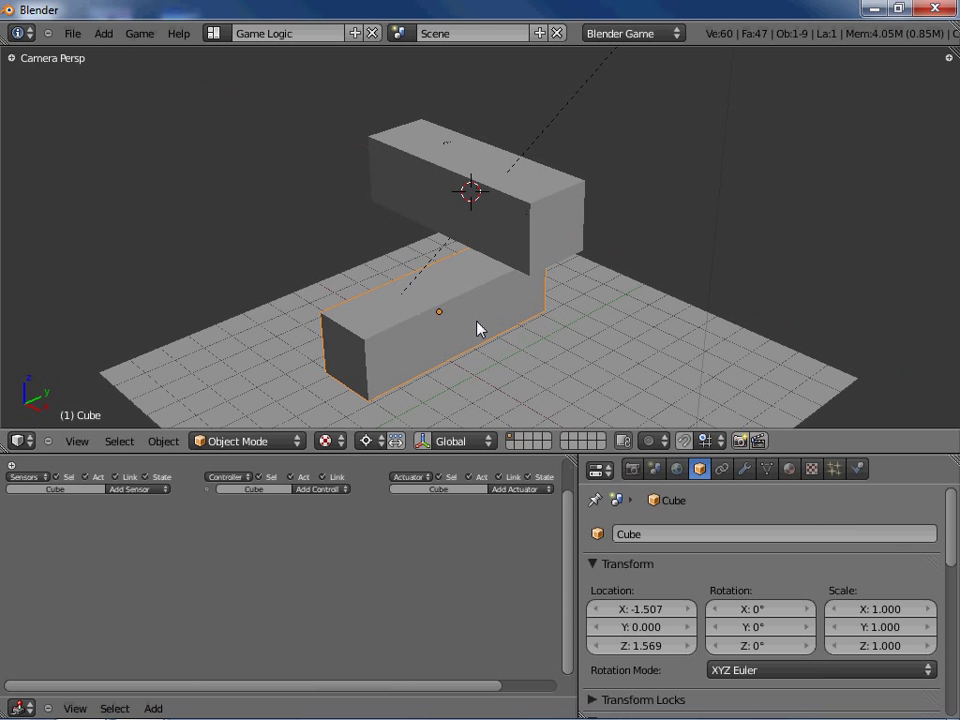
key(p)
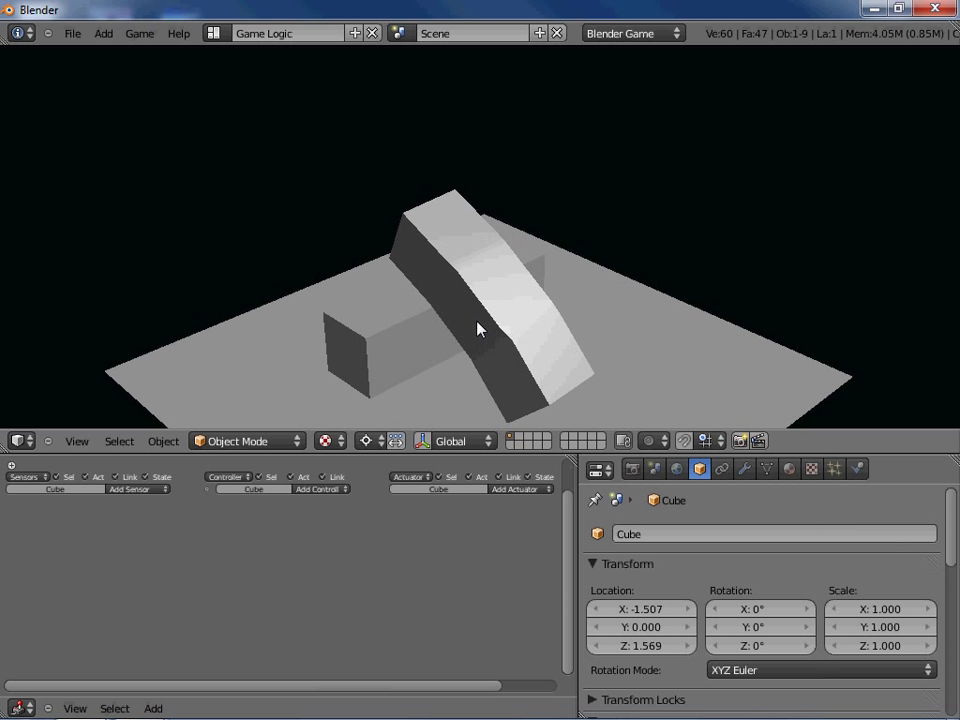
key(Escape)
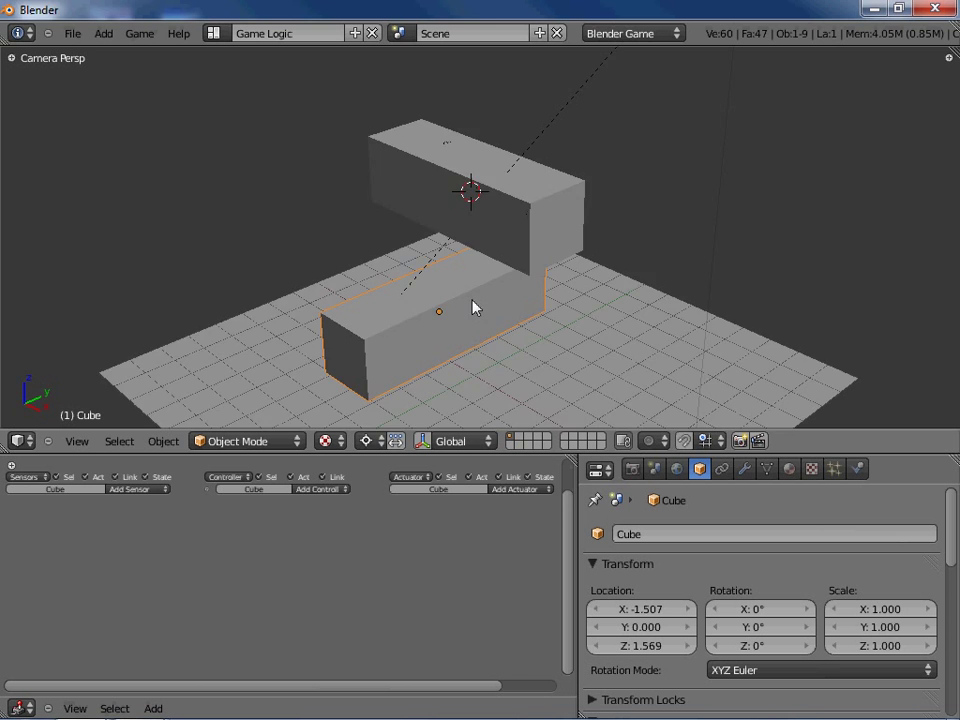
Step: Run the game once more from a new angle and inspect the lower cube
middle_drag(476, 306, 531, 272)
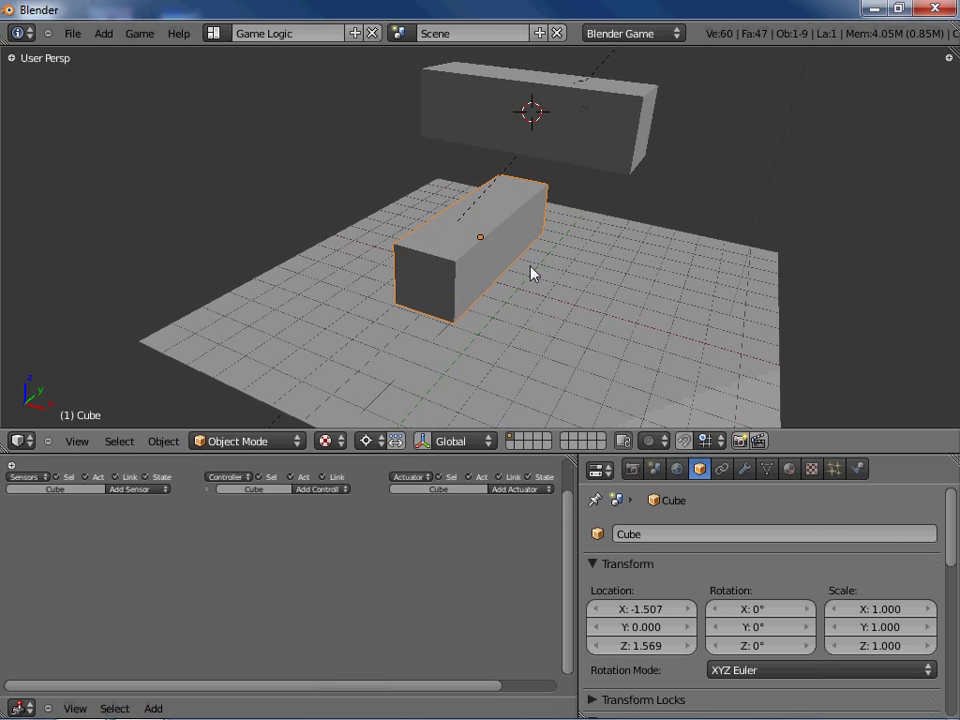
key(p)
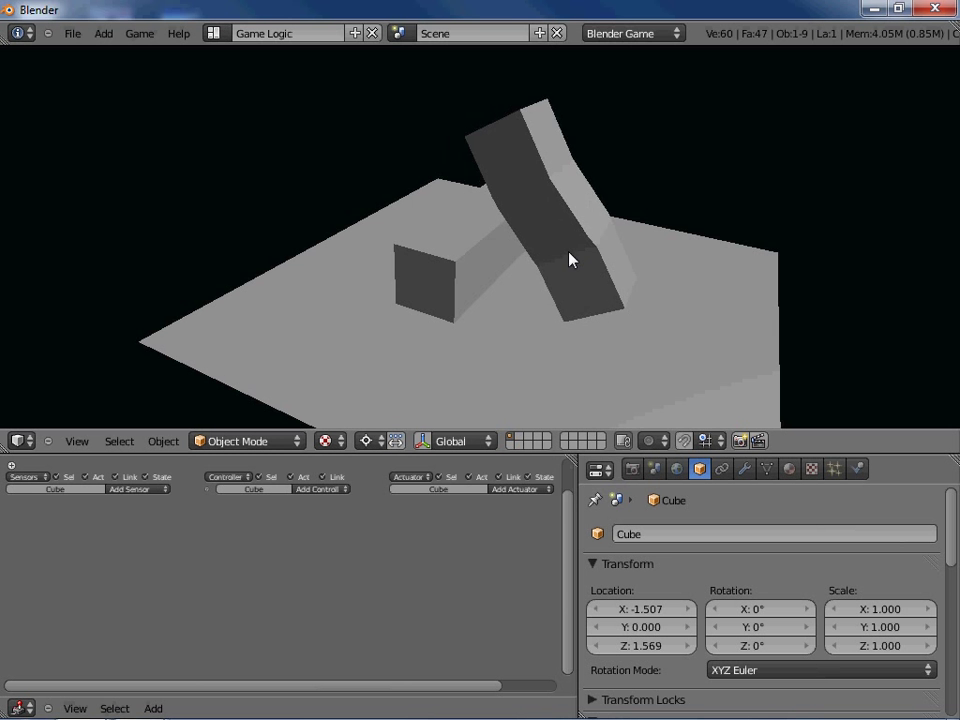
key(Escape)
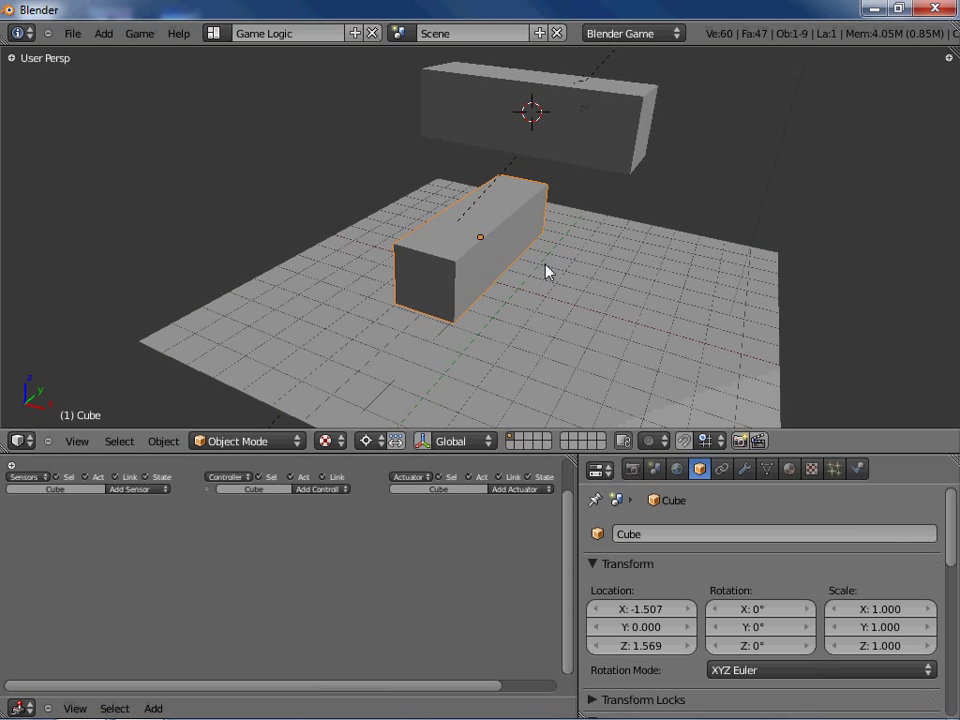
middle_drag(549, 270, 446, 266)
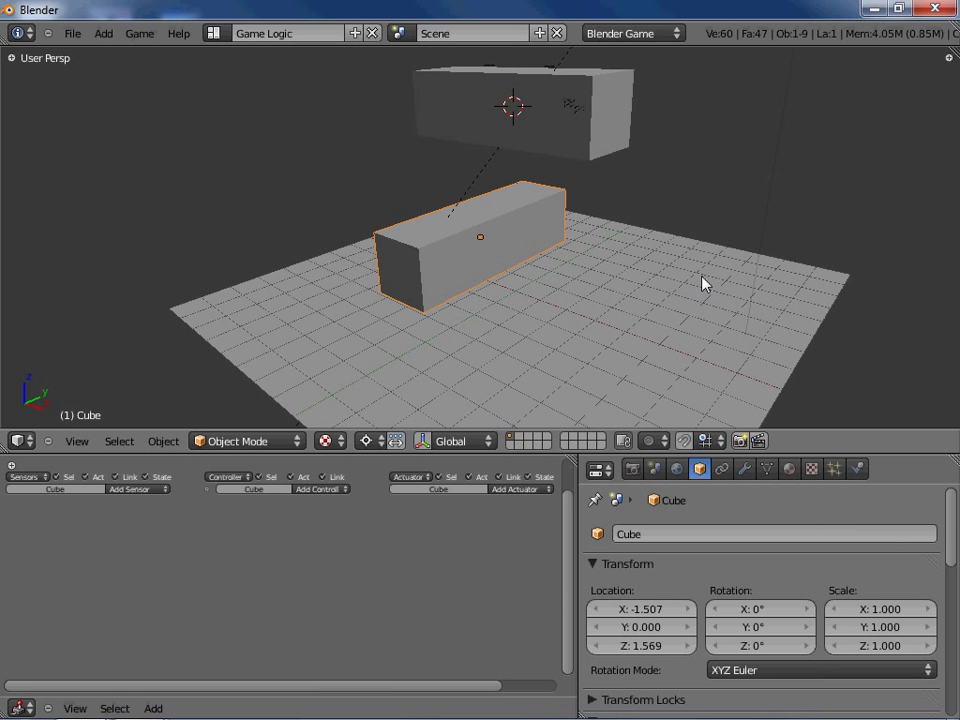